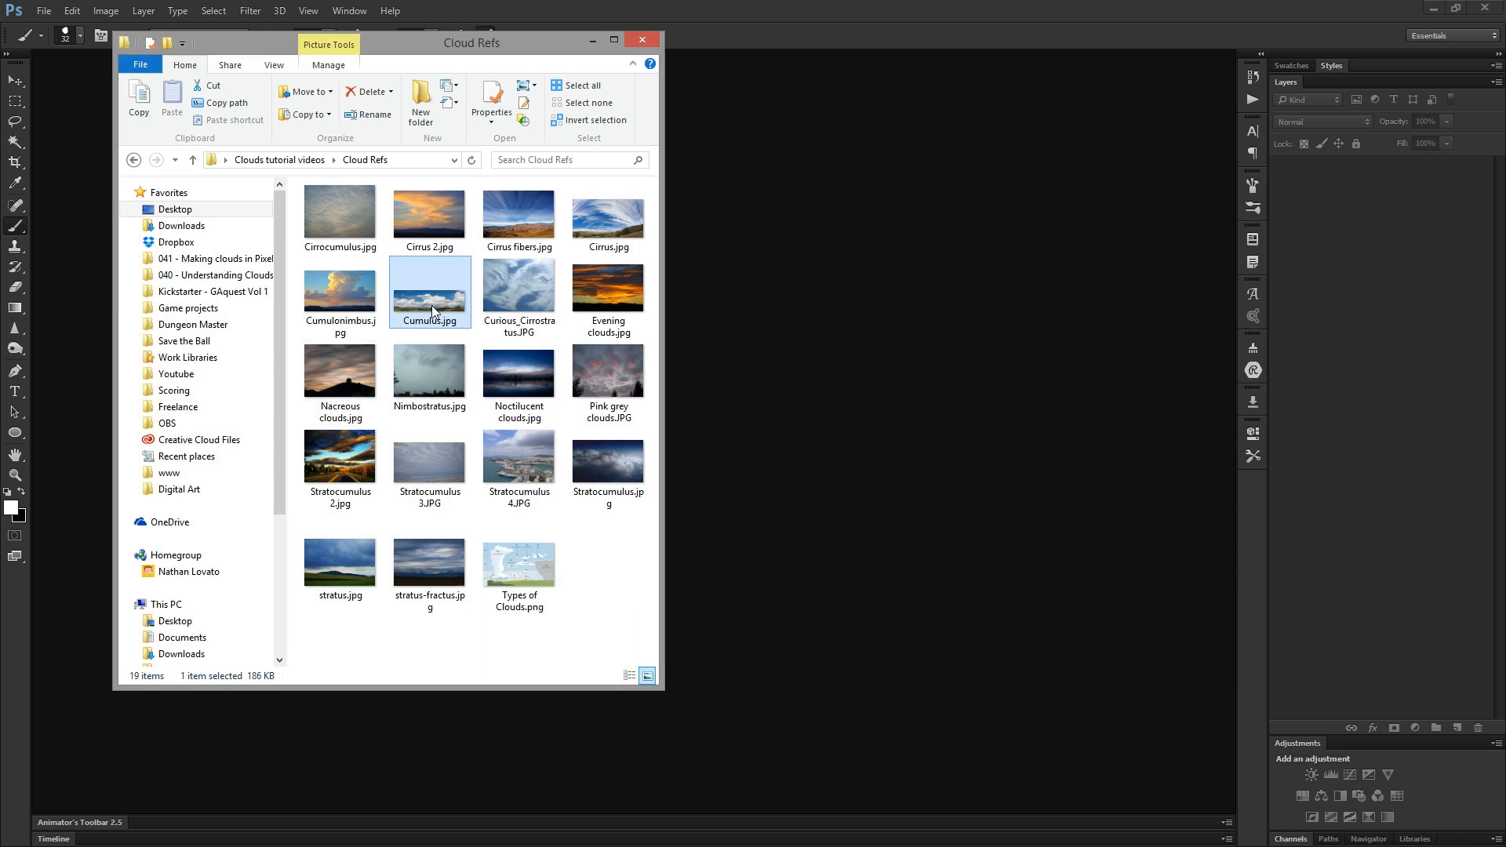
- Open Cumulus.jpg from the Cloud Refs folder in Photoshop and zoom in to 200% on the central cloud
left_click_drag(433, 304, 876, 347)
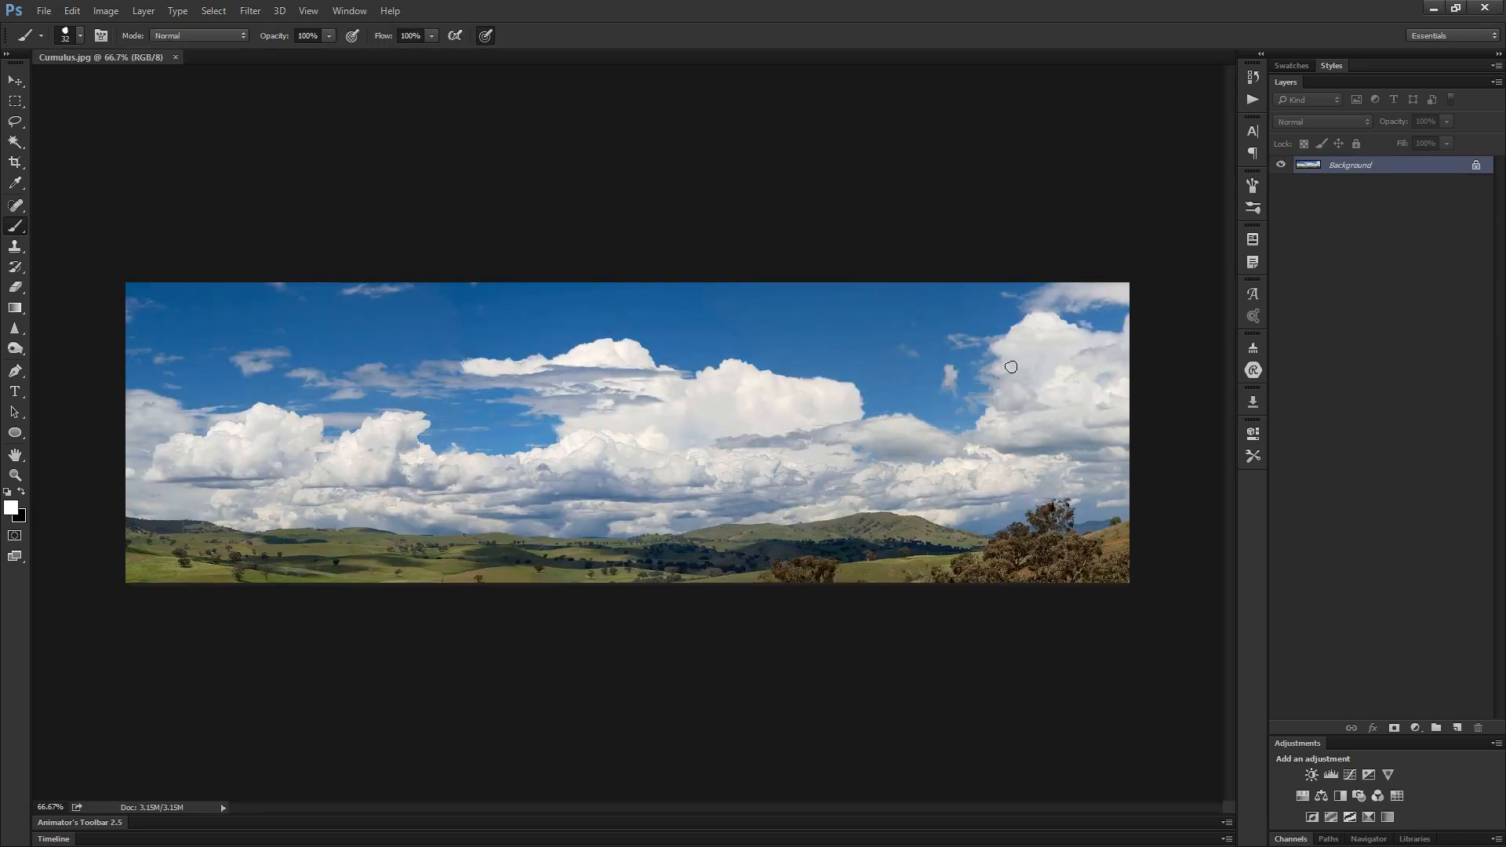
left_click(1011, 366, "ctrl")
left_click(633, 354, "ctrl")
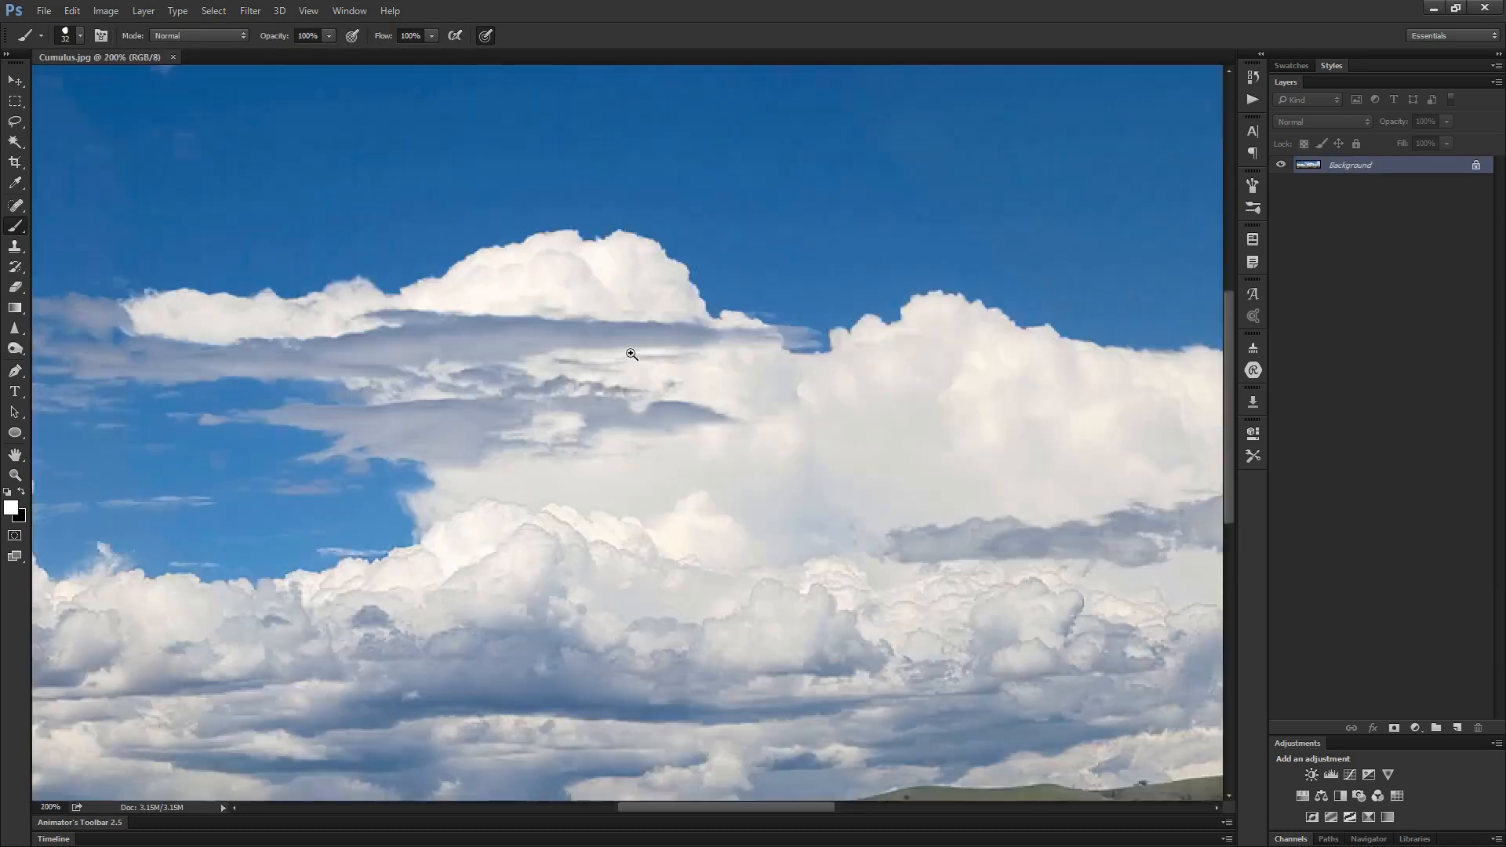
left_click_drag(680, 521, 680, 360)
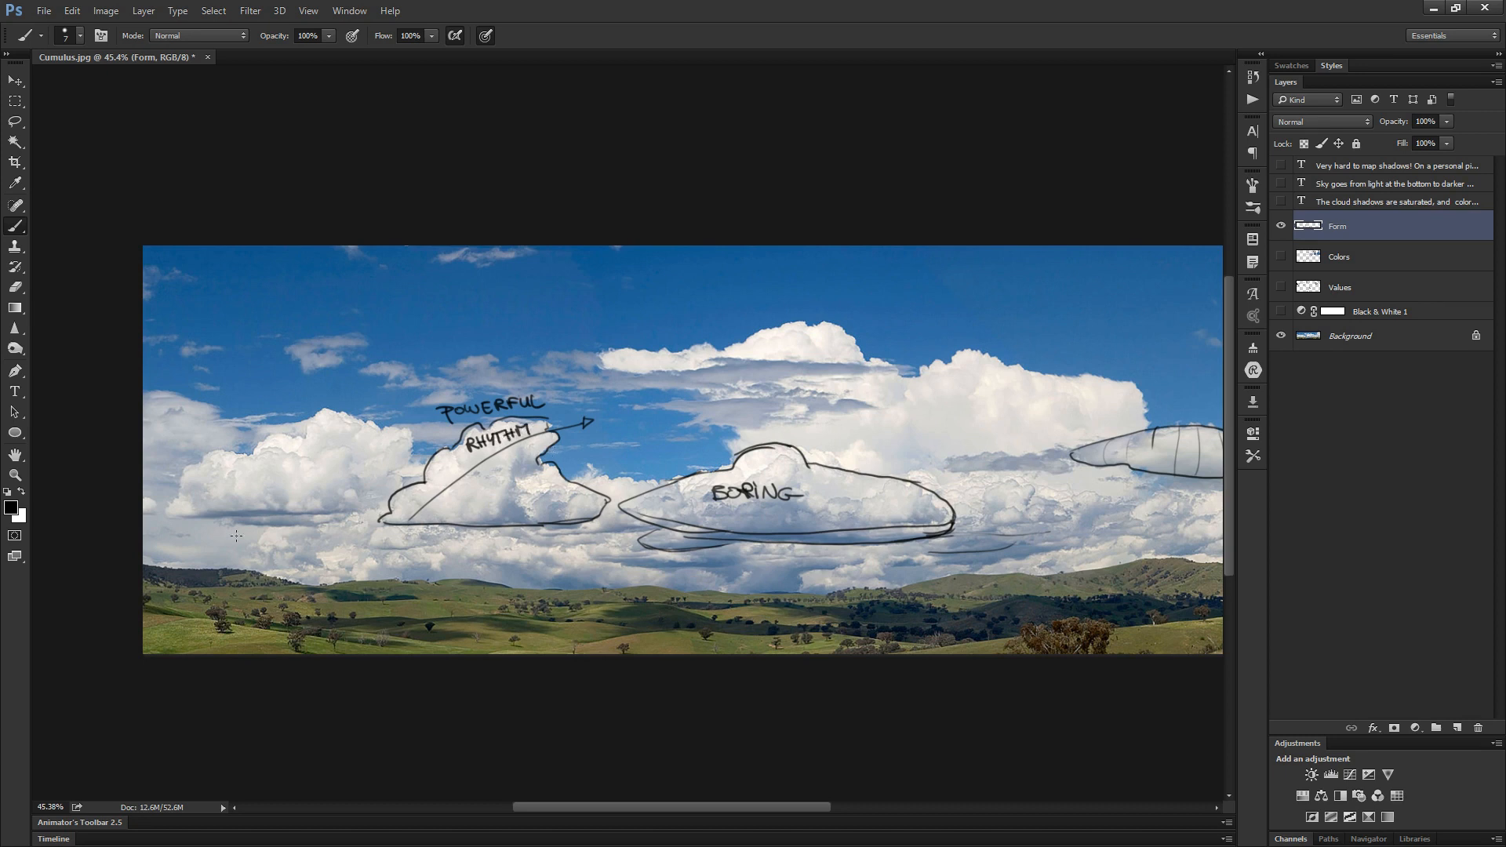
- Sketch freehand outline strokes along the cloud left of the RHYTHM drawing on the Form layer
left_click_drag(163, 515, 180, 500)
mouse_move(251, 451)
left_mouse_down()
mouse_move(306, 430)
mouse_move(318, 441)
left_mouse_up()
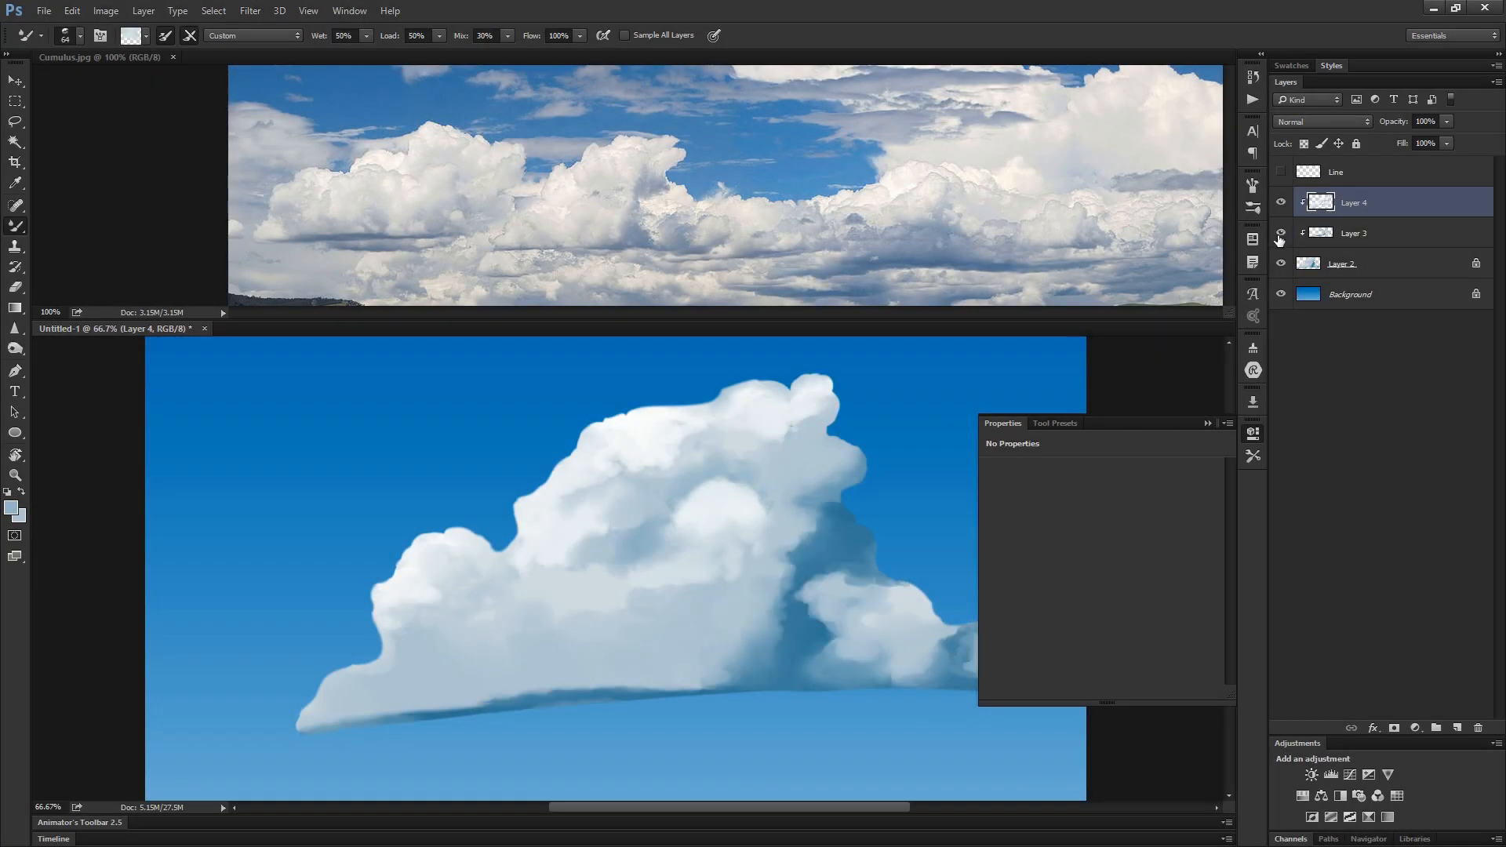
- Hide Layer 3 and Layer 4 of the cloud painting, and show and select Layer 3 again
left_click(1281, 203)
left_click(1009, 372, "ctrl+alt")
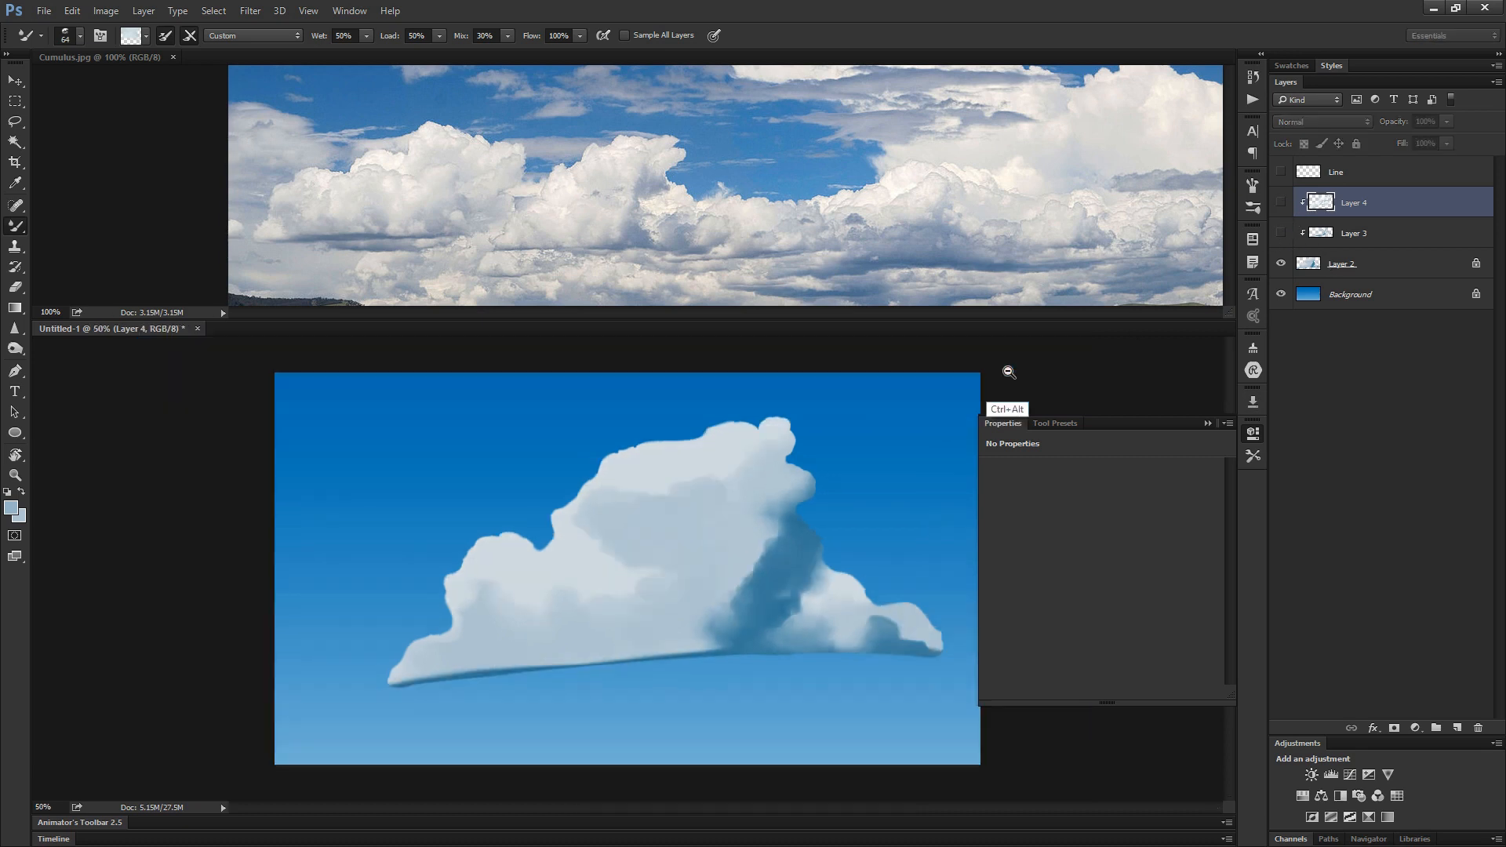
left_click(1009, 373, "ctrl+alt")
left_click(1280, 233)
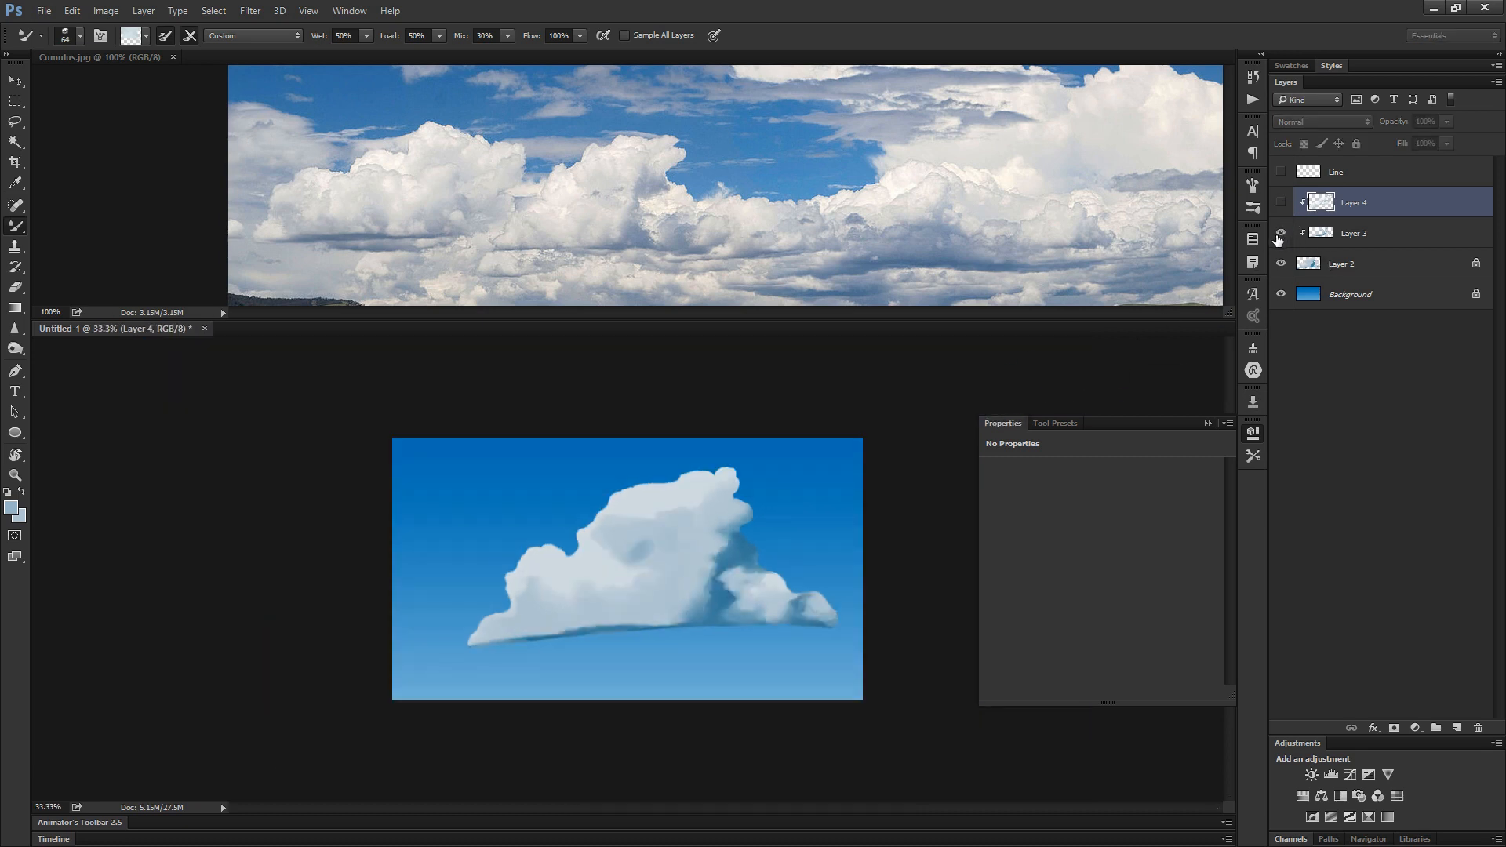
left_click(1323, 235)
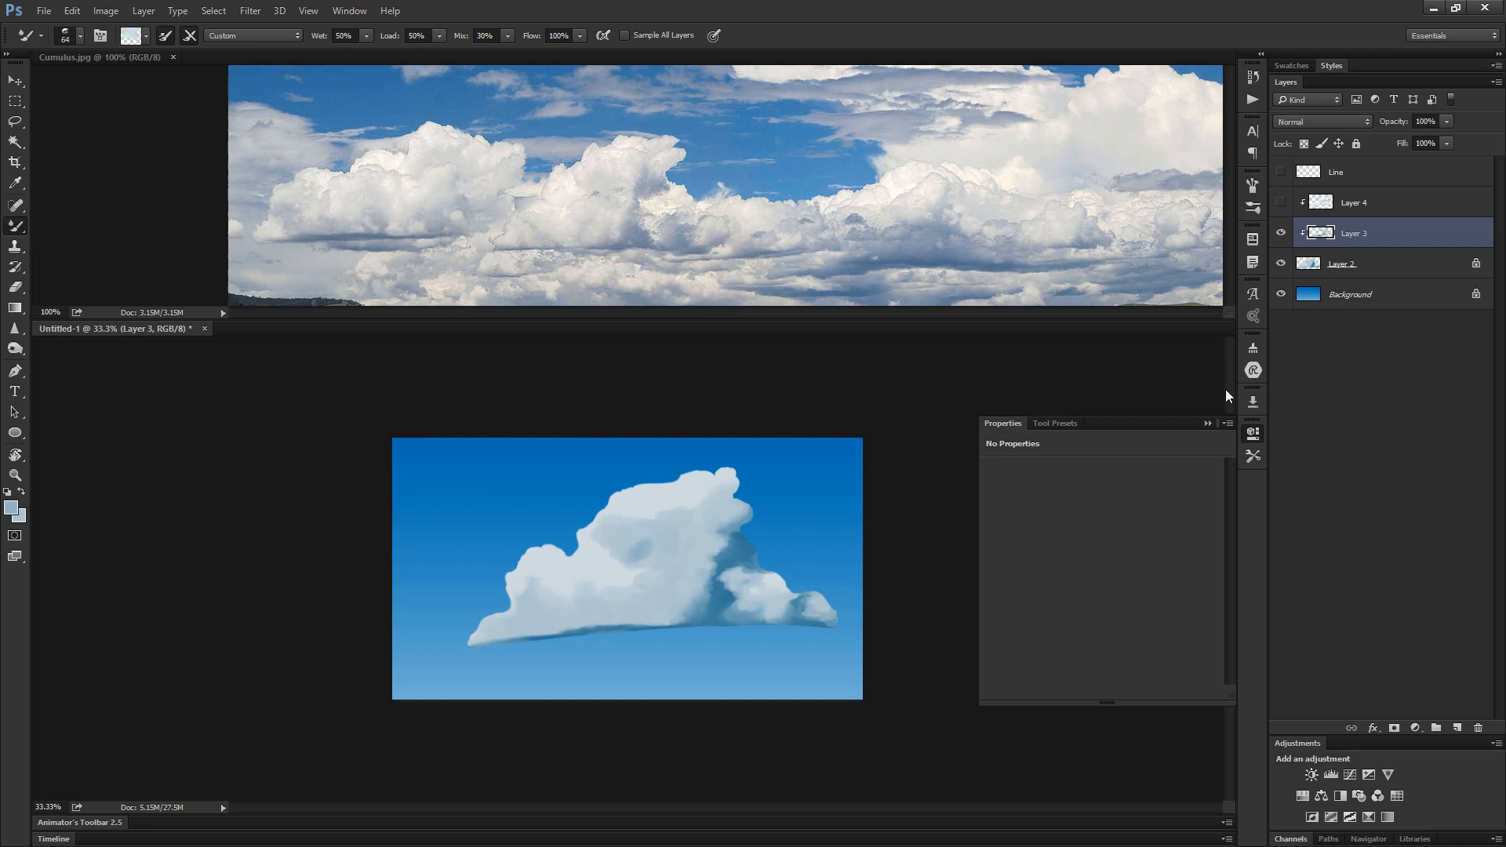
left_click(725, 588, "alt")
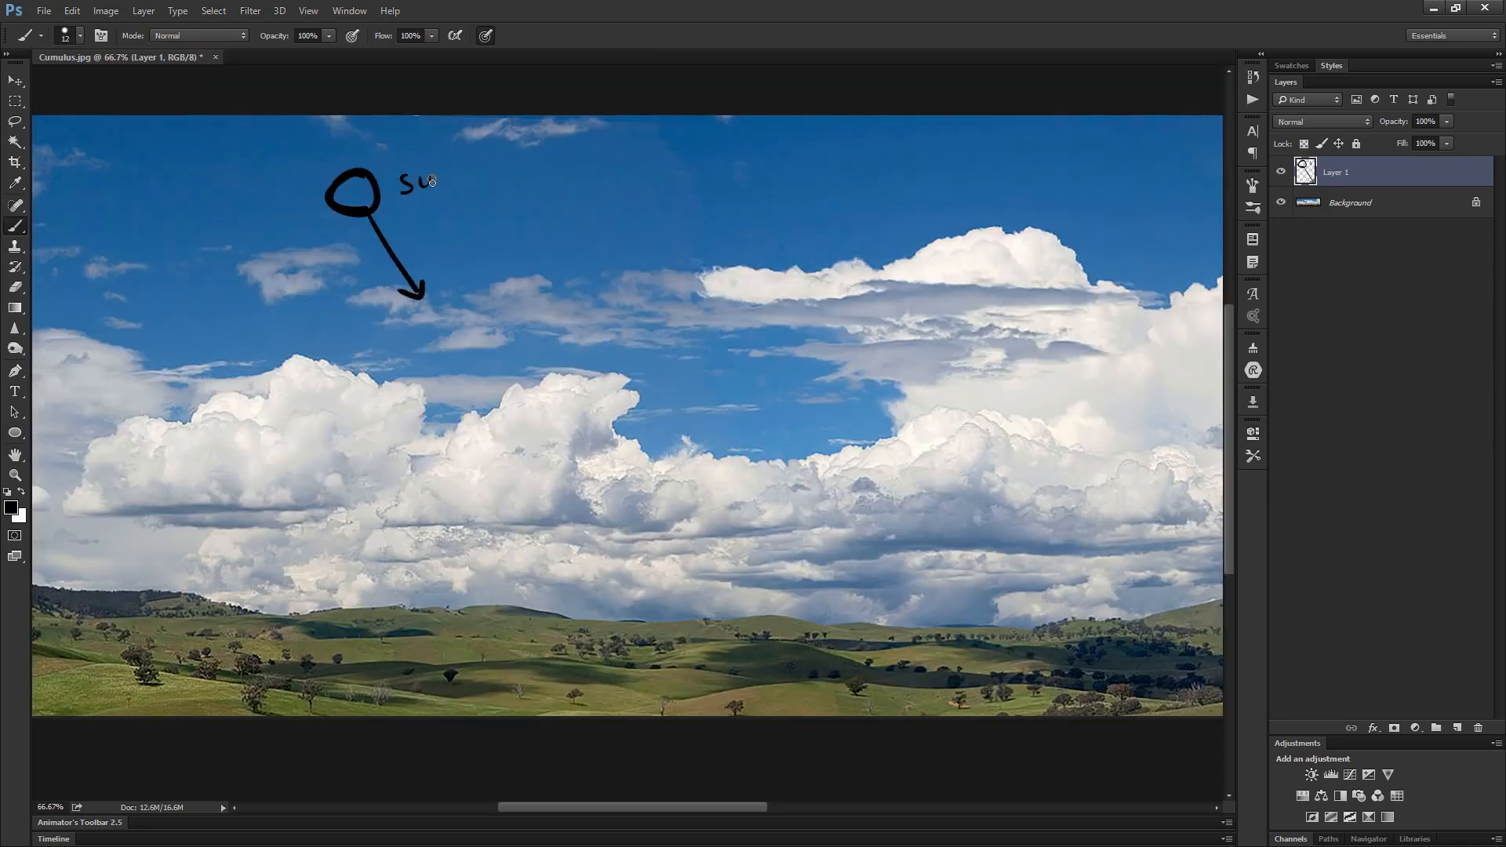
- Try to finish the handwritten SUN label beside the sun circle on Layer 1
left_click_drag(432, 182, 458, 189)
key("ctrl+z")
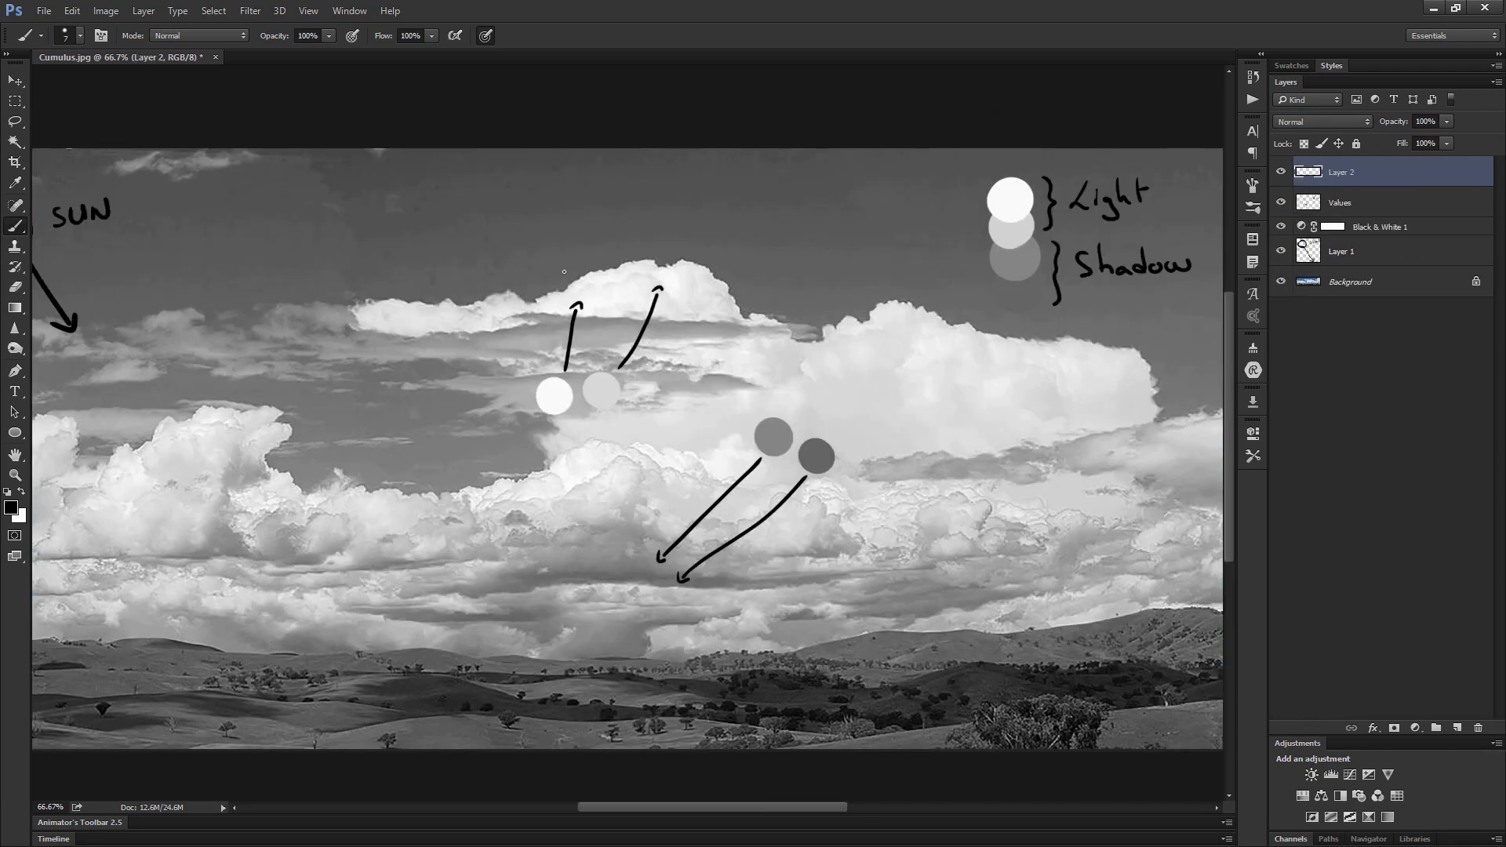
- Handwrite the letters SUBT above the bright cloud top on Layer 2
mouse_move(558, 234)
left_mouse_down()
mouse_move(547, 253)
mouse_move(608, 240)
left_mouse_up()
left_click_drag(600, 226, 616, 220)
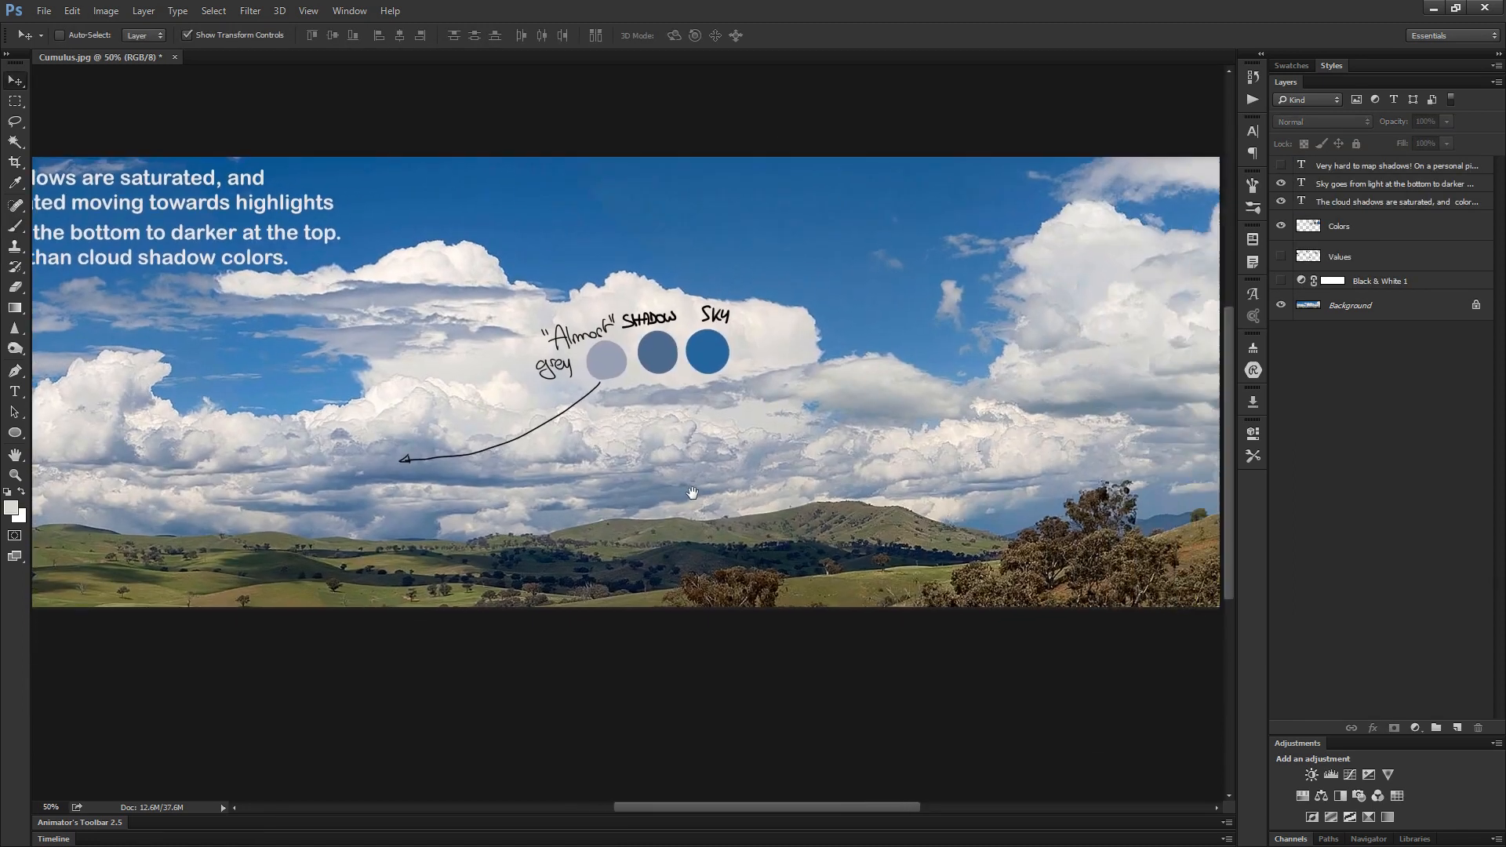
left_click_drag(776, 476, 659, 476)
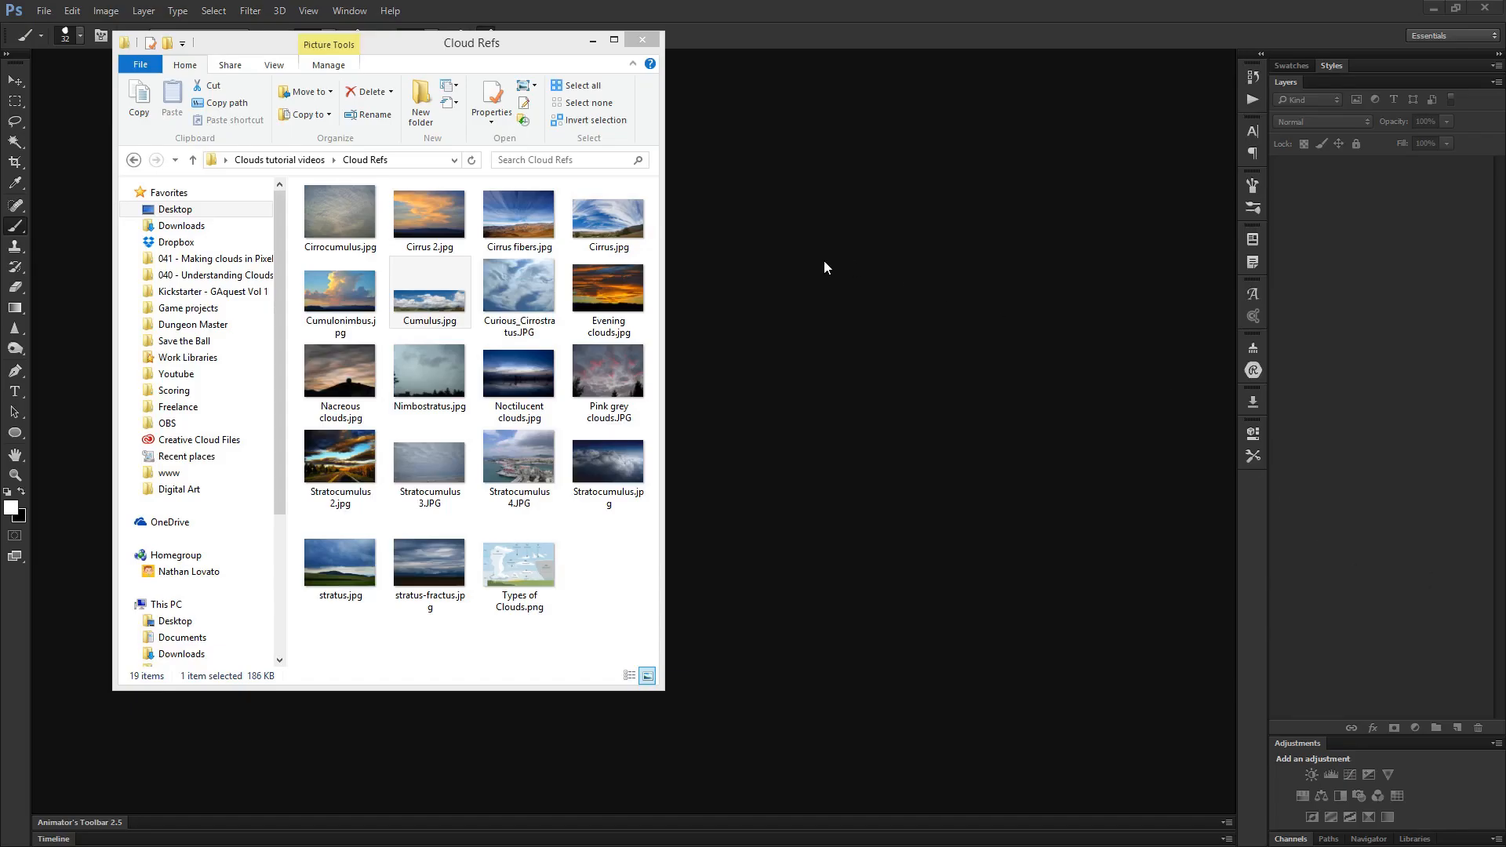
- Switch to Picasa and browse the collection of cloud photos to compare their shapes, textures and lighting
left_click(430, 303)
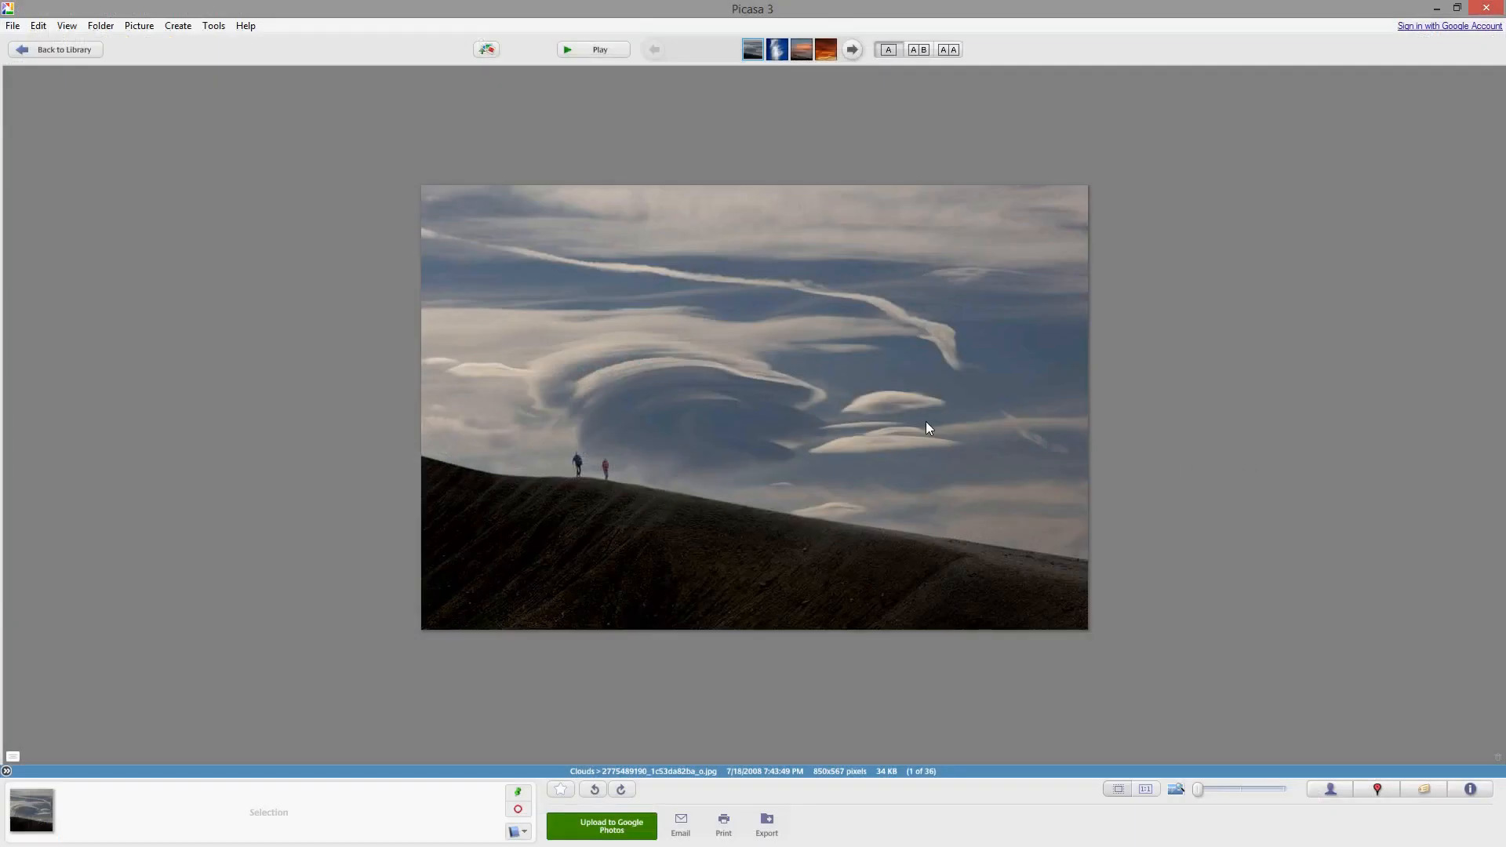
key("Right")
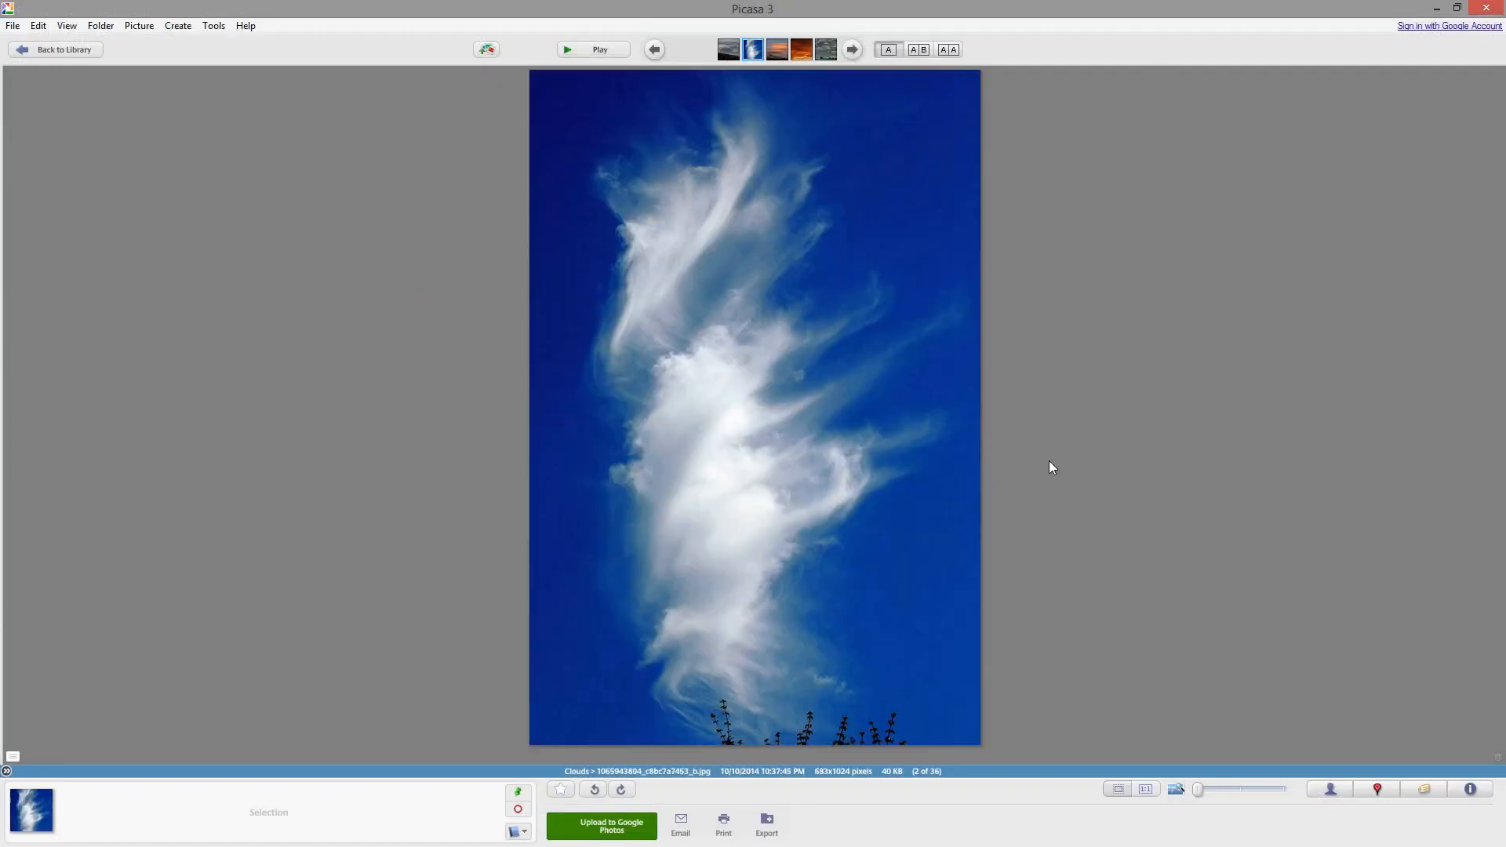
key("Right")
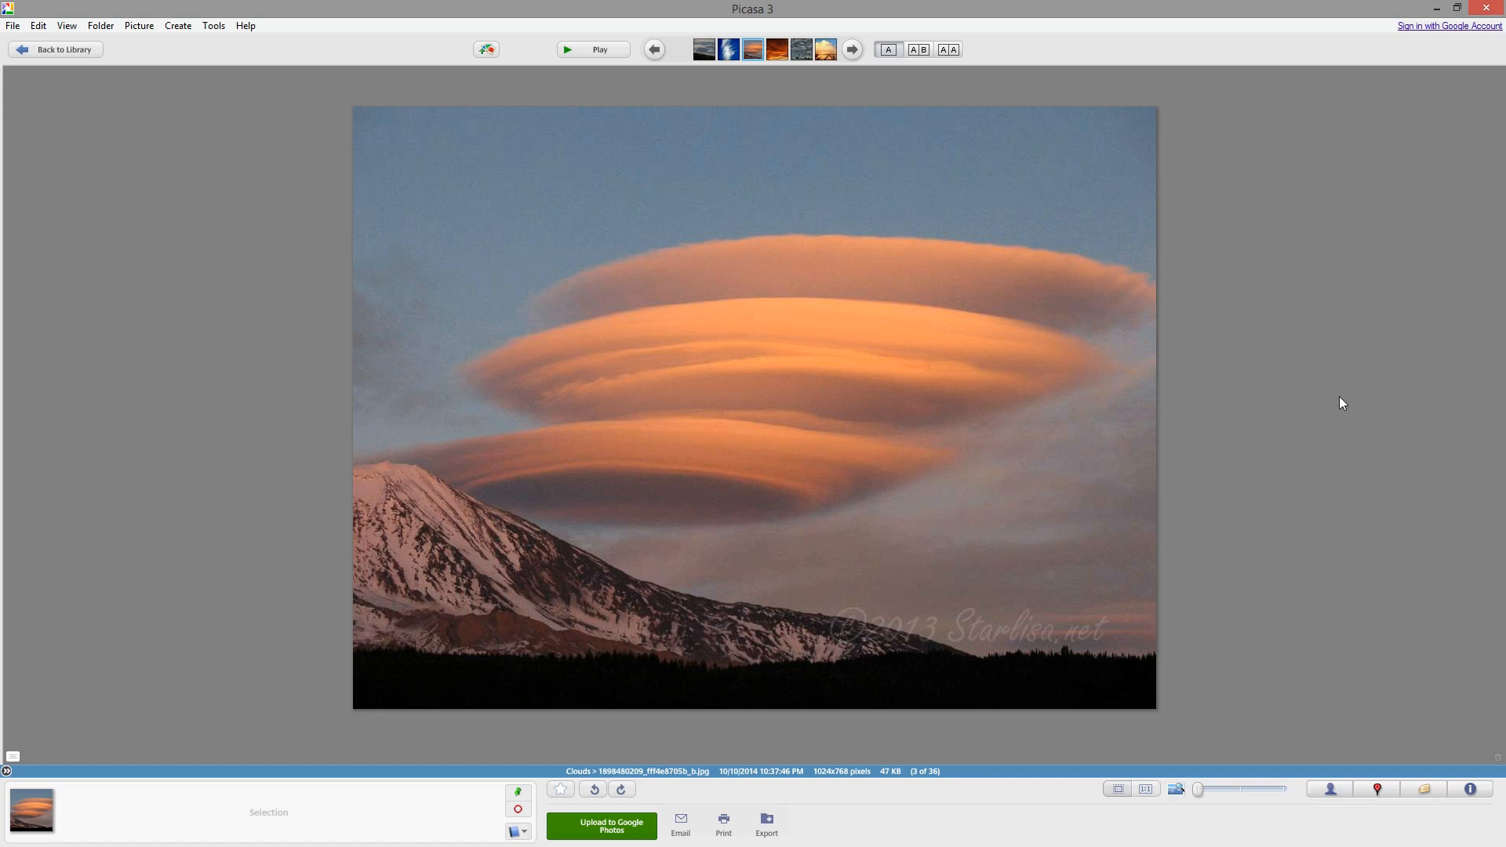
key("Right")
key("Right")
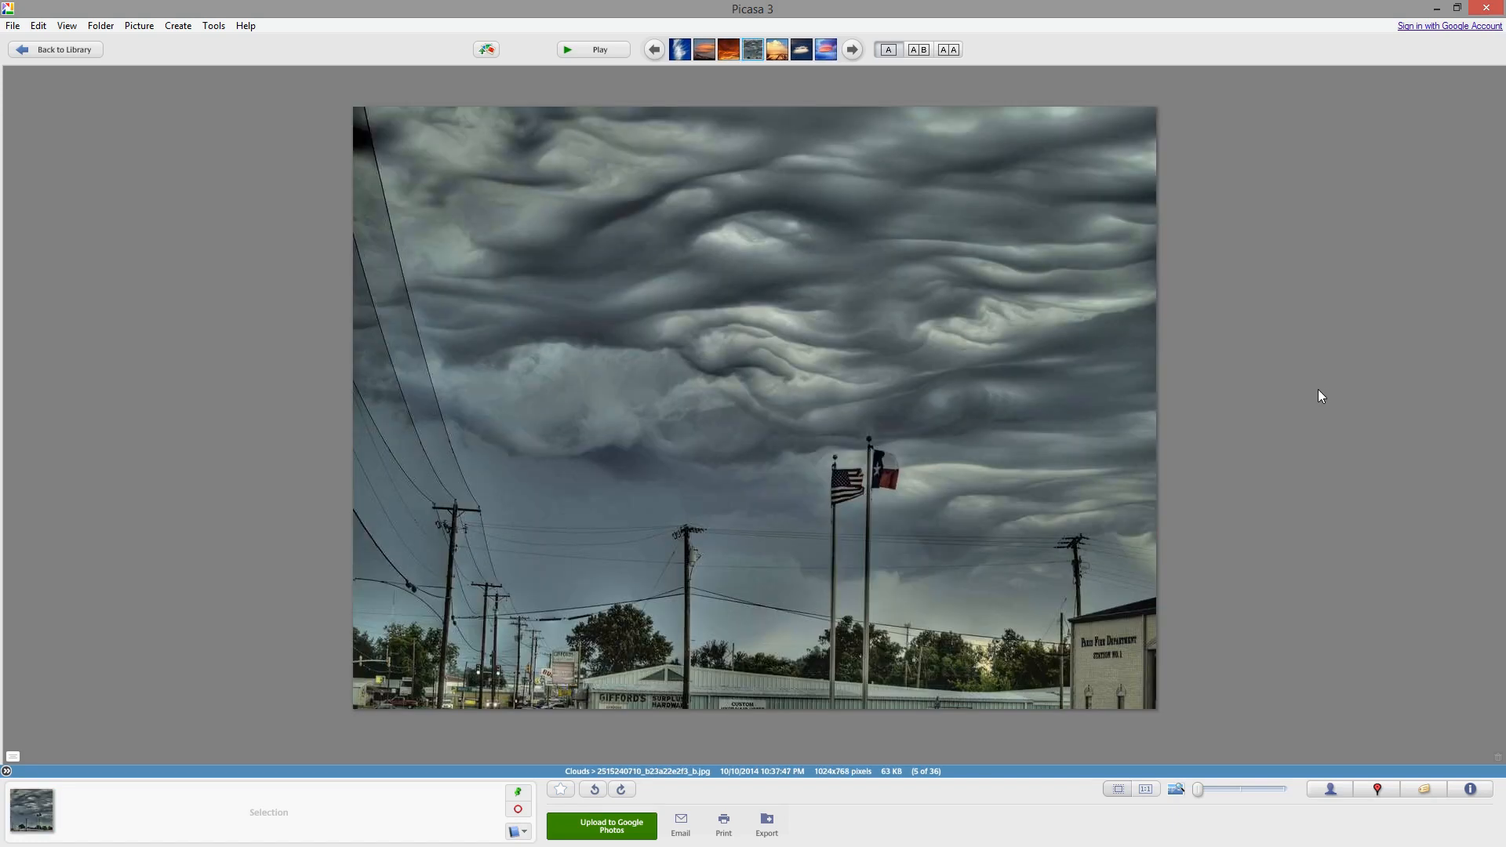
key("Right")
key("Right")
key("Right")
key("Right")
key("Right")
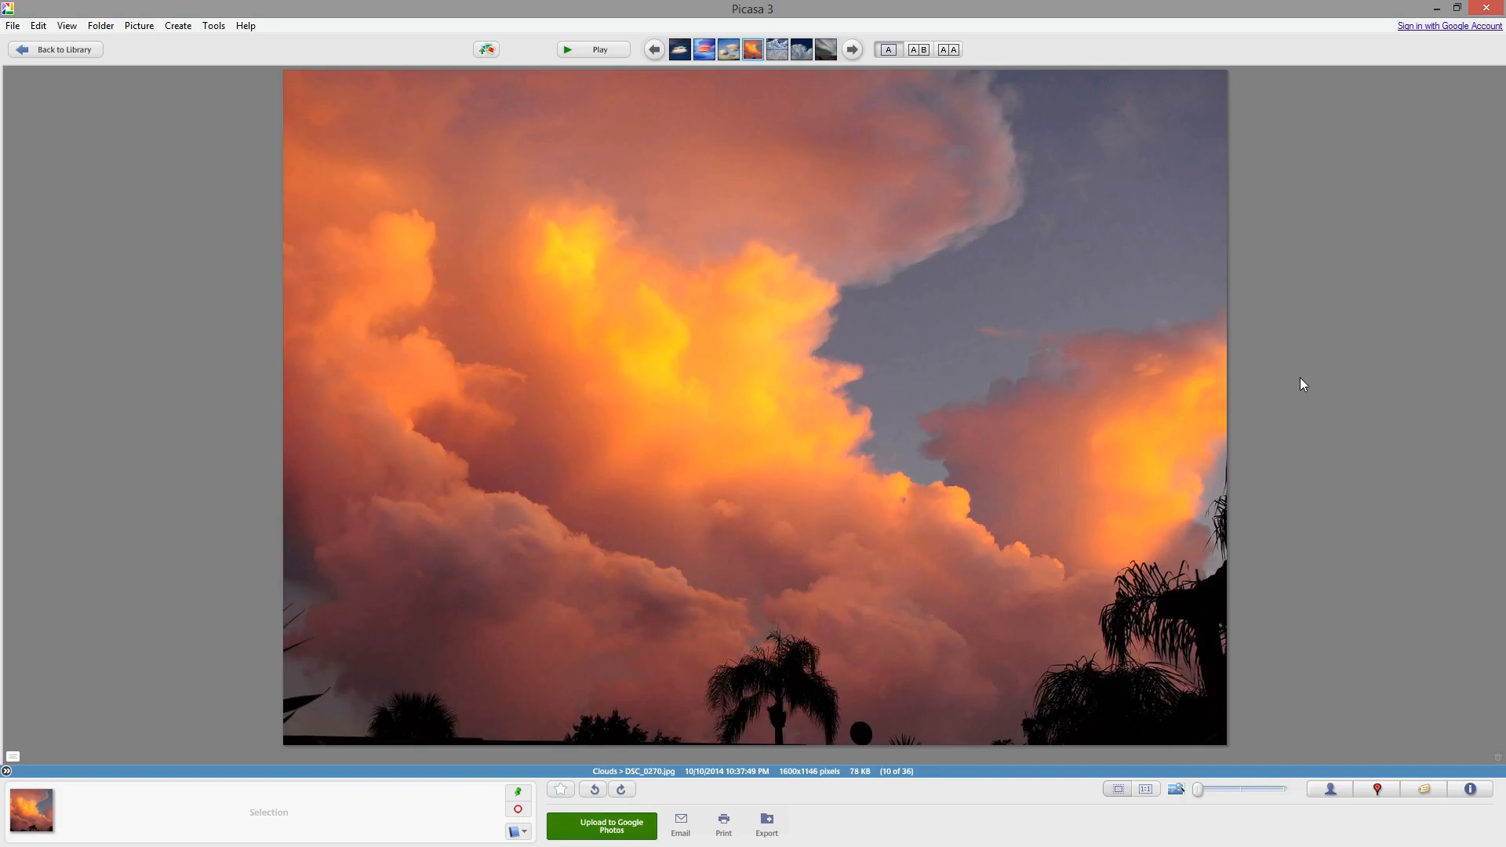
key("Right")
key("Right")
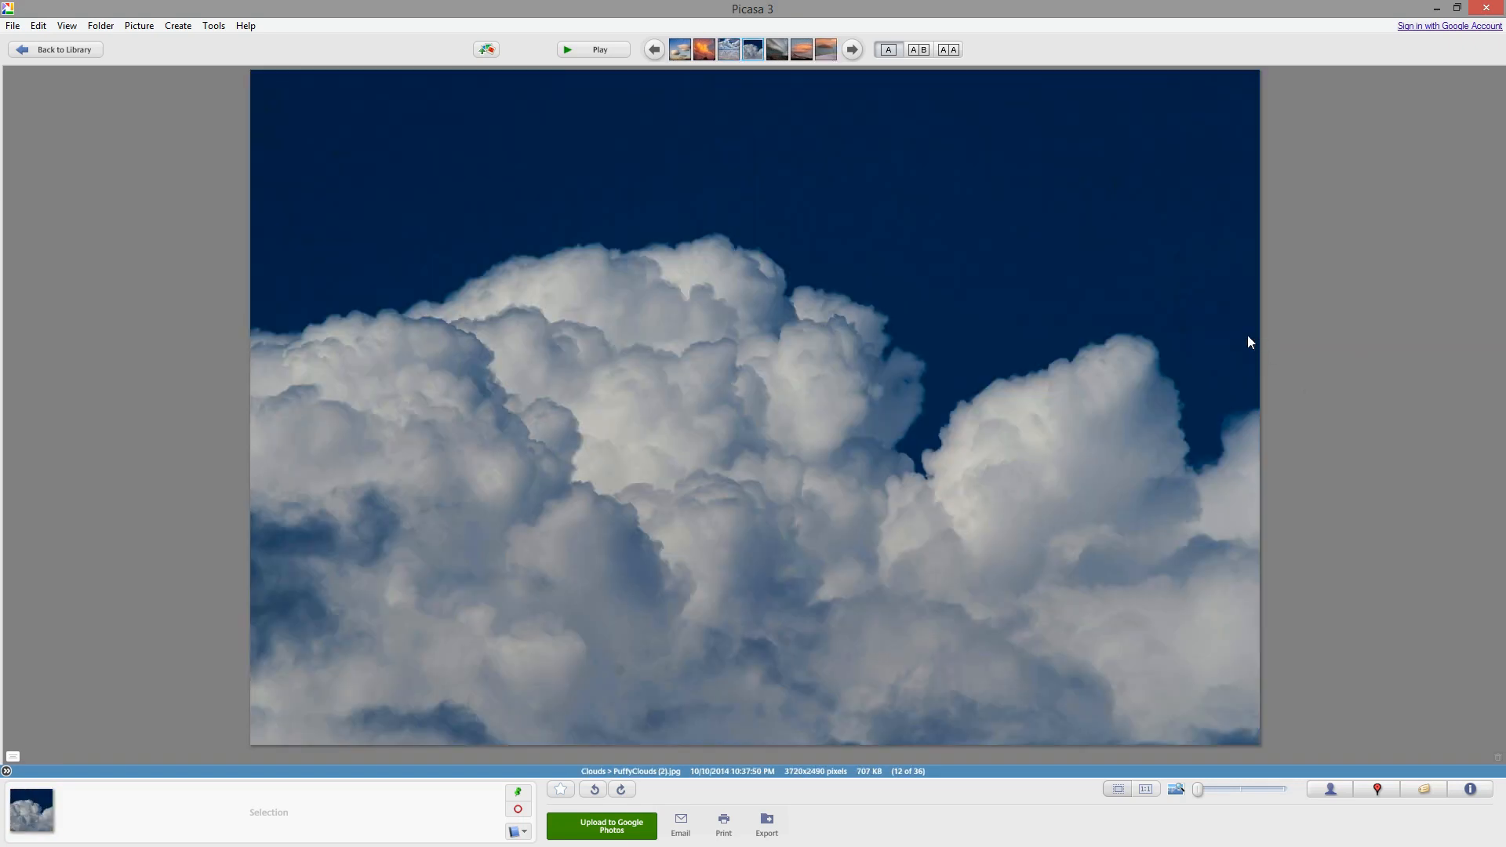
key("Right")
key("Right")
key("Right")
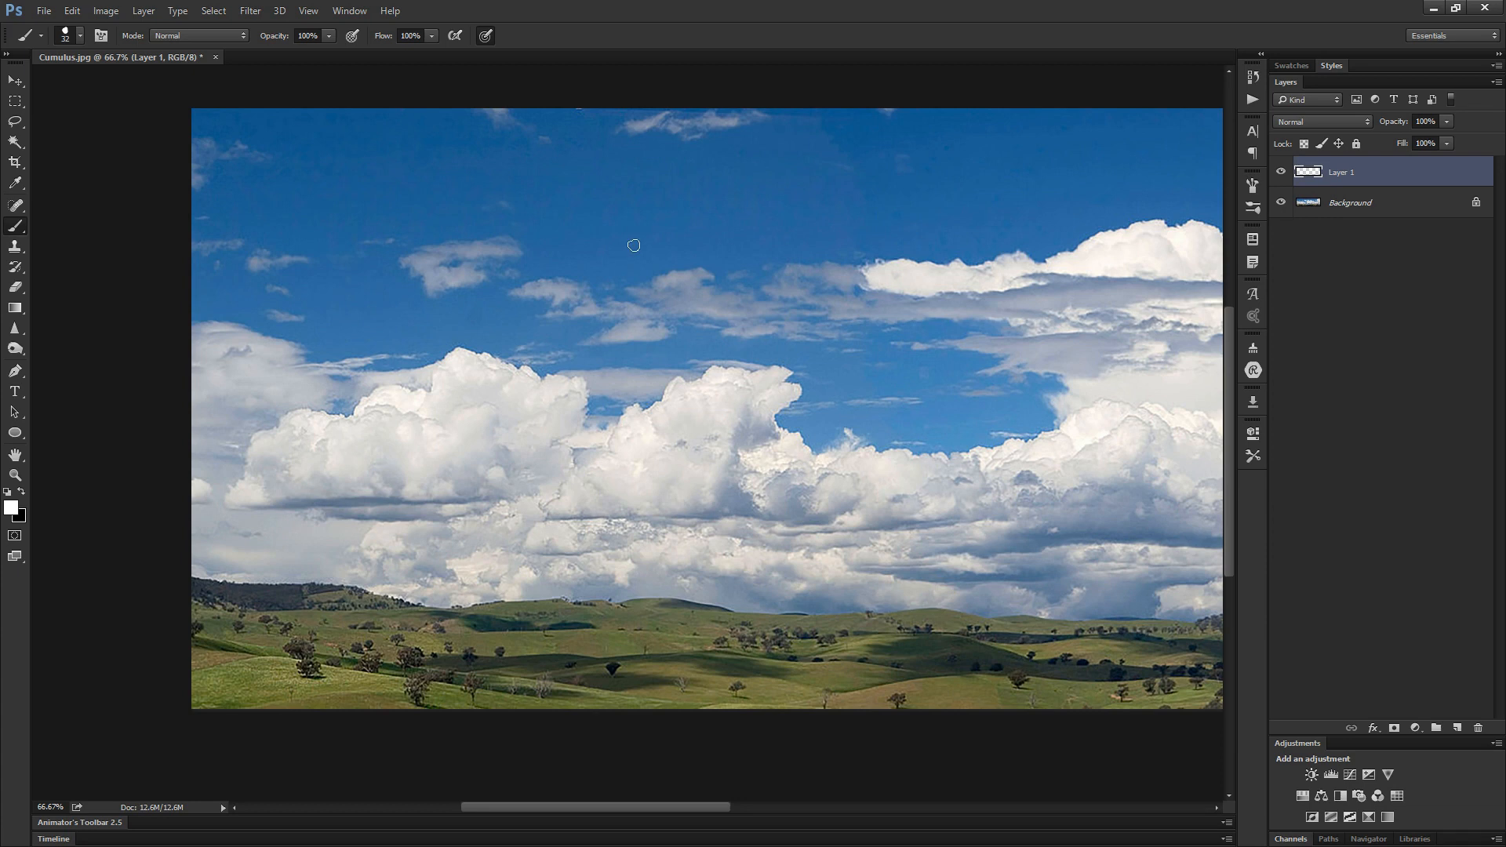
- Choose the 12 px hard round brush preset for annotating the cumulus photo
right_click(627, 252)
left_click(694, 393)
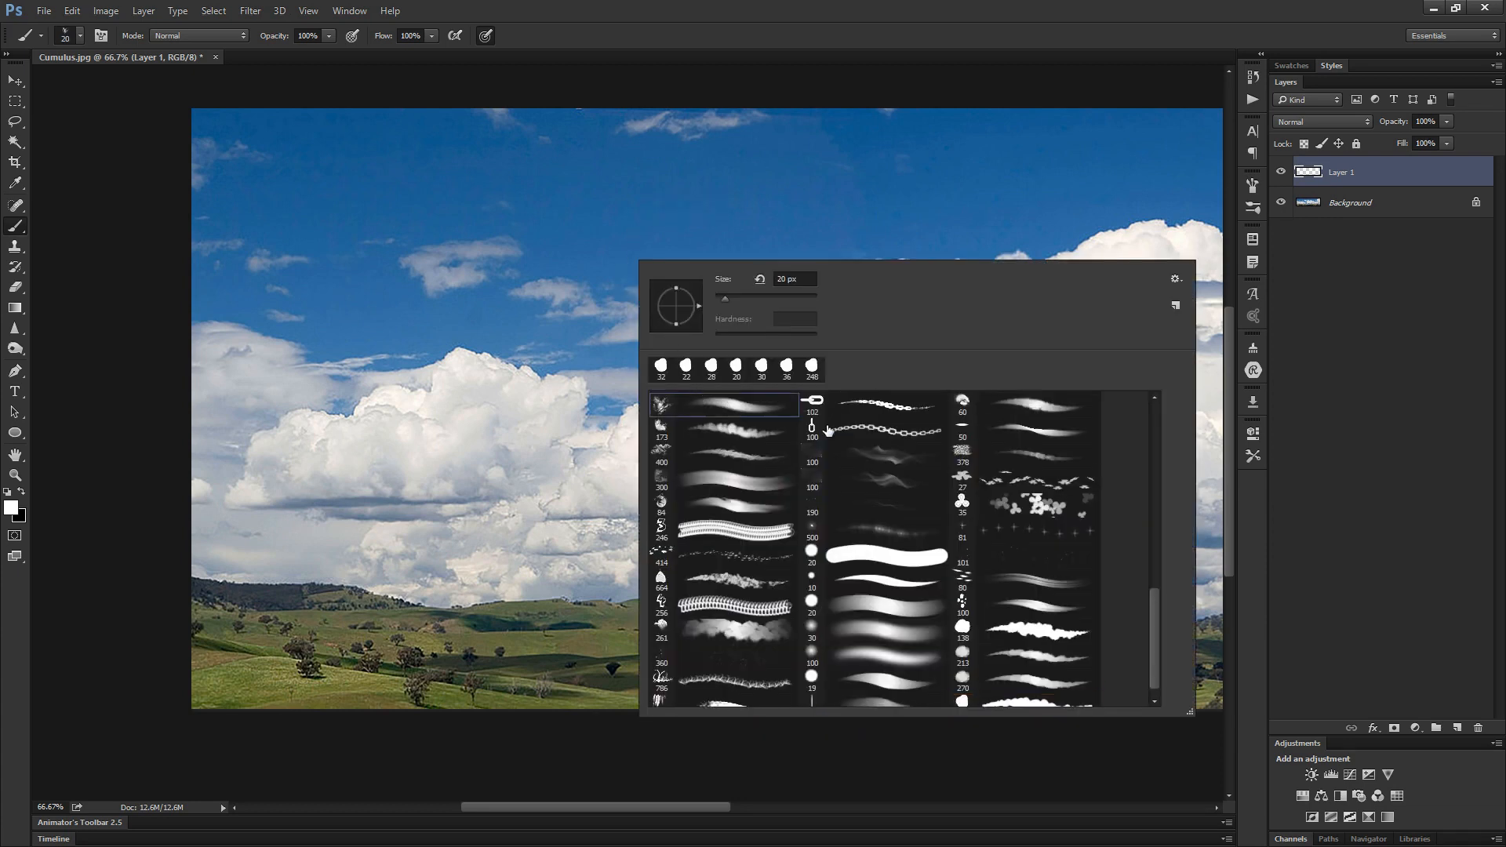
left_click_drag(1154, 631, 1153, 443)
left_click(759, 432)
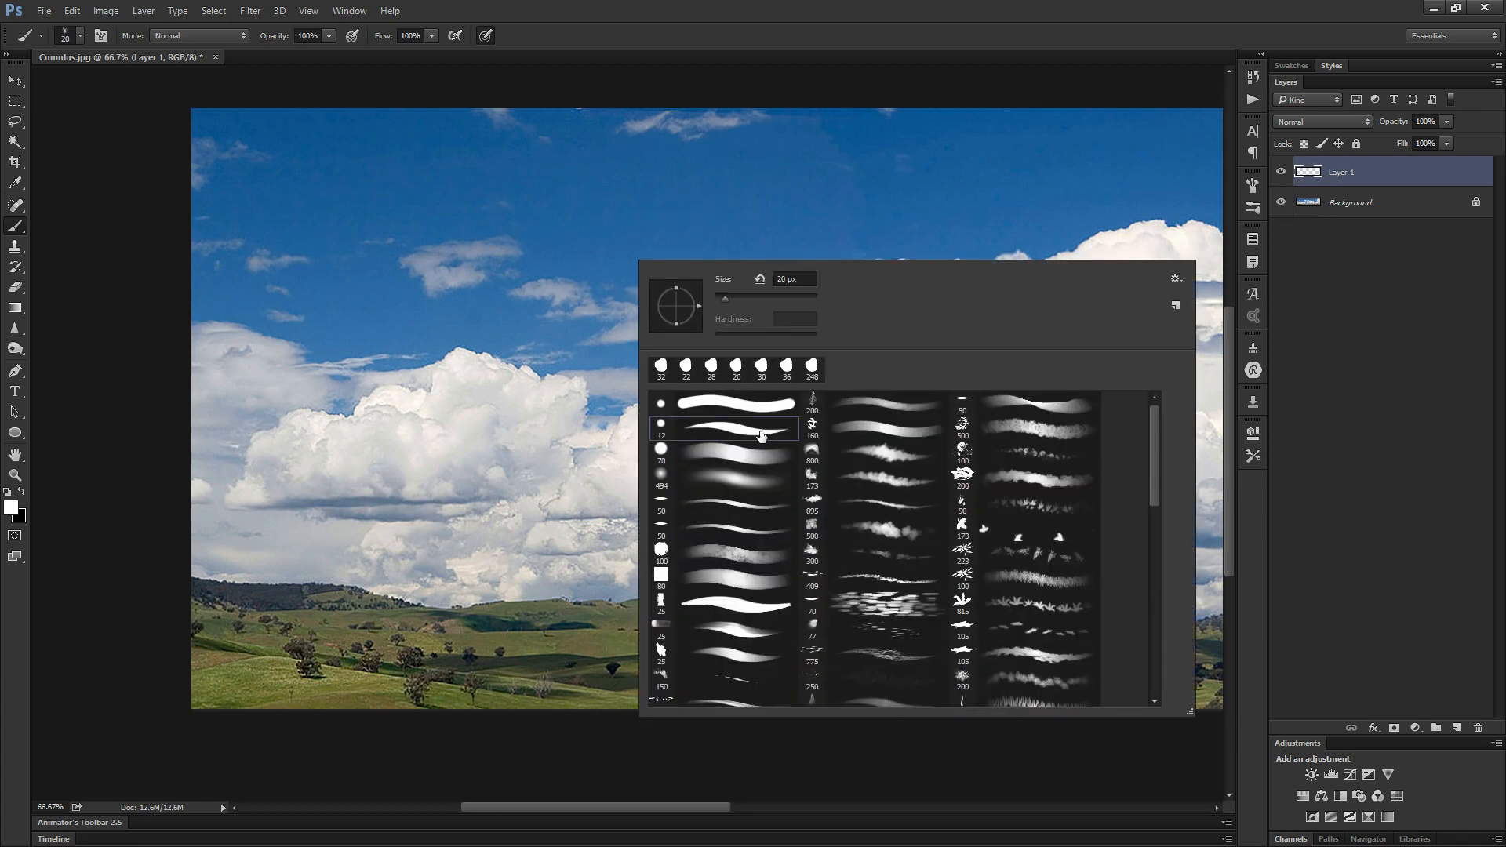
right_click(567, 248, "alt")
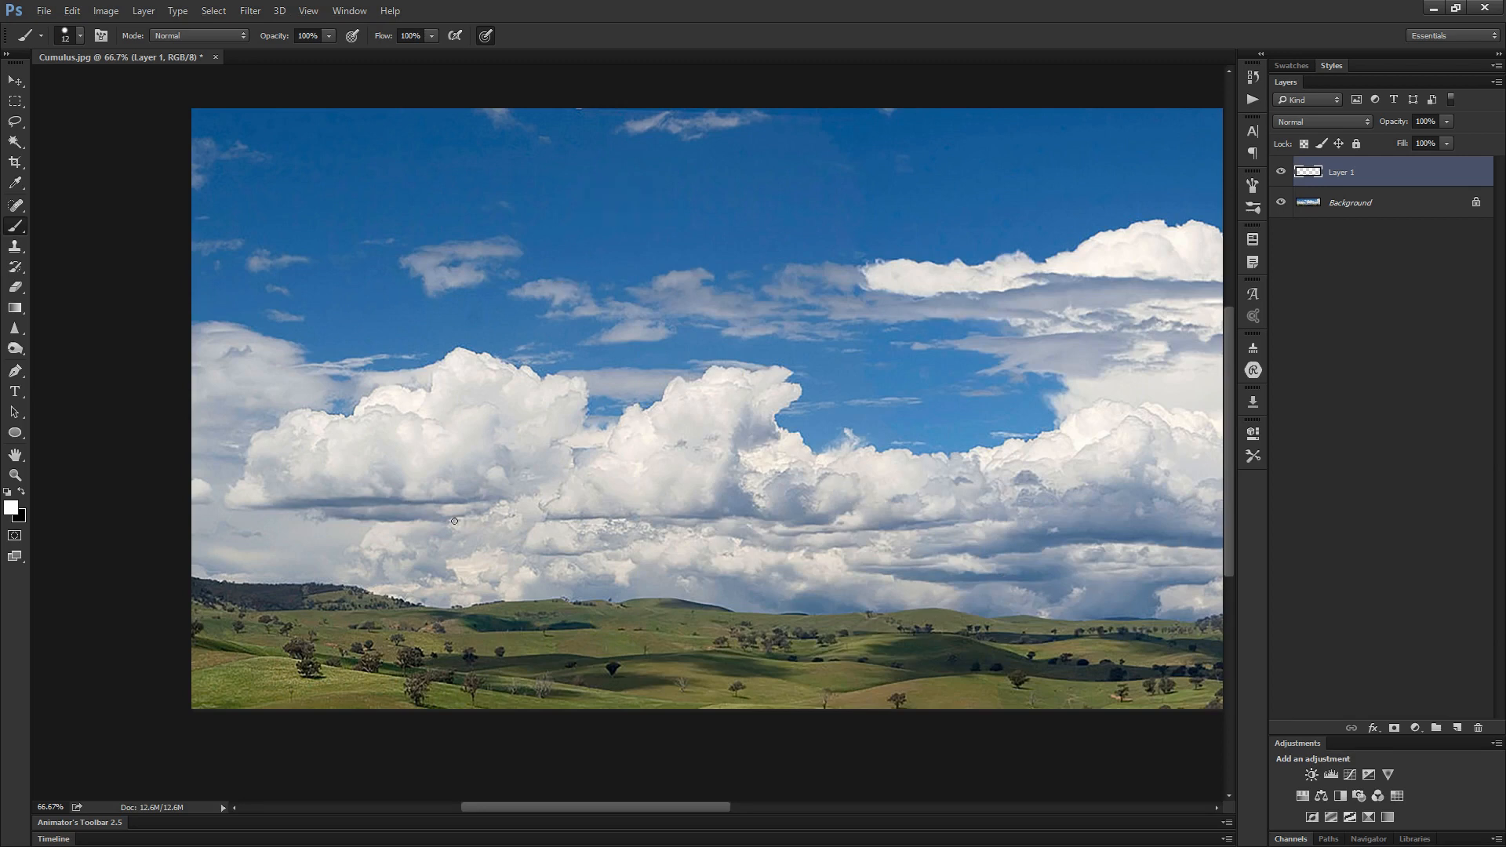
- Switch the brush colour to black and try outline strokes along the clouds' flat bases, undoing each one
left_click_drag(269, 505, 510, 496)
key("ctrl+z")
key("x")
mouse_move(236, 508)
left_mouse_down()
mouse_move(511, 496)
mouse_move(298, 513)
left_mouse_up()
key("ctrl+z")
mouse_move(1049, 564)
left_mouse_down()
mouse_move(822, 539)
mouse_move(782, 514)
mouse_move(778, 490)
mouse_move(1078, 495)
mouse_move(937, 511)
mouse_move(761, 511)
left_mouse_up()
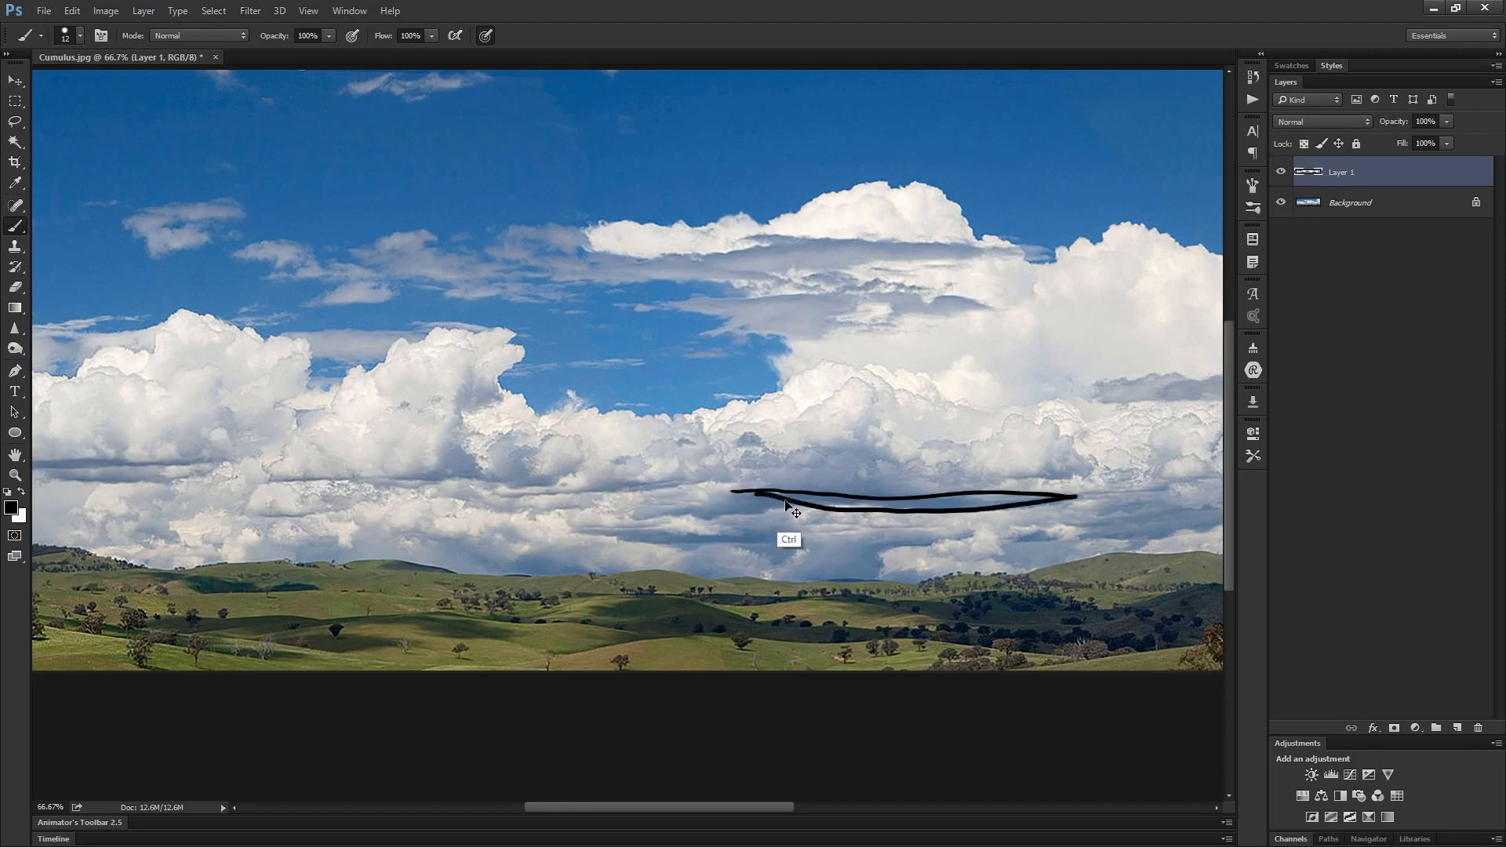
key("ctrl+z")
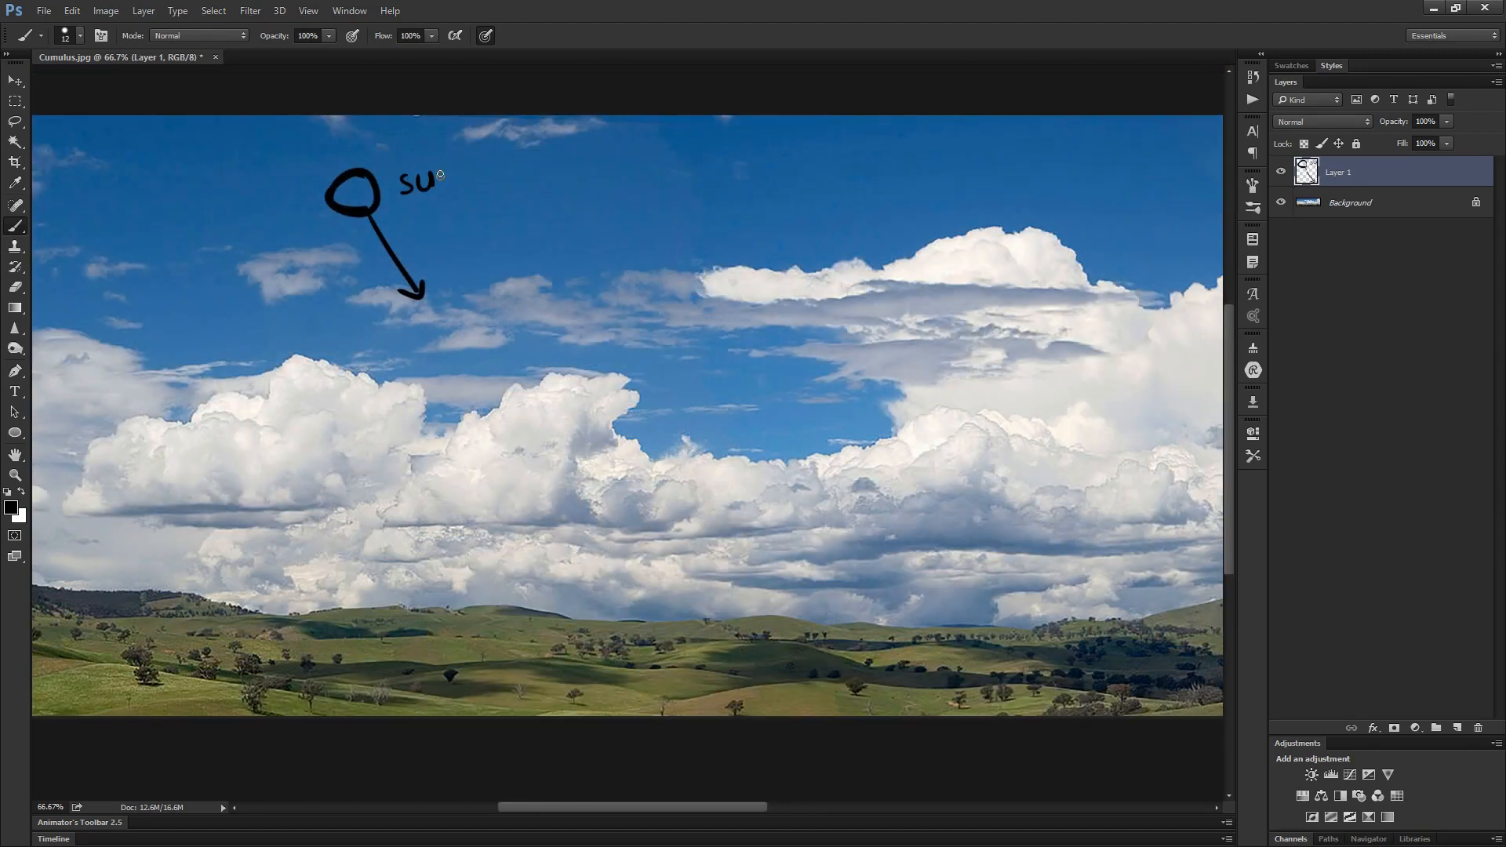
- Draw a sun circle with an arrow pointing down toward the clouds on Layer 1 and label it SUN
left_click_drag(445, 189, 458, 167)
left_click_drag(567, 386, 564, 387)
- Add a Black & White adjustment layer above Layer 1 with the Default preset and close its settings
left_click(1339, 792)
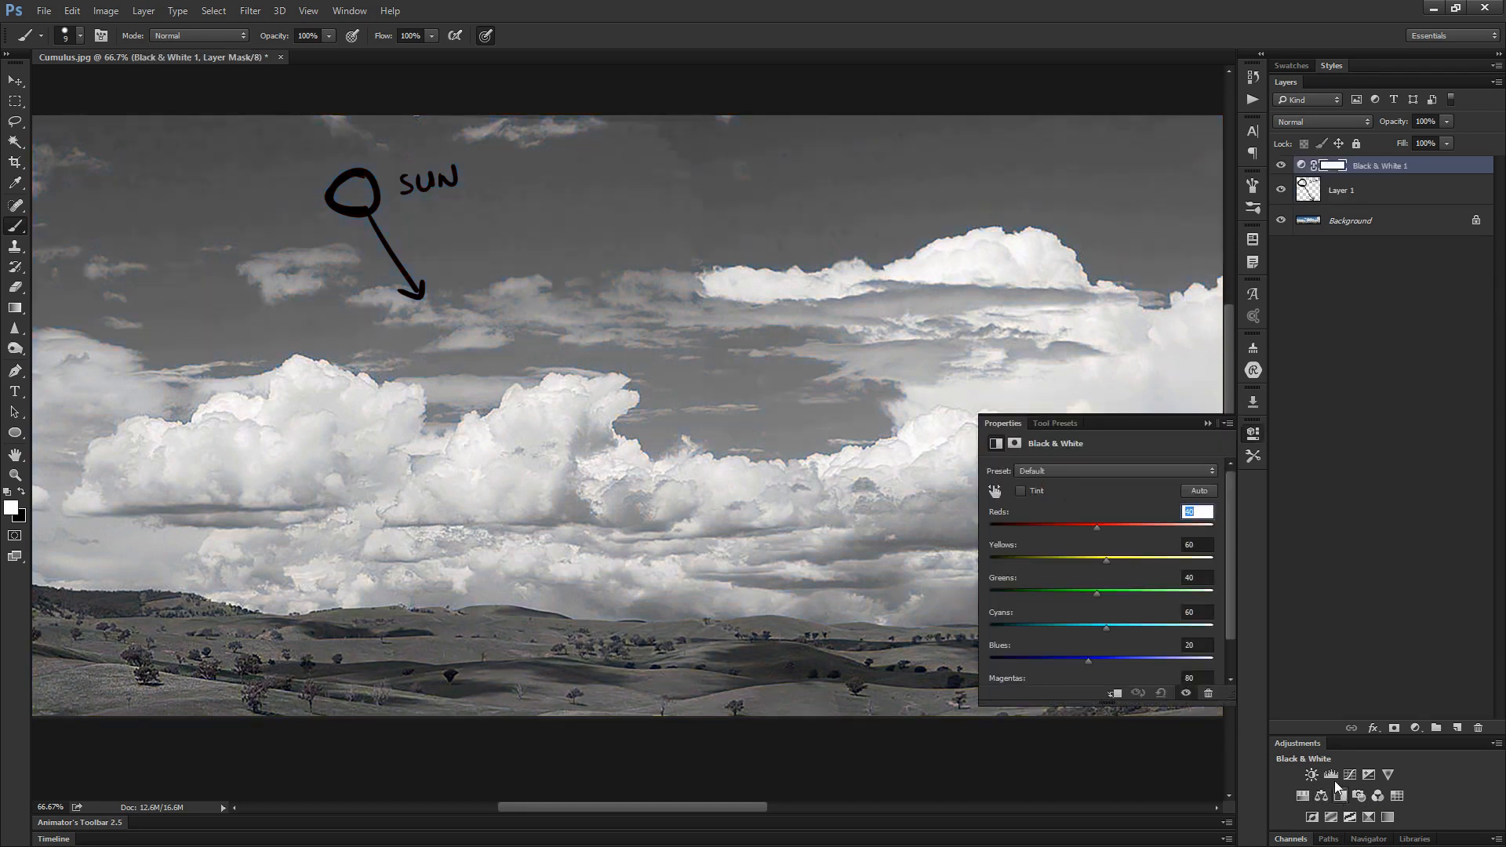
left_click(1302, 165)
left_click(1206, 423)
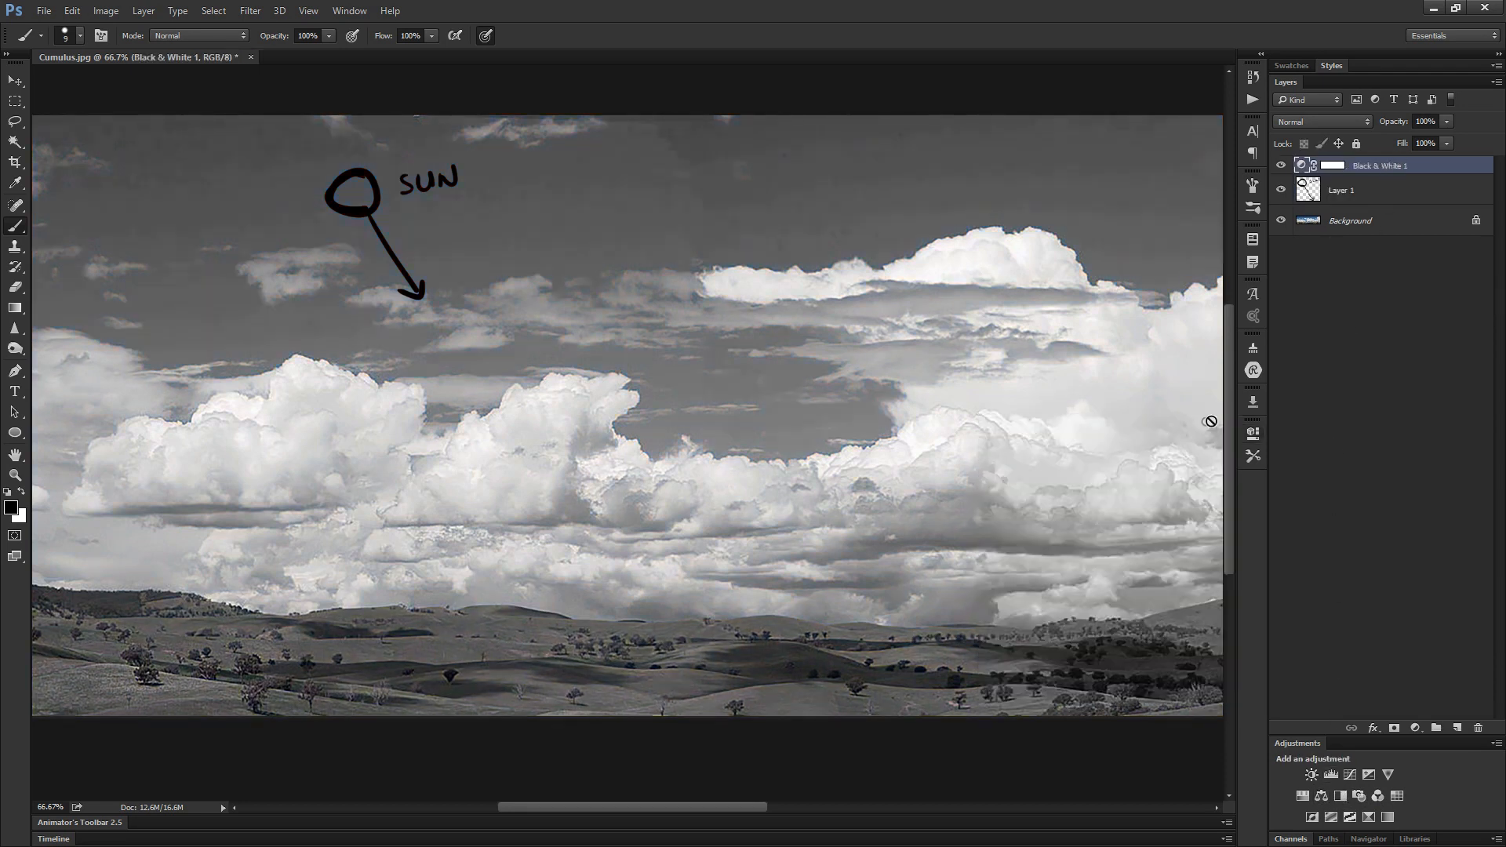
- Sample dark grey from the cloud shadow and paint it as a round swatch on a new layer over the bright cloud
left_click_drag(1002, 528, 879, 545)
left_click(805, 542, "alt")
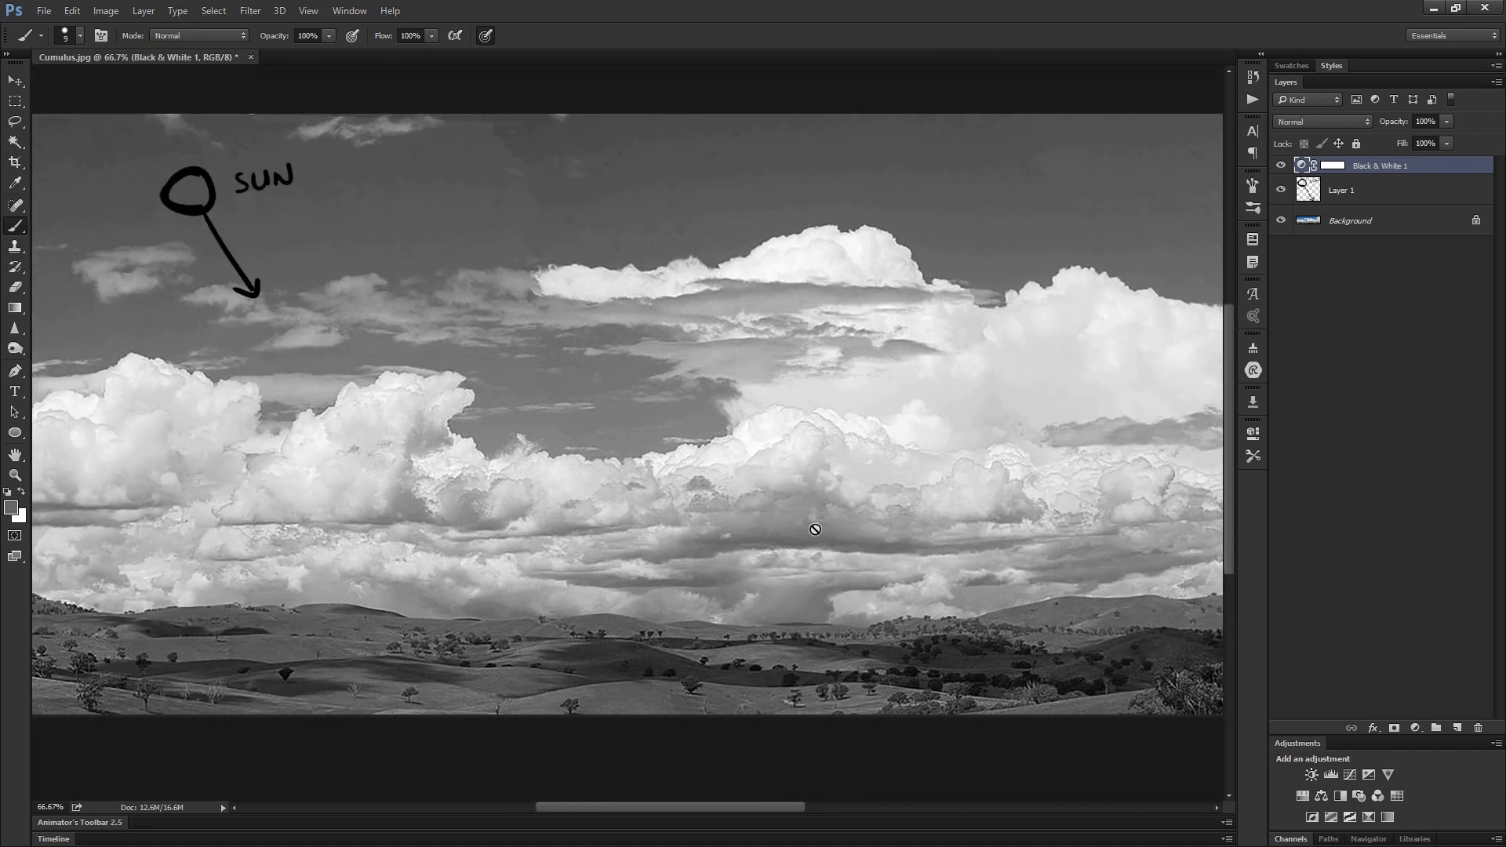
key("ctrl+alt+shift+n")
left_click_drag(958, 357, 996, 372)
left_click(1037, 403)
key("ctrl+z")
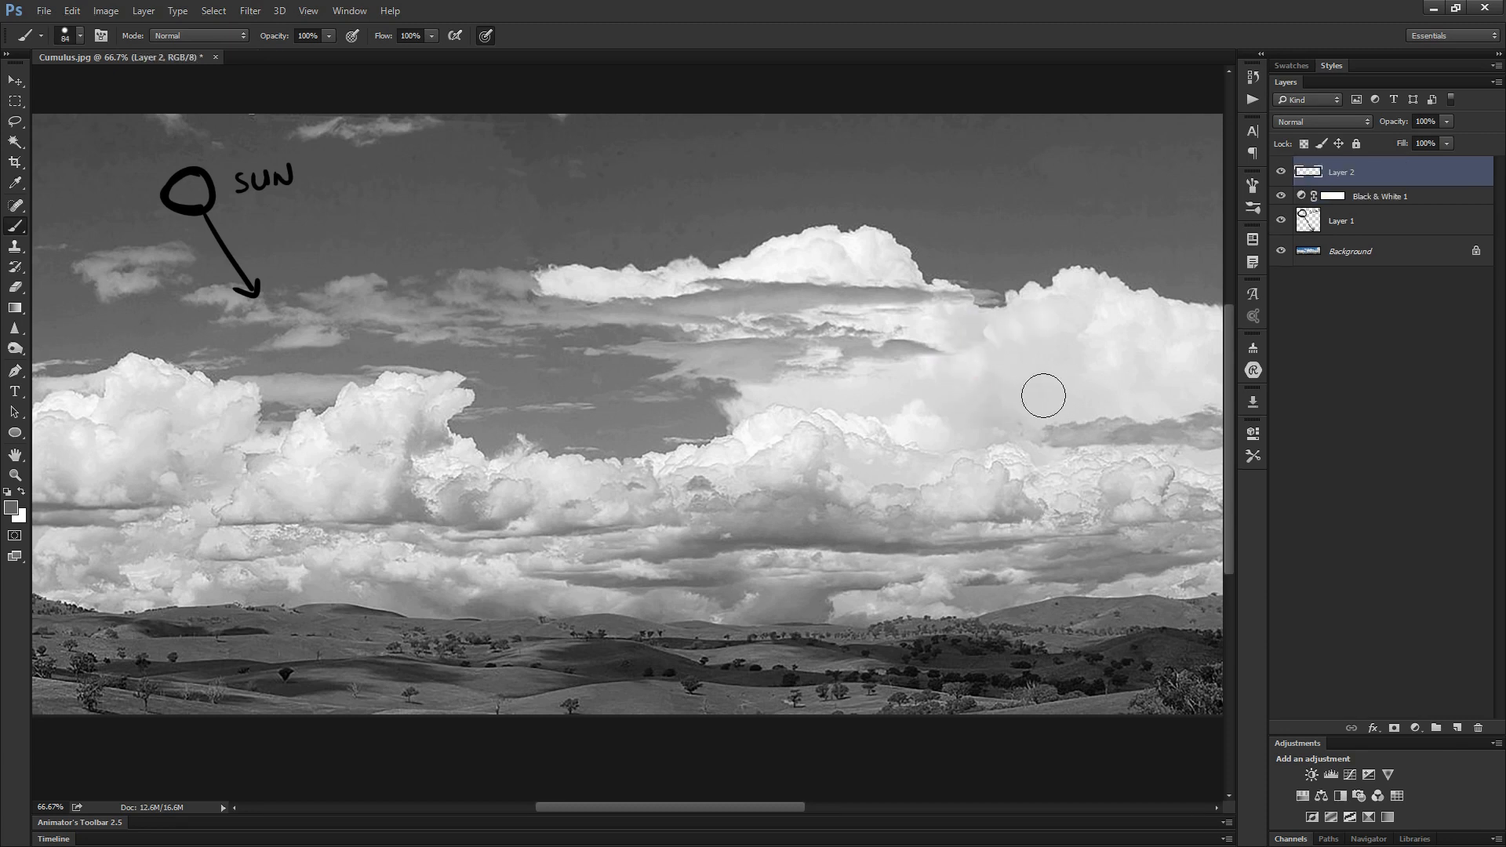
left_click(1040, 394)
left_click(811, 538, "alt")
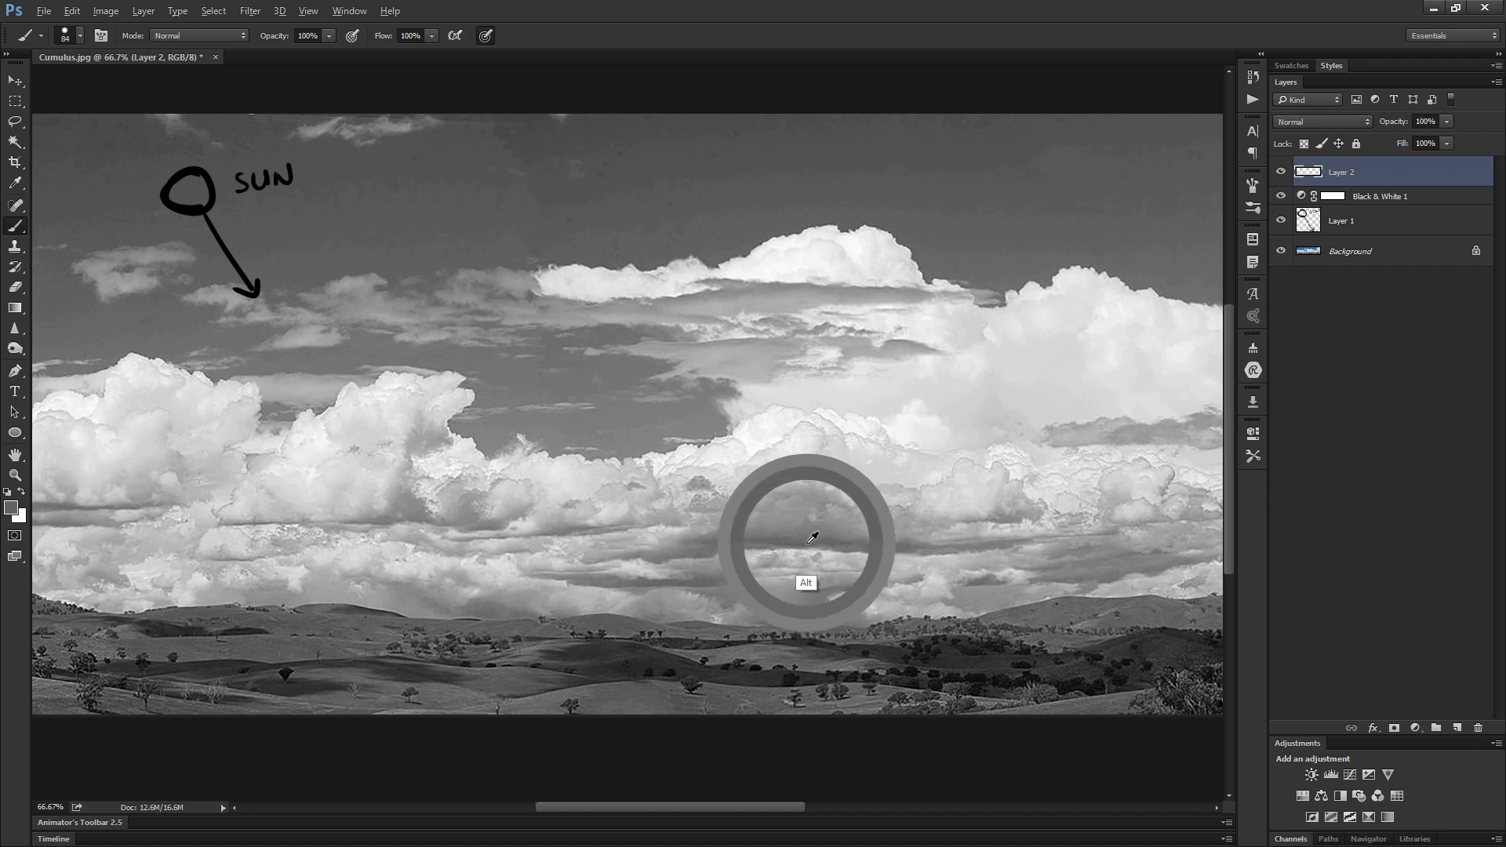
left_click(1017, 411)
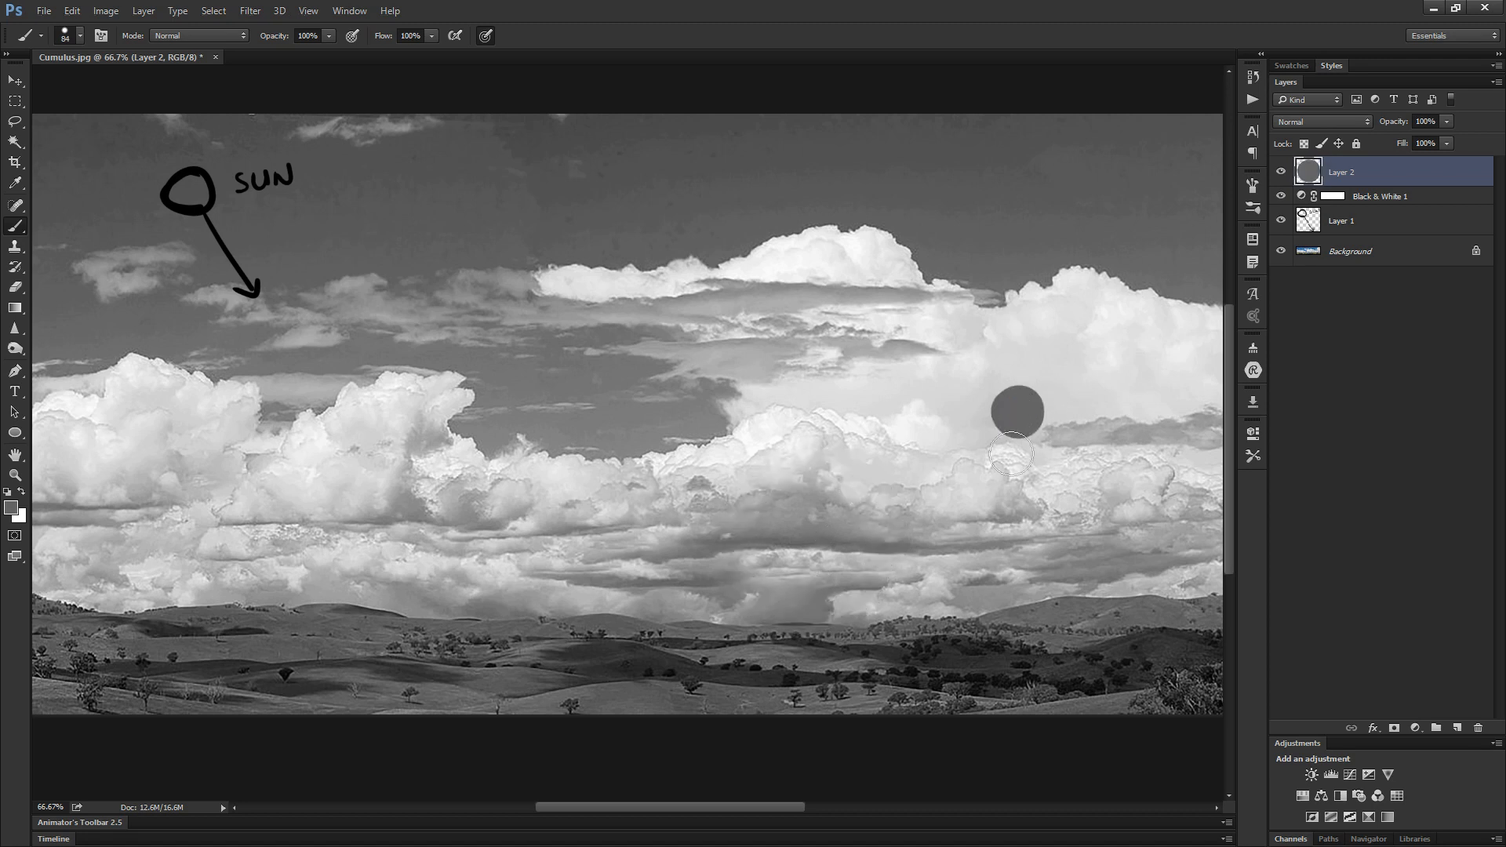
- Sample a mid grey from the cloud's shadow area and paint a round swatch just above the dark grey one
left_click(834, 525, "alt")
left_click(1016, 389)
key("ctrl+z")
left_click(1015, 380)
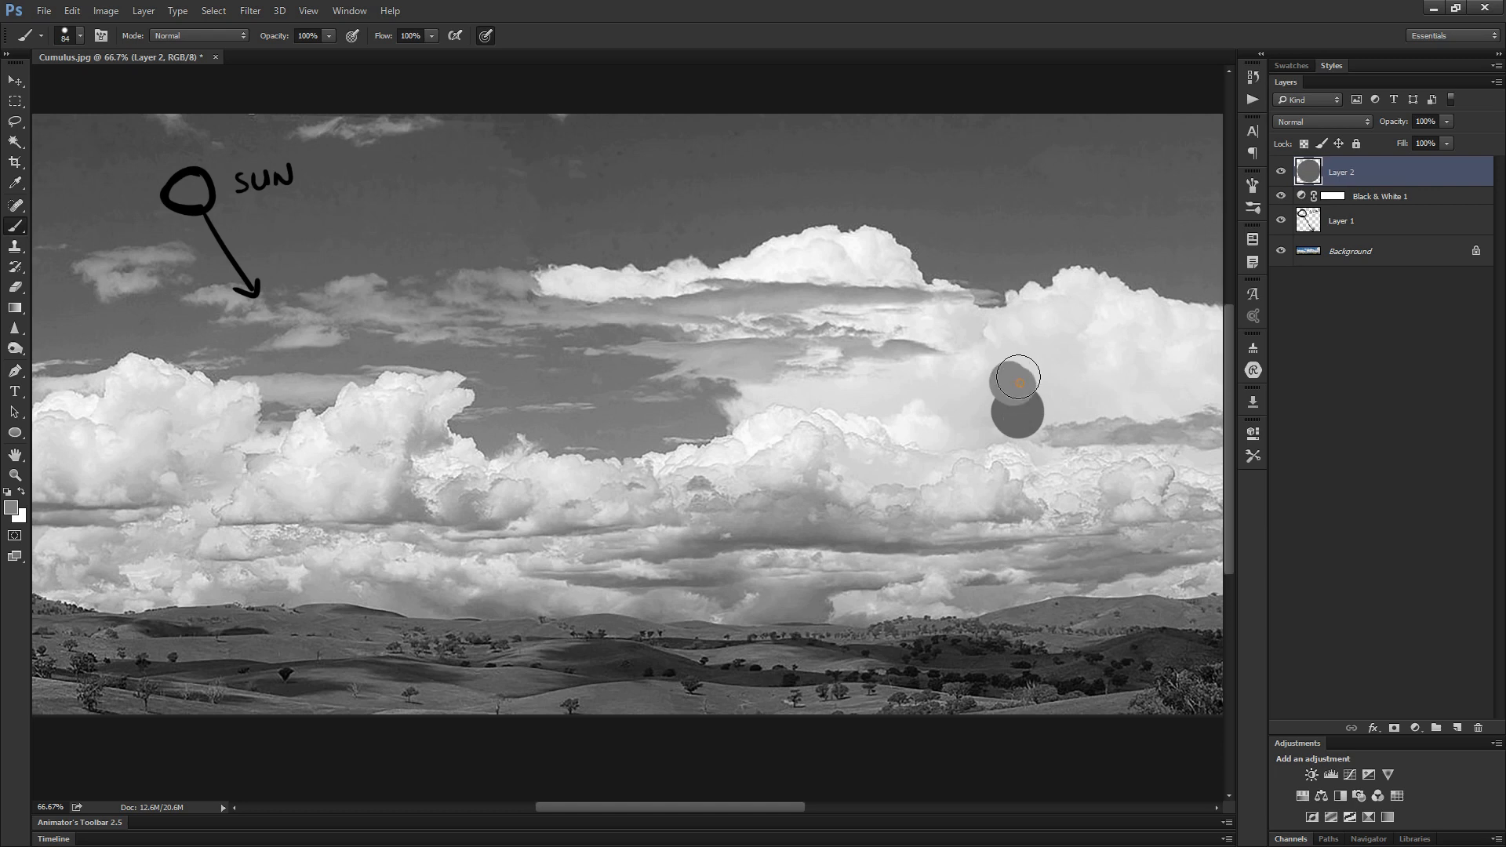
- Sample a light grey and a near-white from the lit clouds and stack both as round swatches above the others
left_click(856, 463, "alt")
left_click(1011, 350)
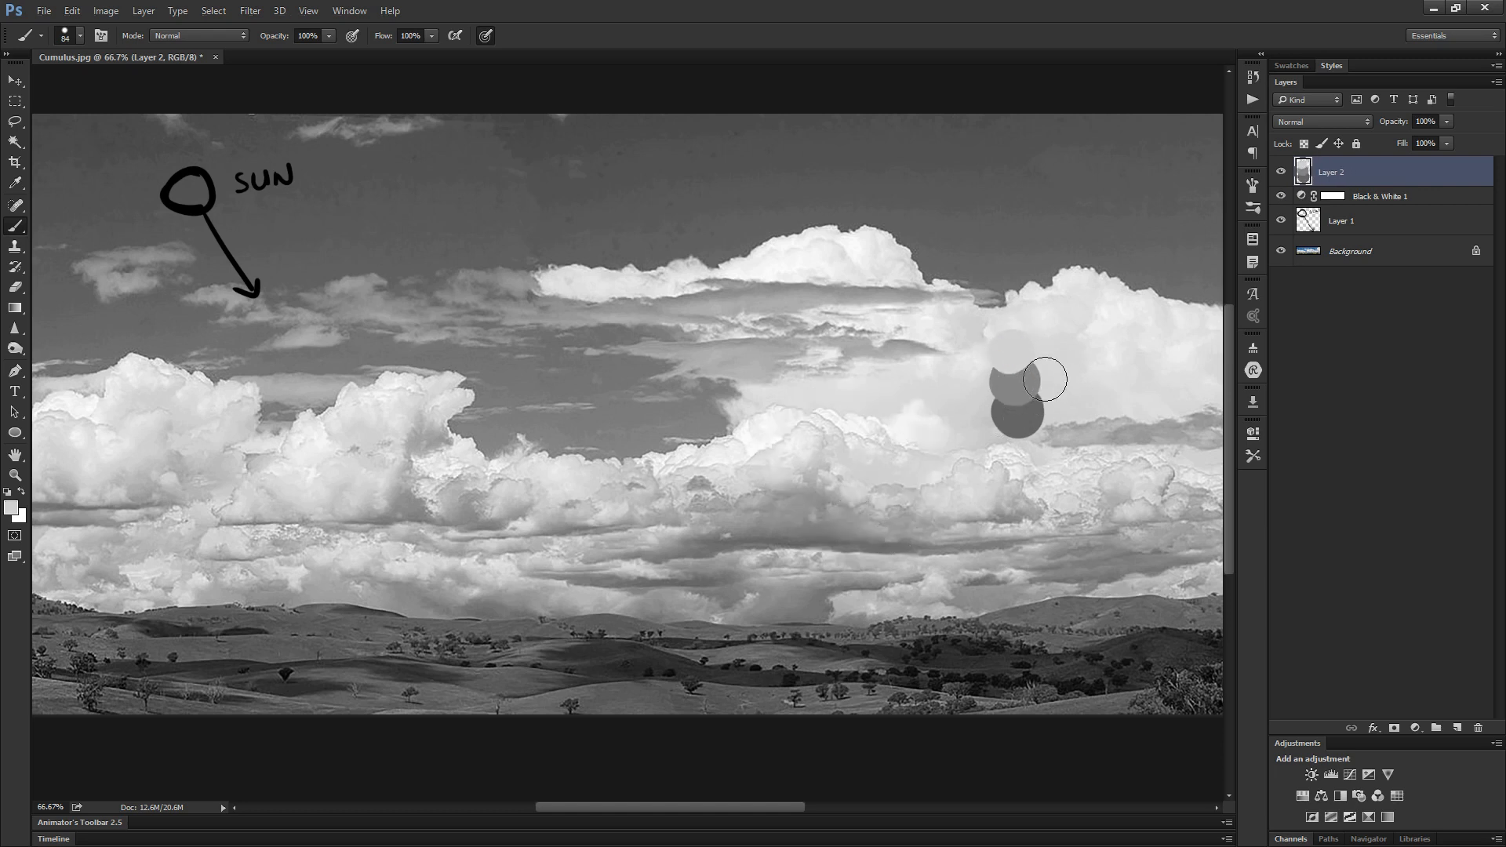
left_click(747, 434, "alt")
left_click(1007, 326)
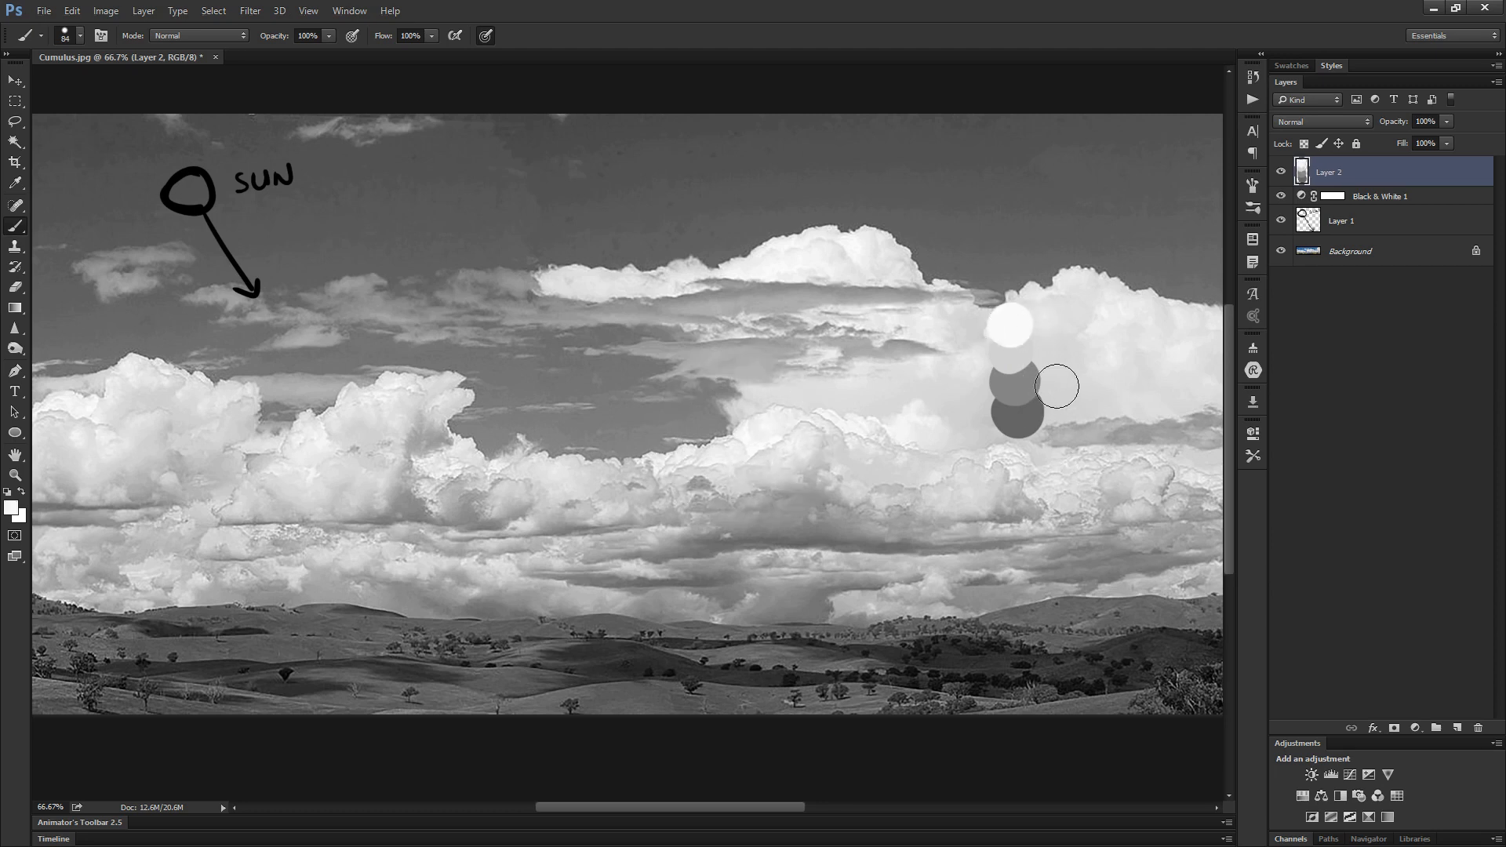
- Sample the near-white, light grey, mid grey and dark grey swatches in the color picker to compare their values
key("i")
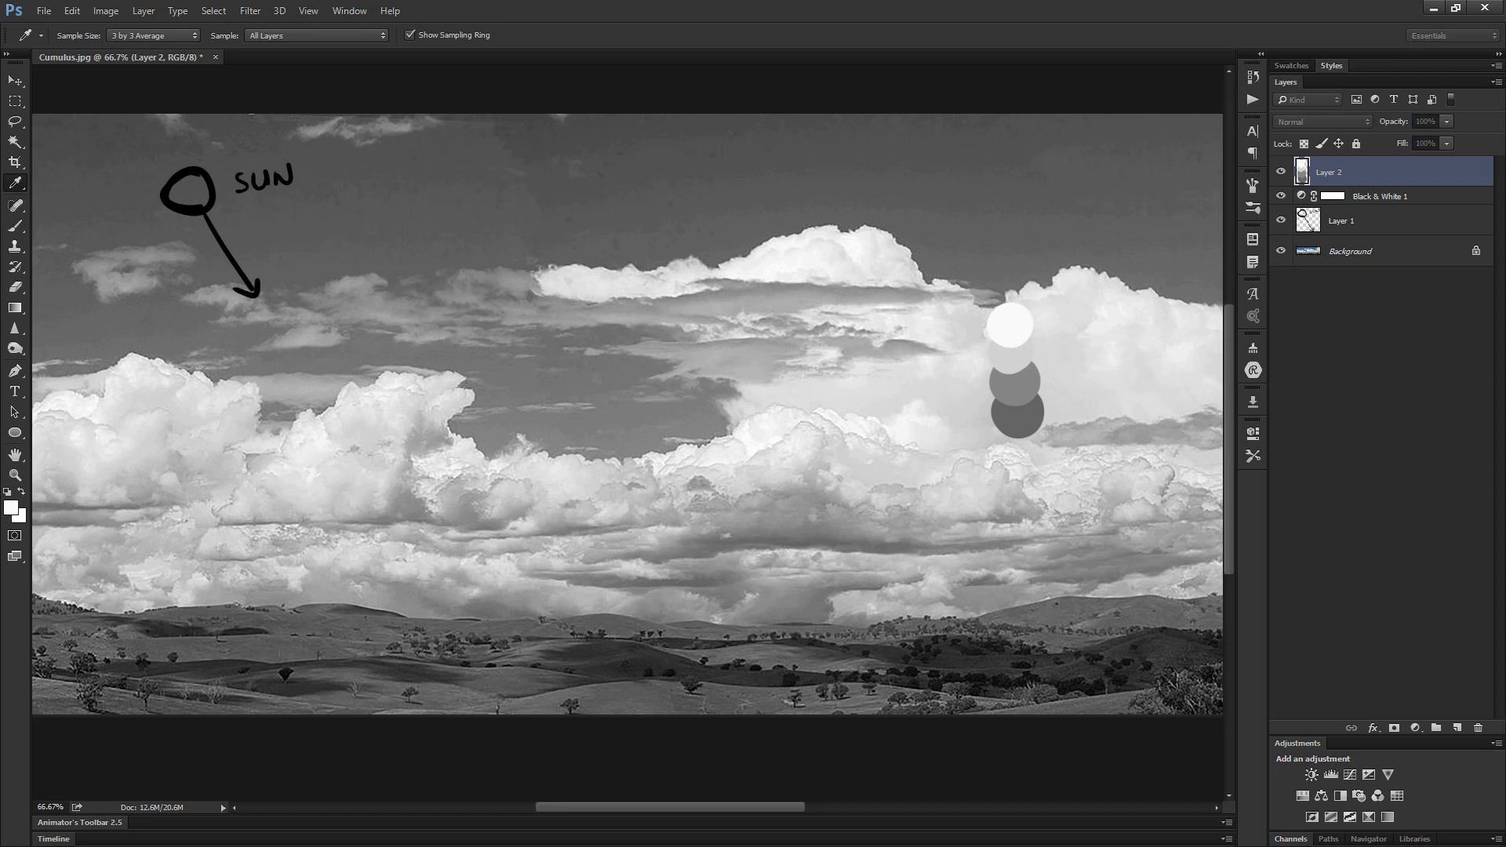
left_click_drag(1498, 541, 637, 275)
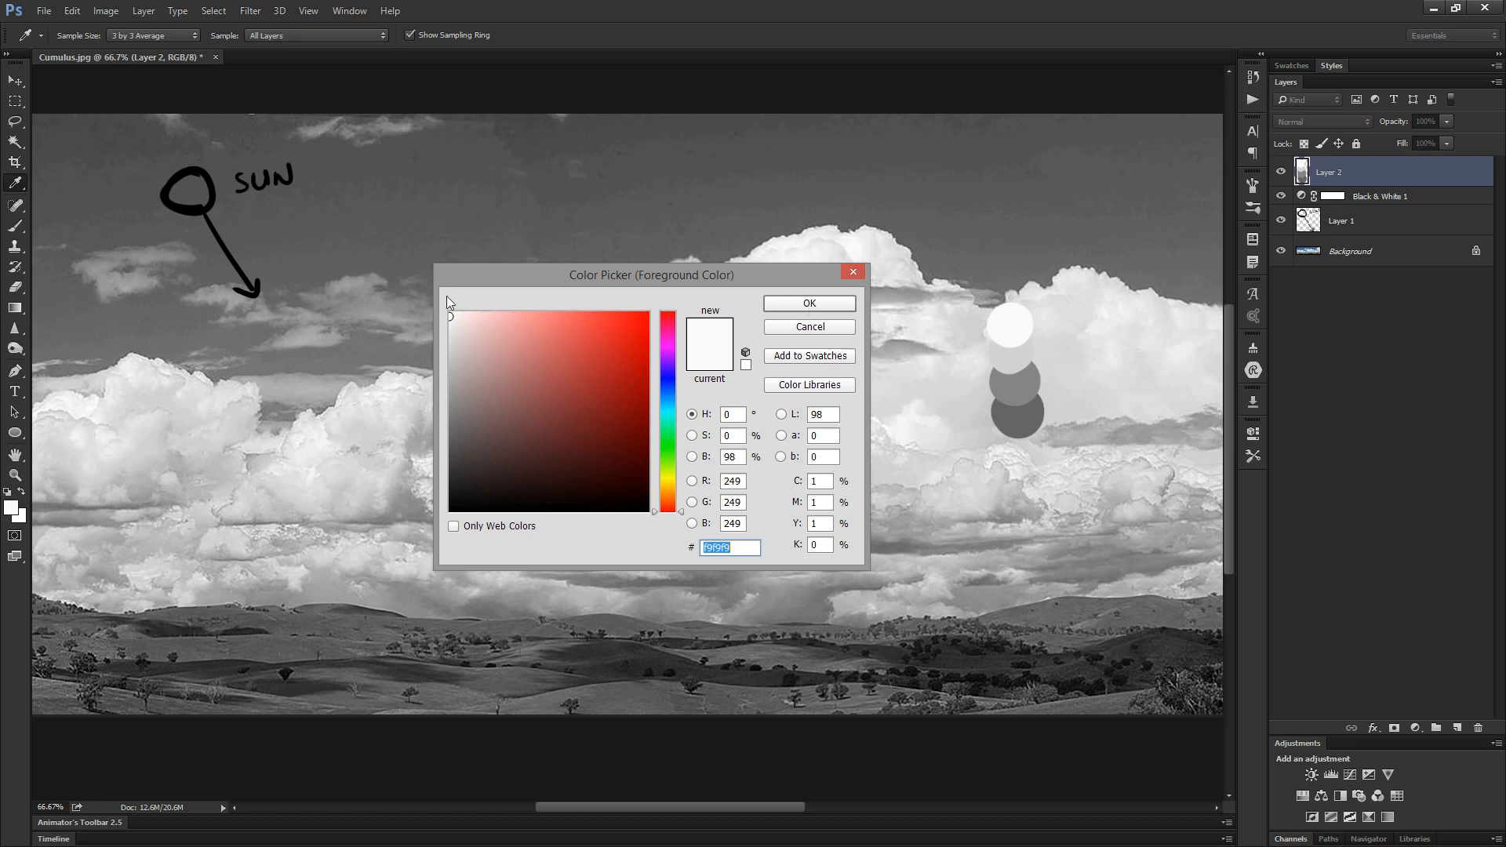
left_click(1017, 351)
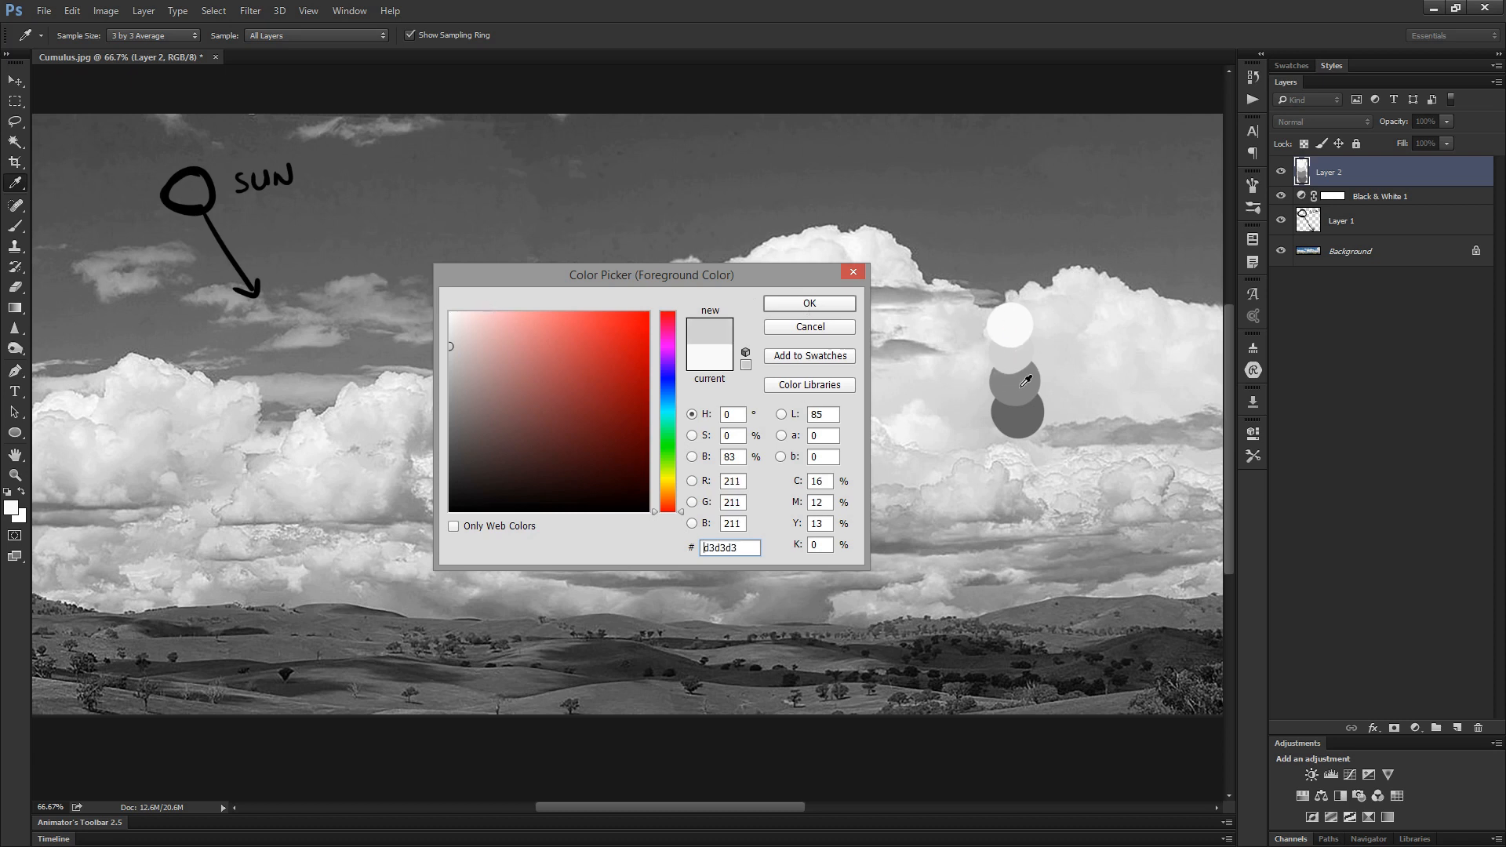
left_click(1025, 381)
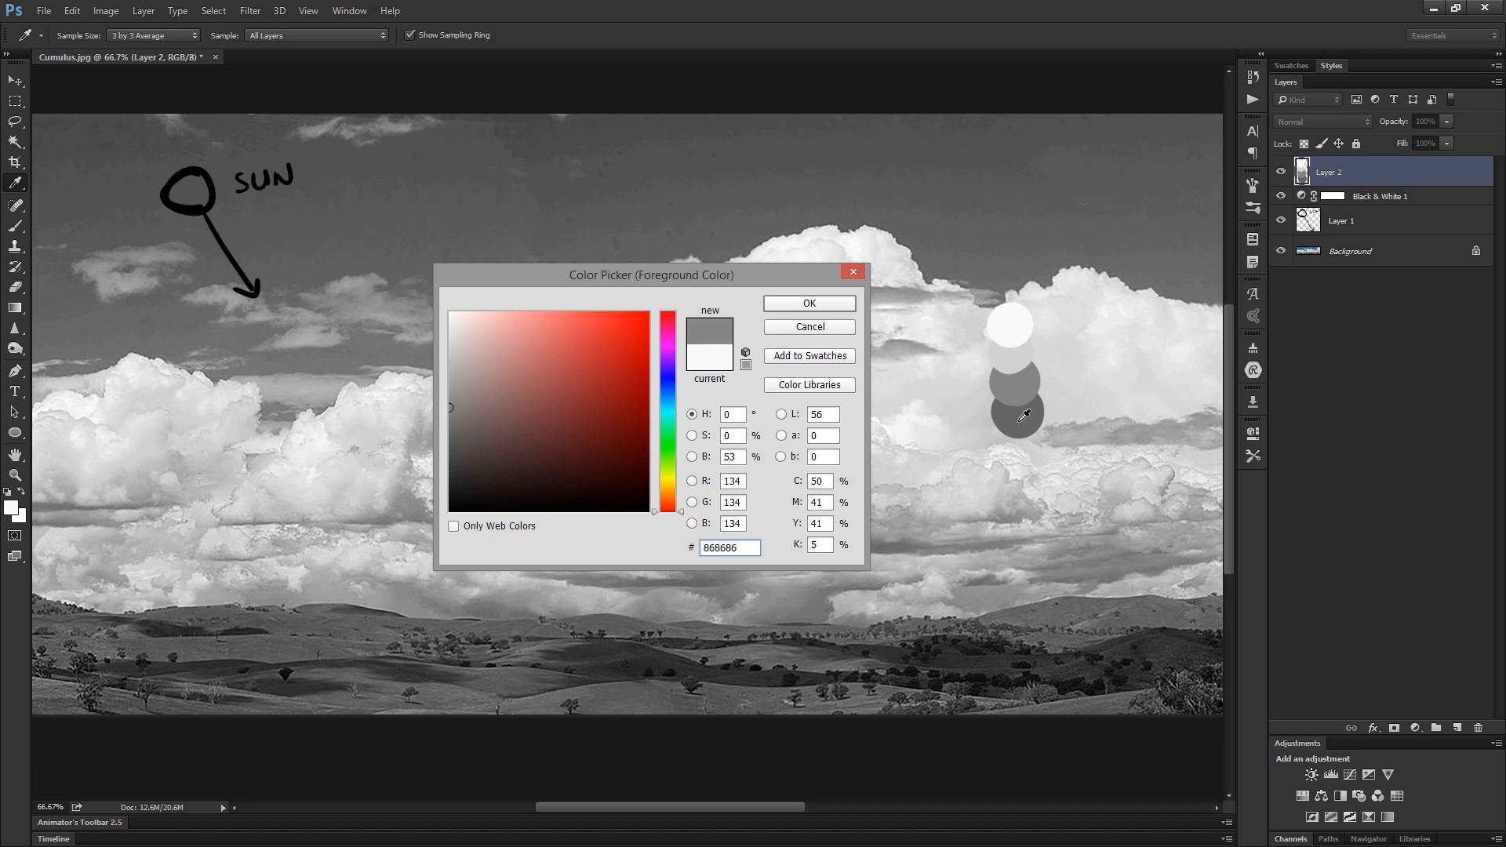
left_click(1024, 415)
left_click(1023, 396)
left_click(1021, 417)
left_click(1021, 361)
left_click(1016, 337)
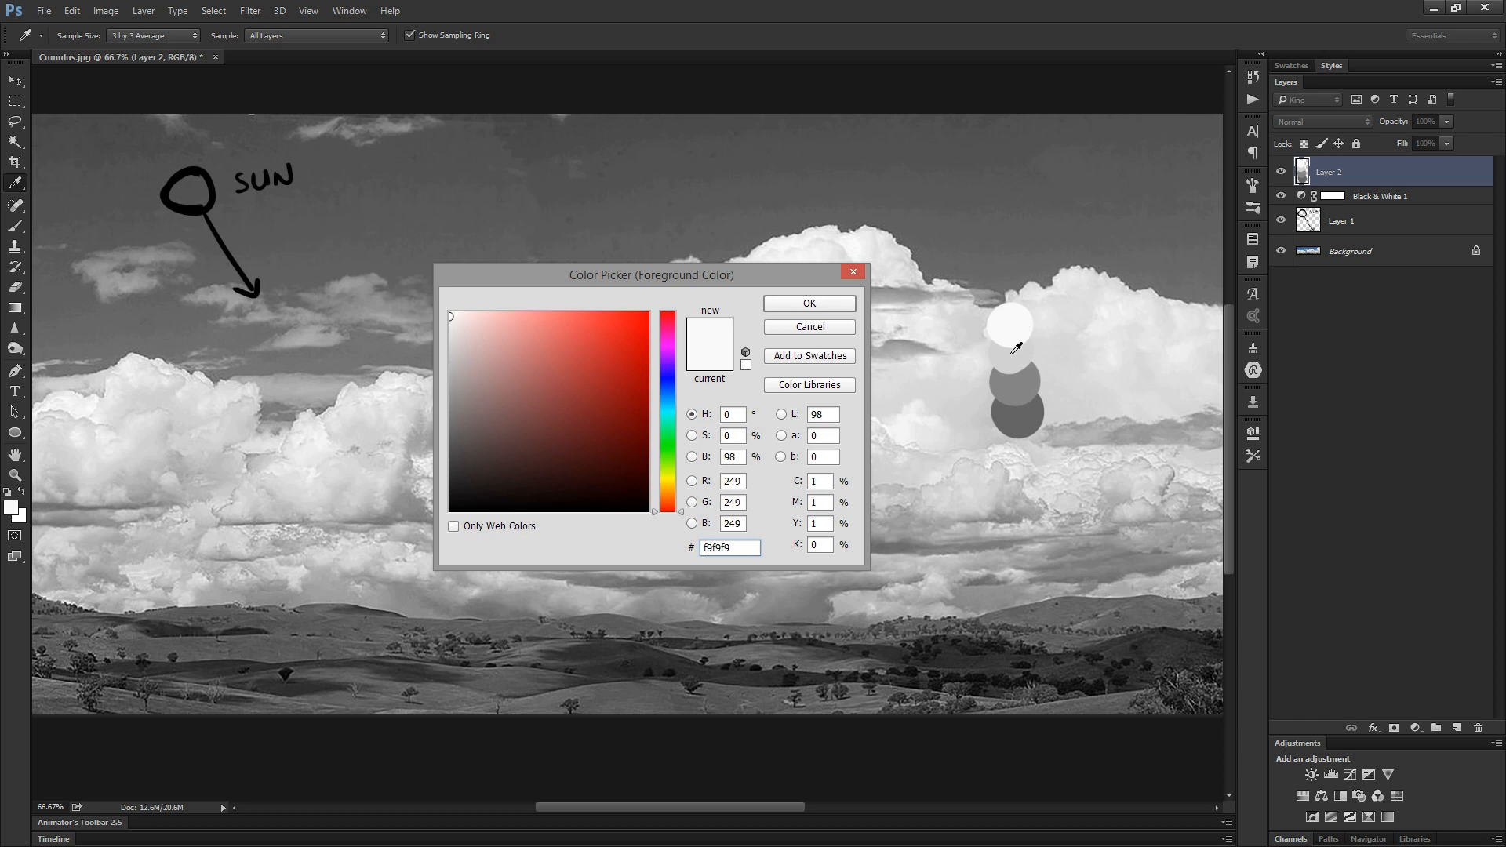
left_click(861, 276)
- Move the stack of value swatches off the bright cloud into the dark sky and sample its darkest grey with the Brush
left_click_drag(1047, 442, 938, 240)
key("v")
key("b")
left_click(930, 231, "alt")
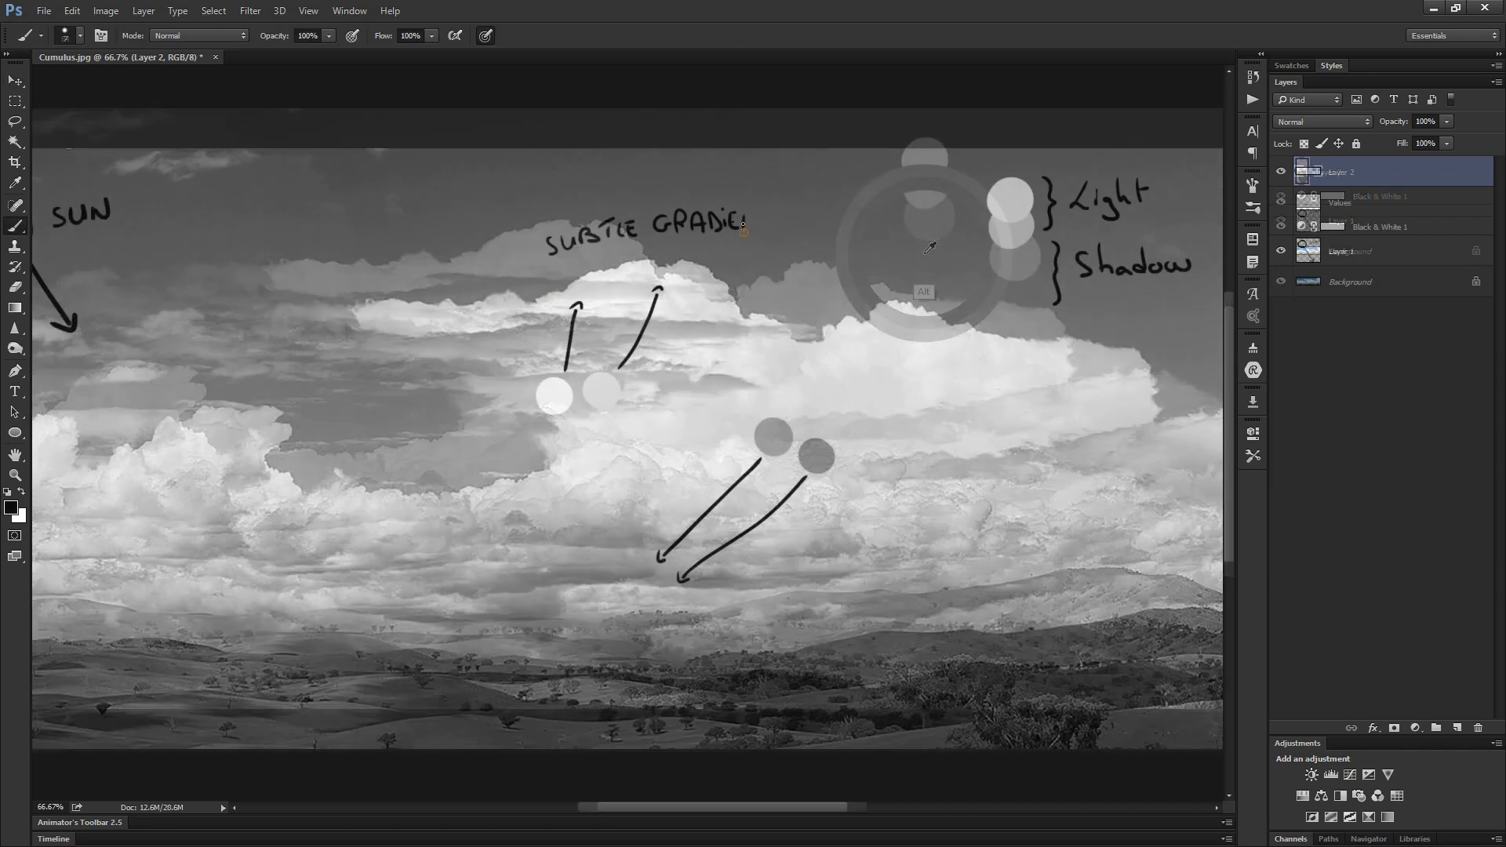
- Finish the black handwritten note "SUBTLE GRADIENTS" above the bright central cloud top
left_click_drag(757, 229, 761, 214)
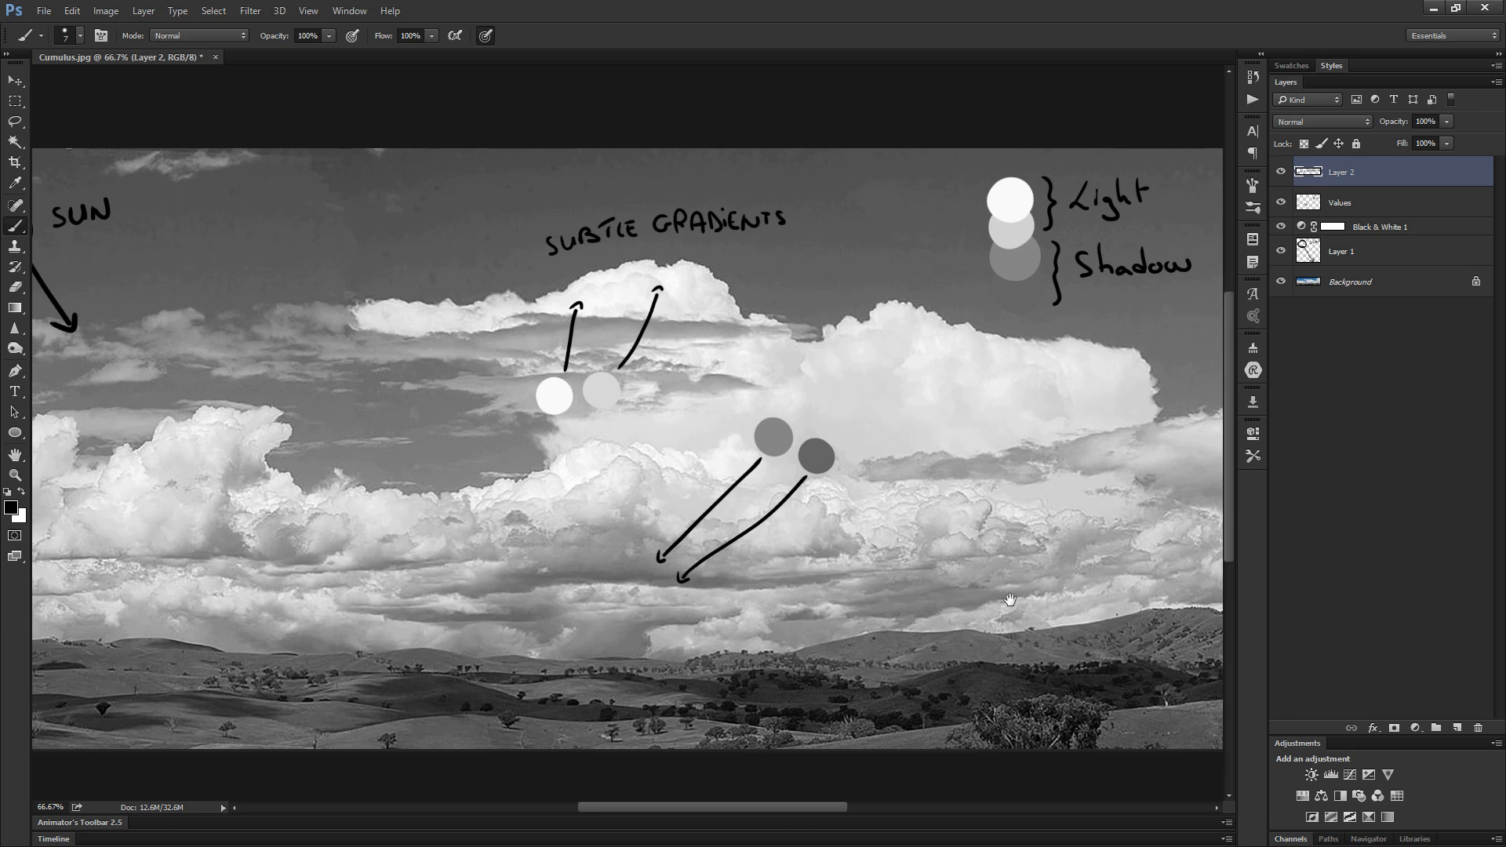
left_click_drag(1009, 600, 775, 576)
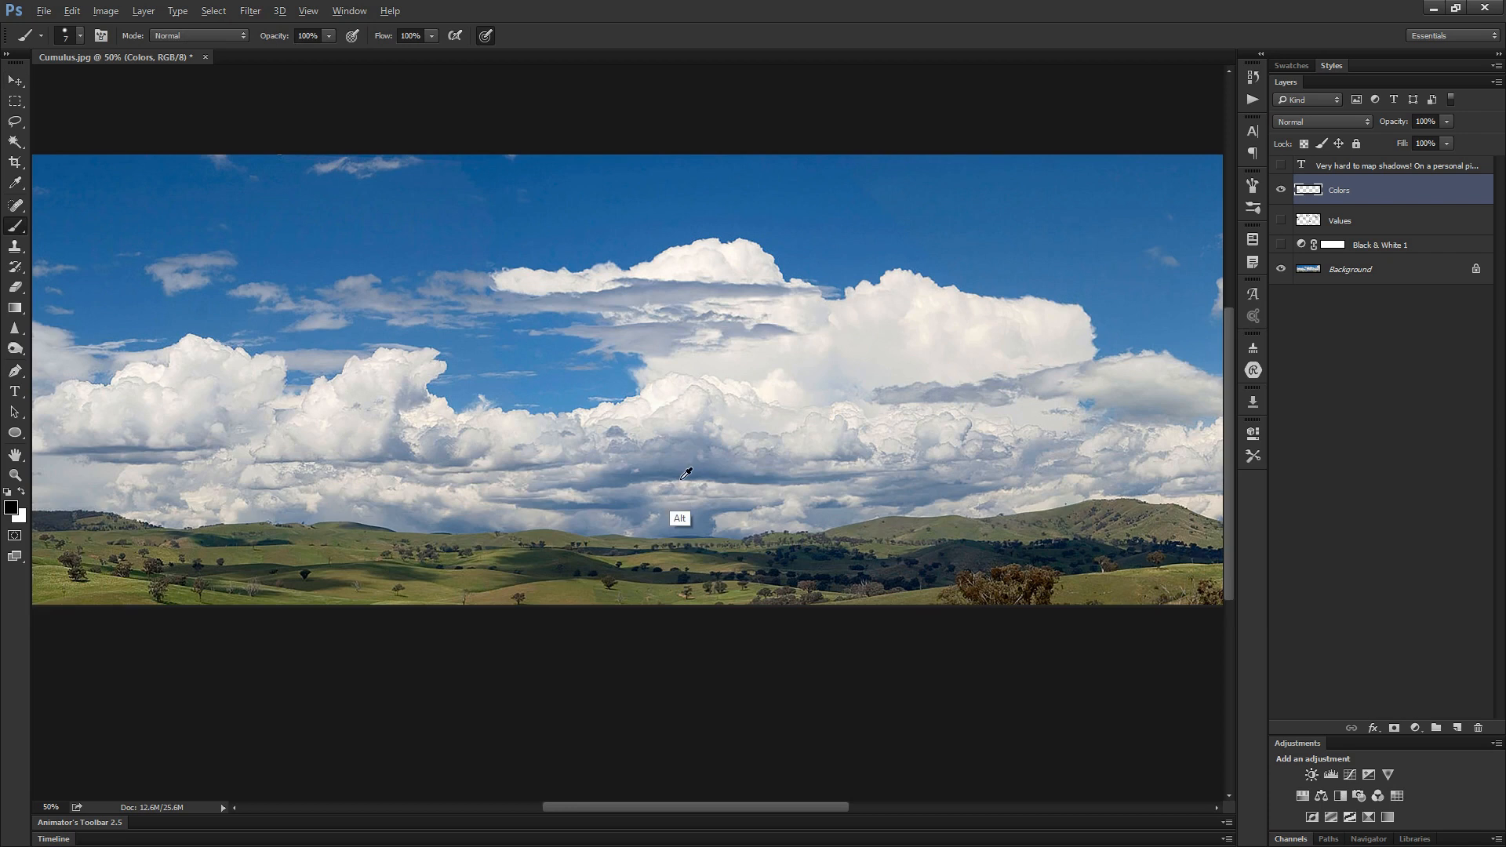
left_click(682, 505)
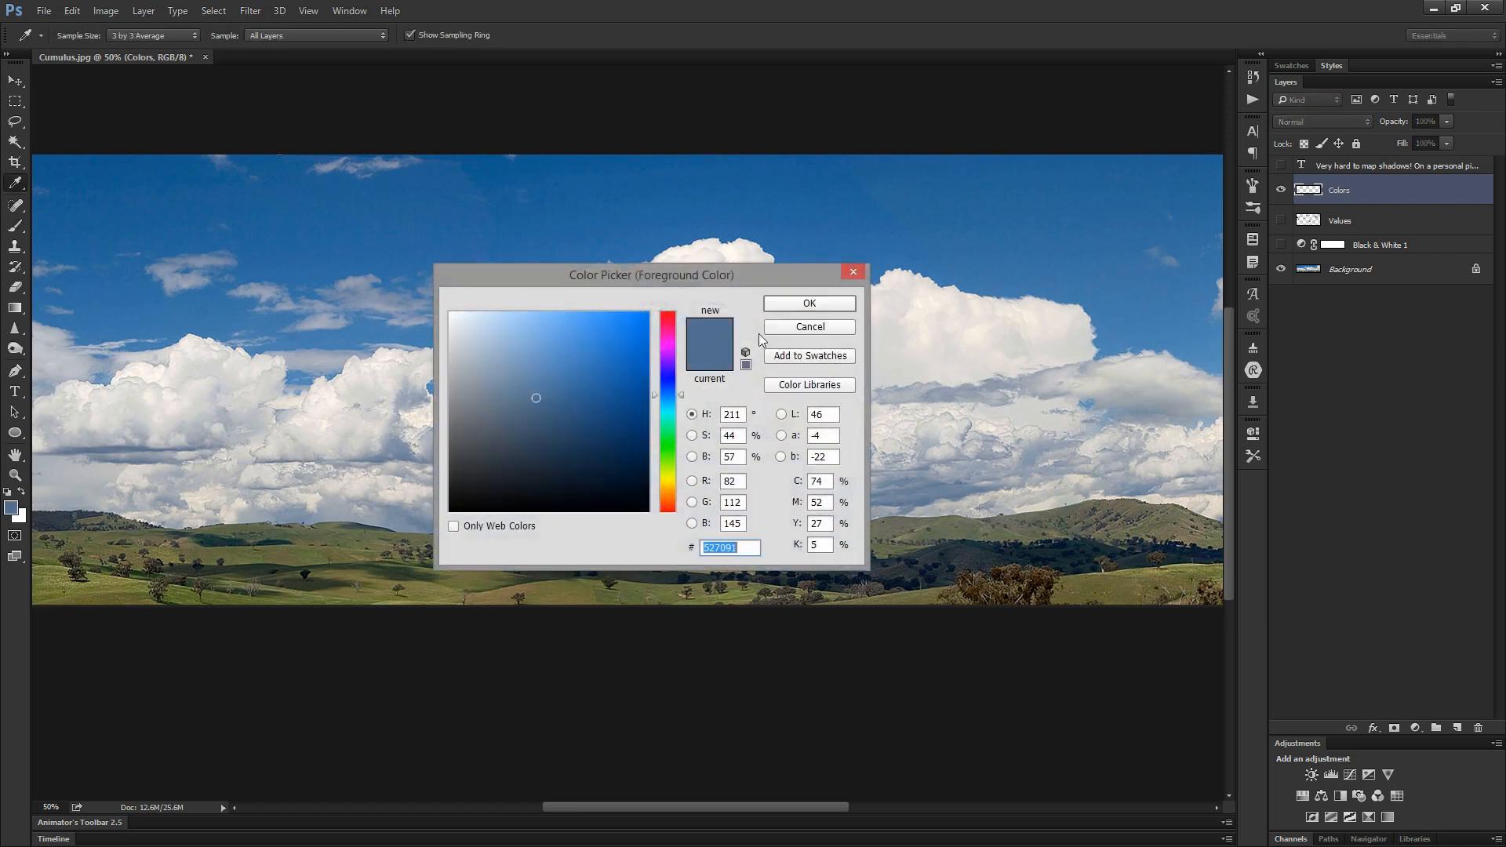
- Sample the dark cloud shadow and the upper sky in the color picker to compare their hue and saturation
left_click_drag(710, 286, 403, 291)
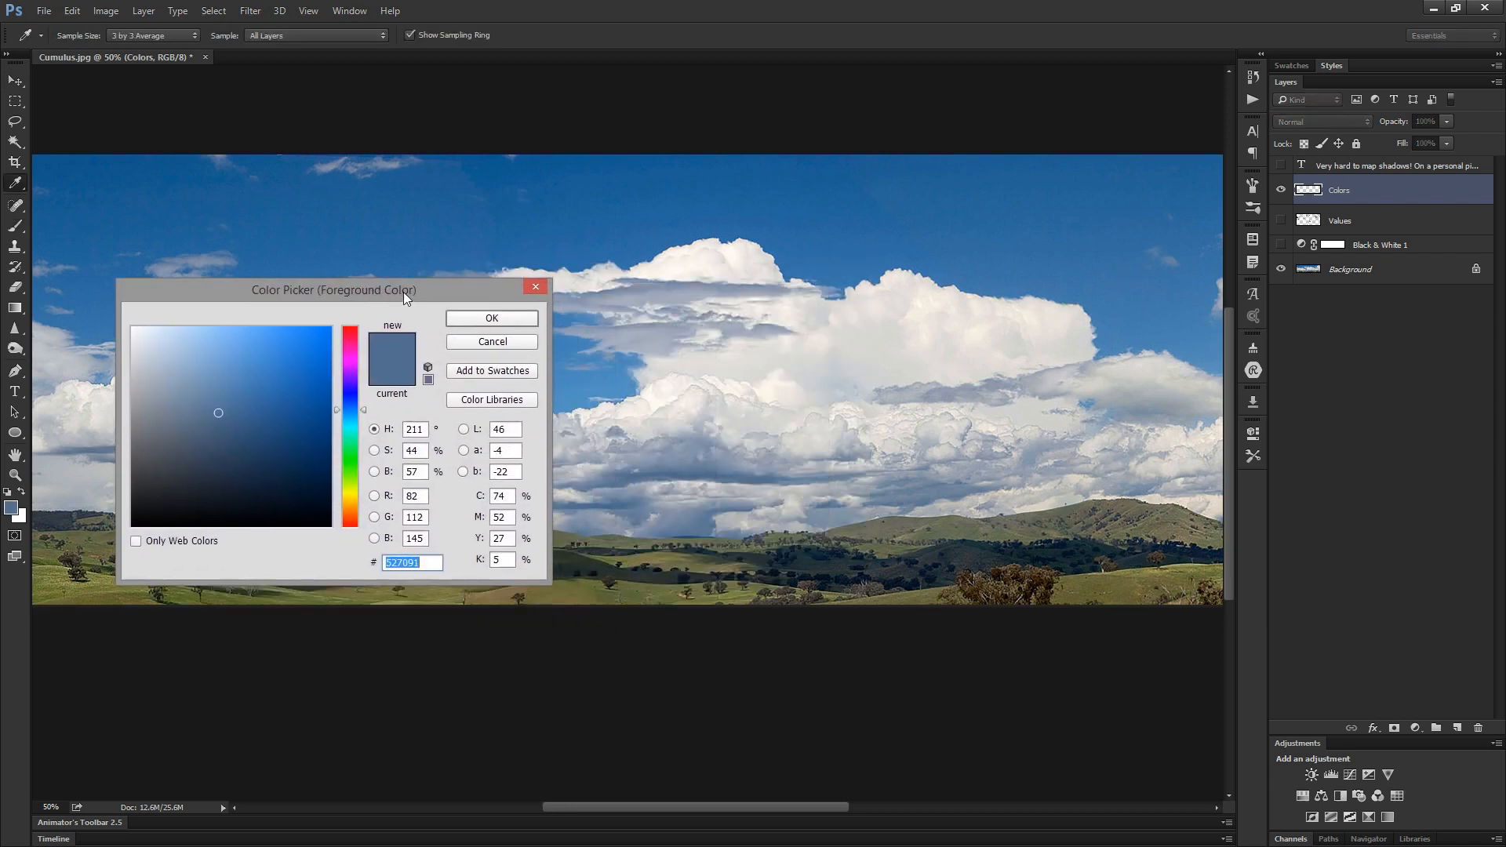
left_click(693, 468)
left_click(845, 186)
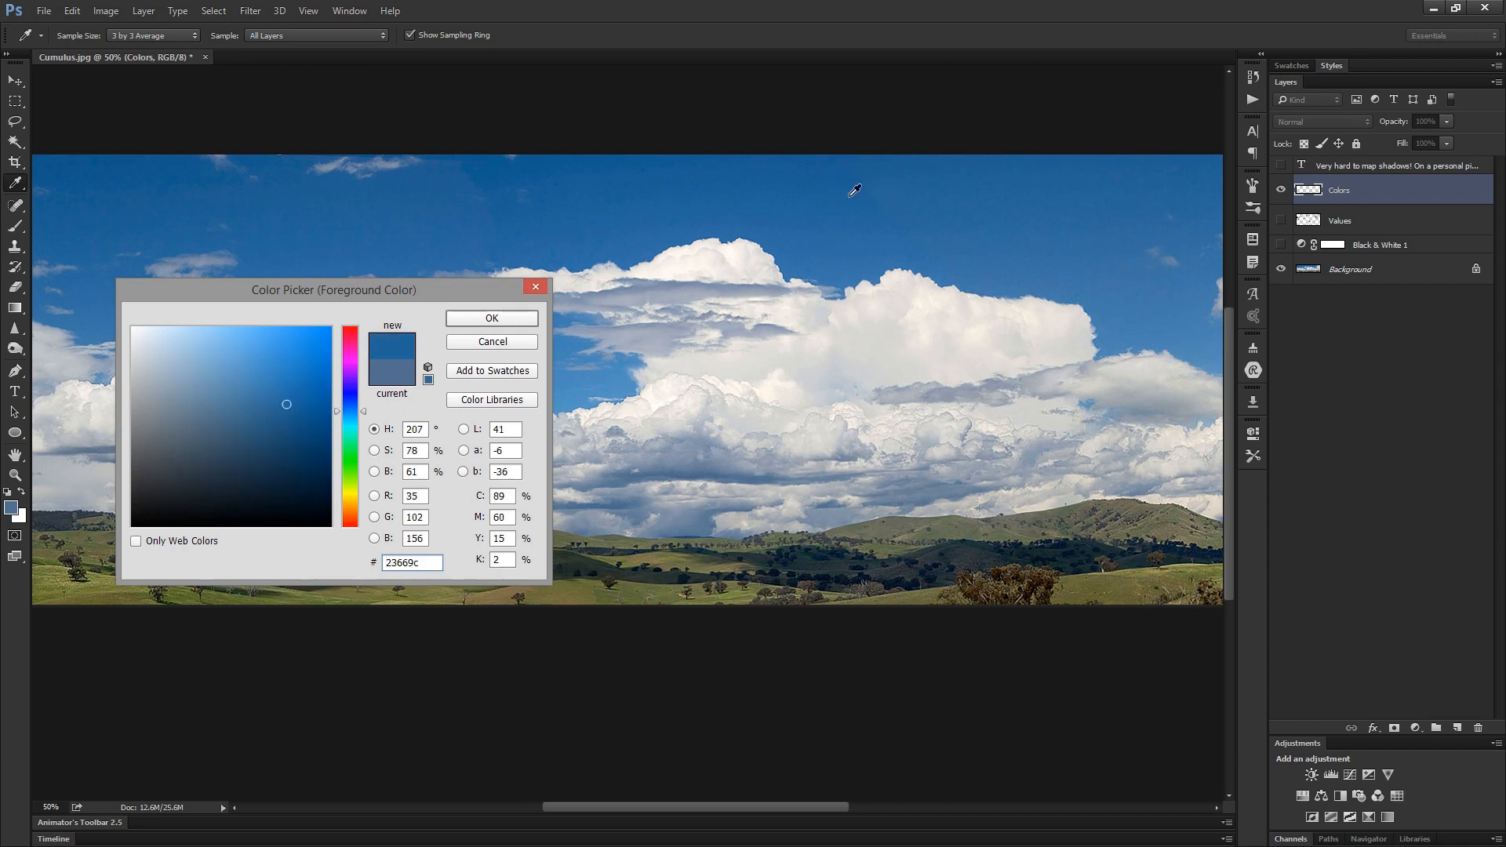
left_click(725, 474)
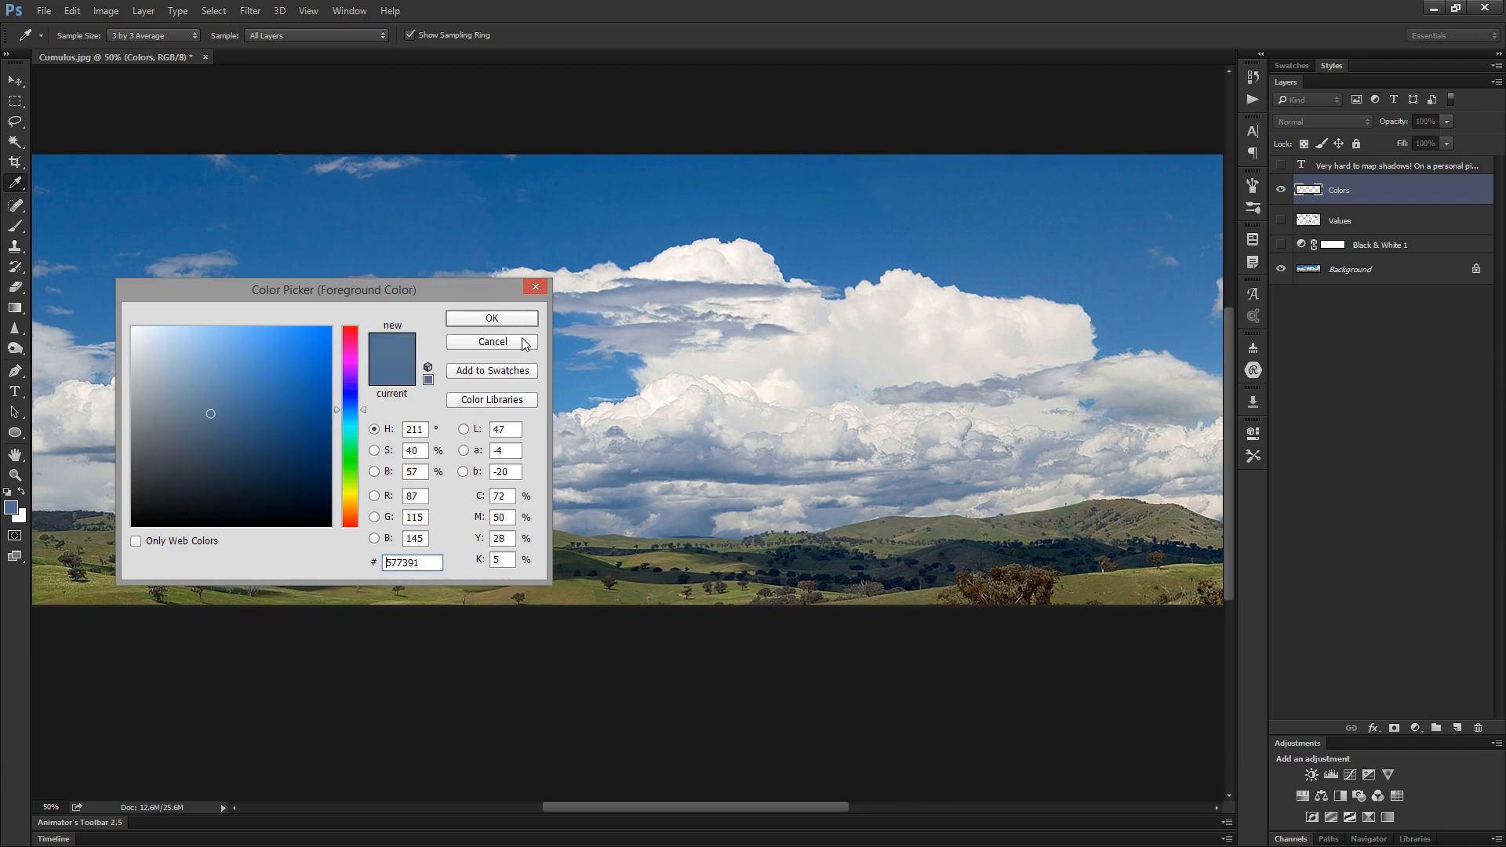
left_click(526, 321)
- Paint round swatches of the cloud-shadow blue and the sky blue side by side over the bright cloud on the Colors layer
key("b")
left_click(696, 473, "alt")
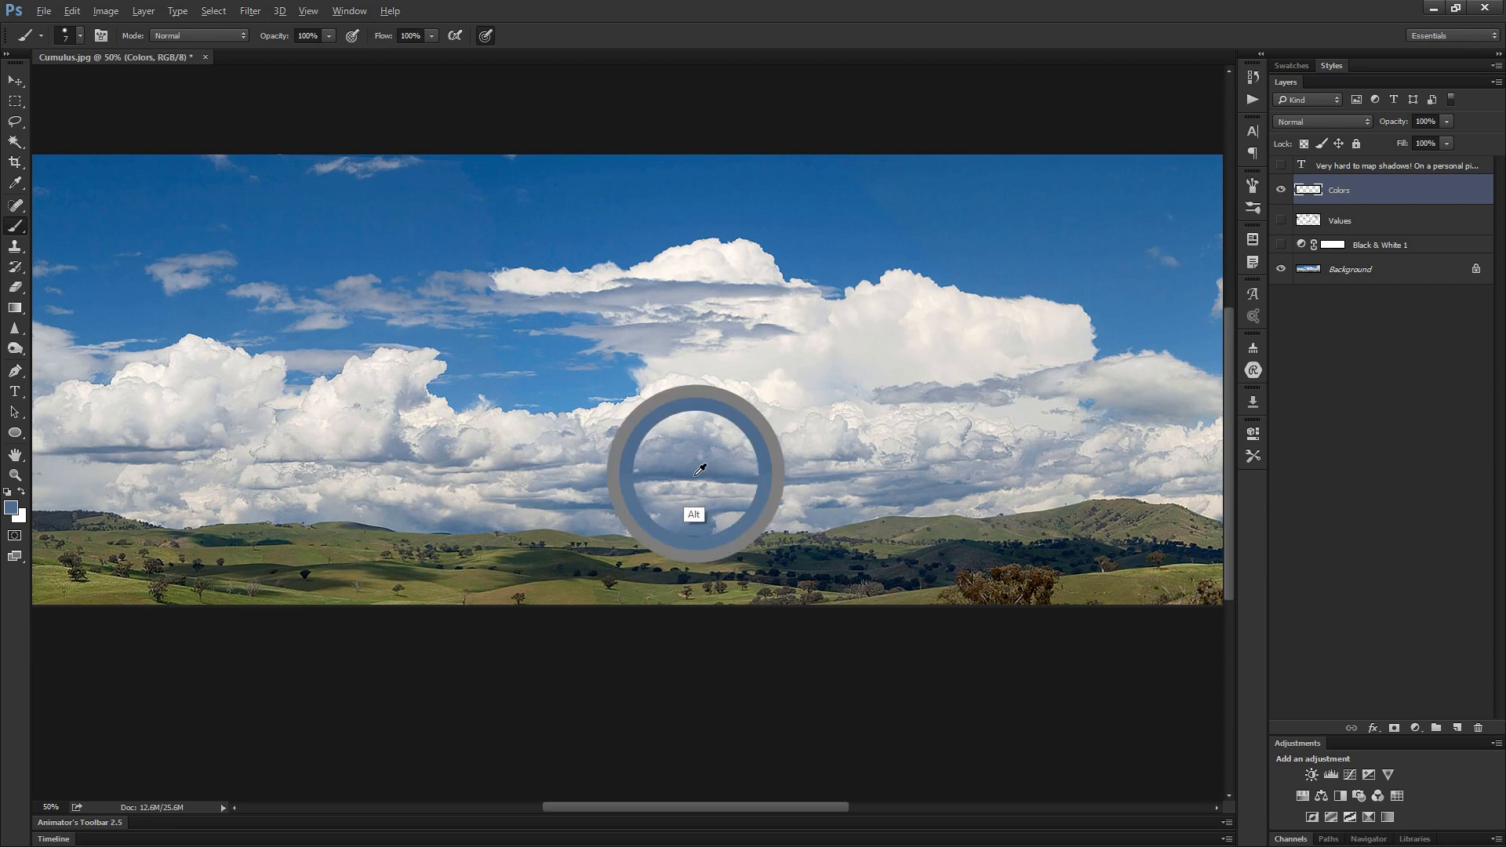
left_click_drag(777, 225, 804, 259)
left_click(795, 383)
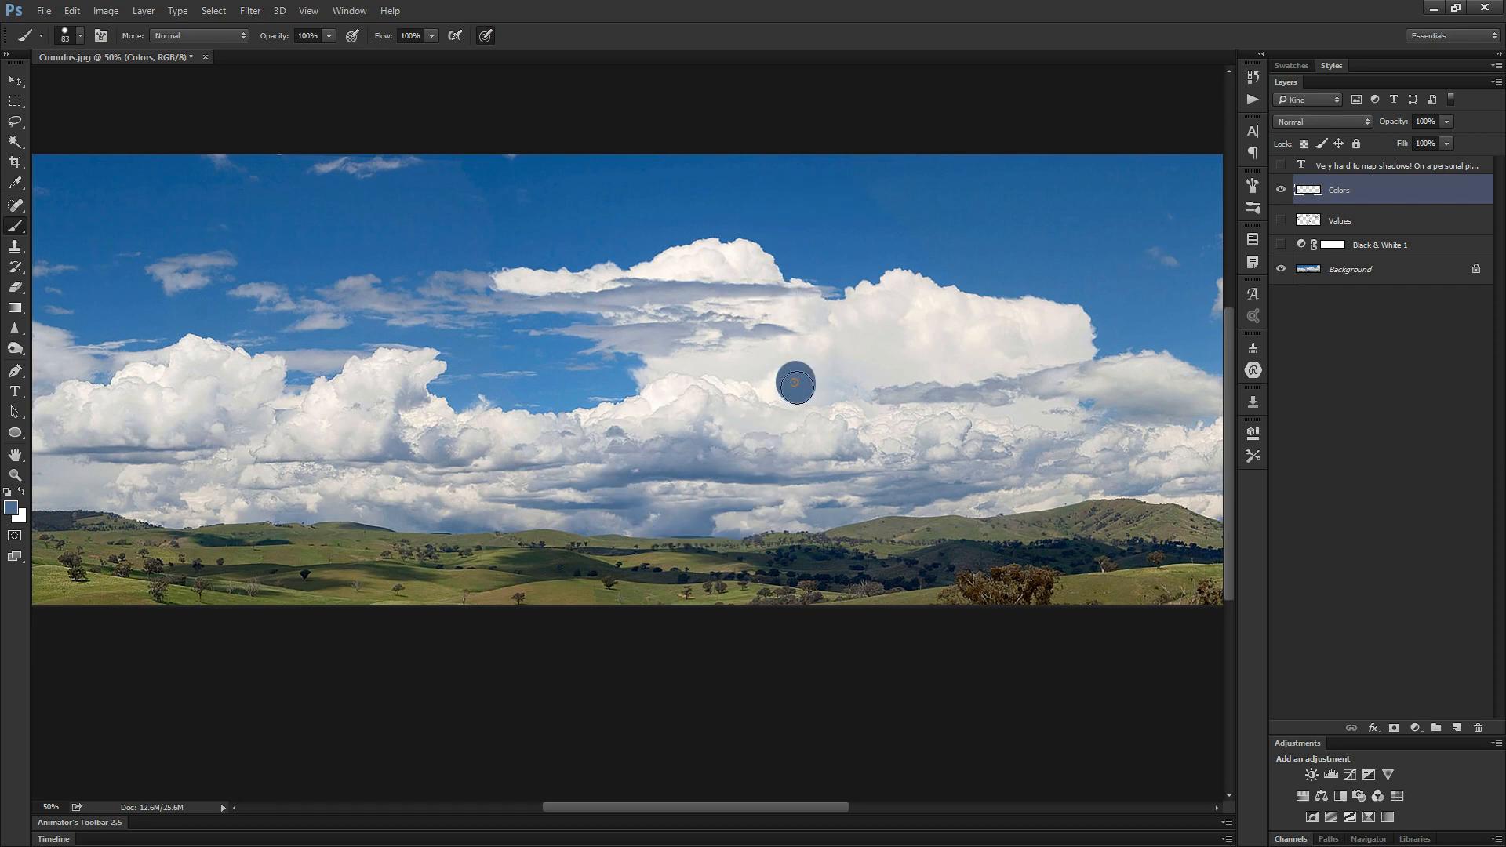
left_click(967, 219, "alt")
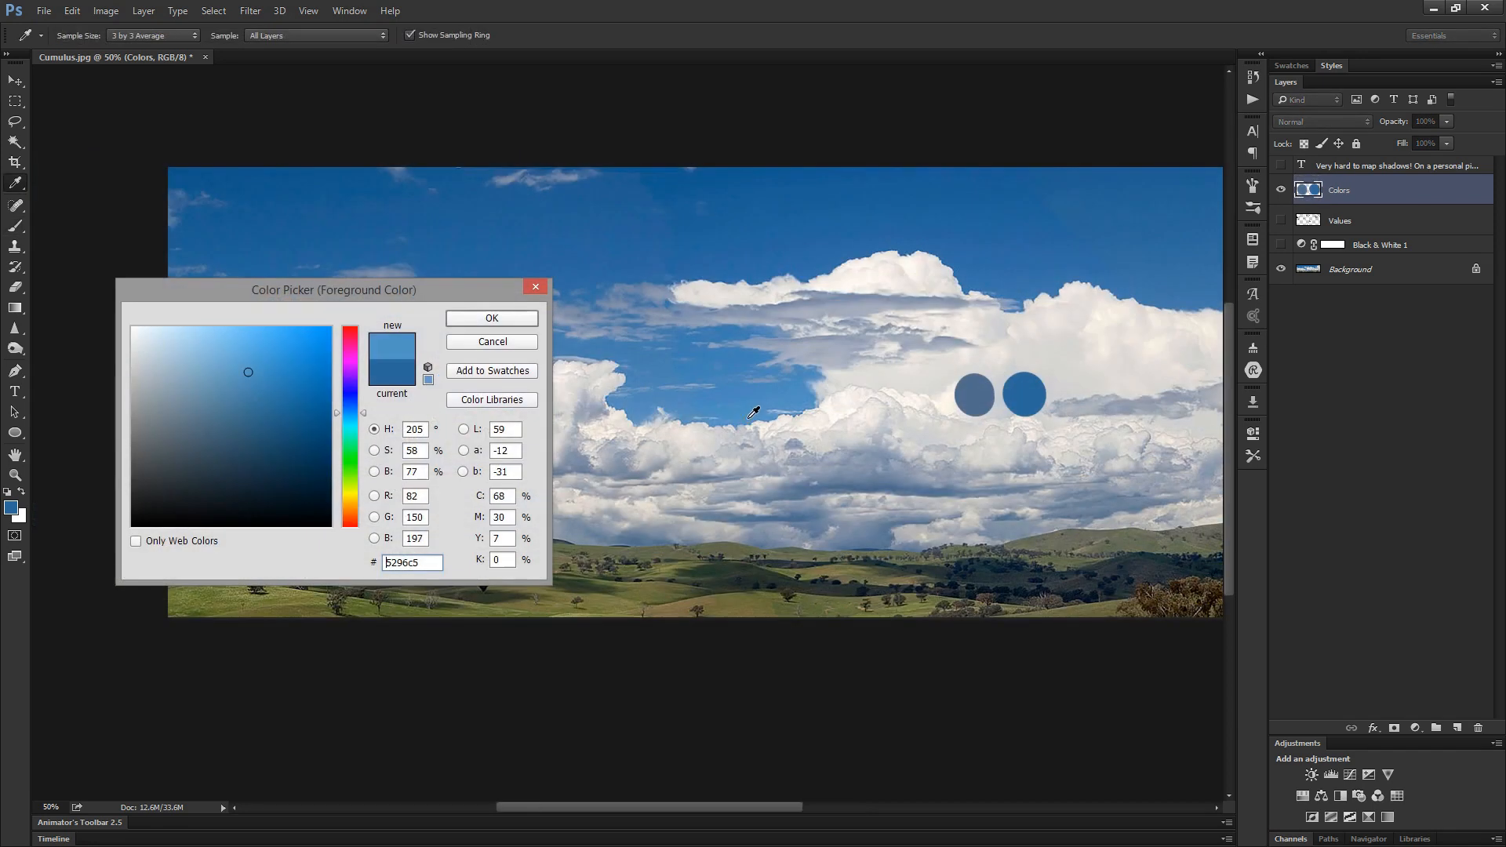
- Sample the sky from the low gap between the clouds up to the upper sky to examine its gradient
left_click(751, 412)
left_click_drag(754, 245, 748, 202)
left_click_drag(743, 410, 745, 236)
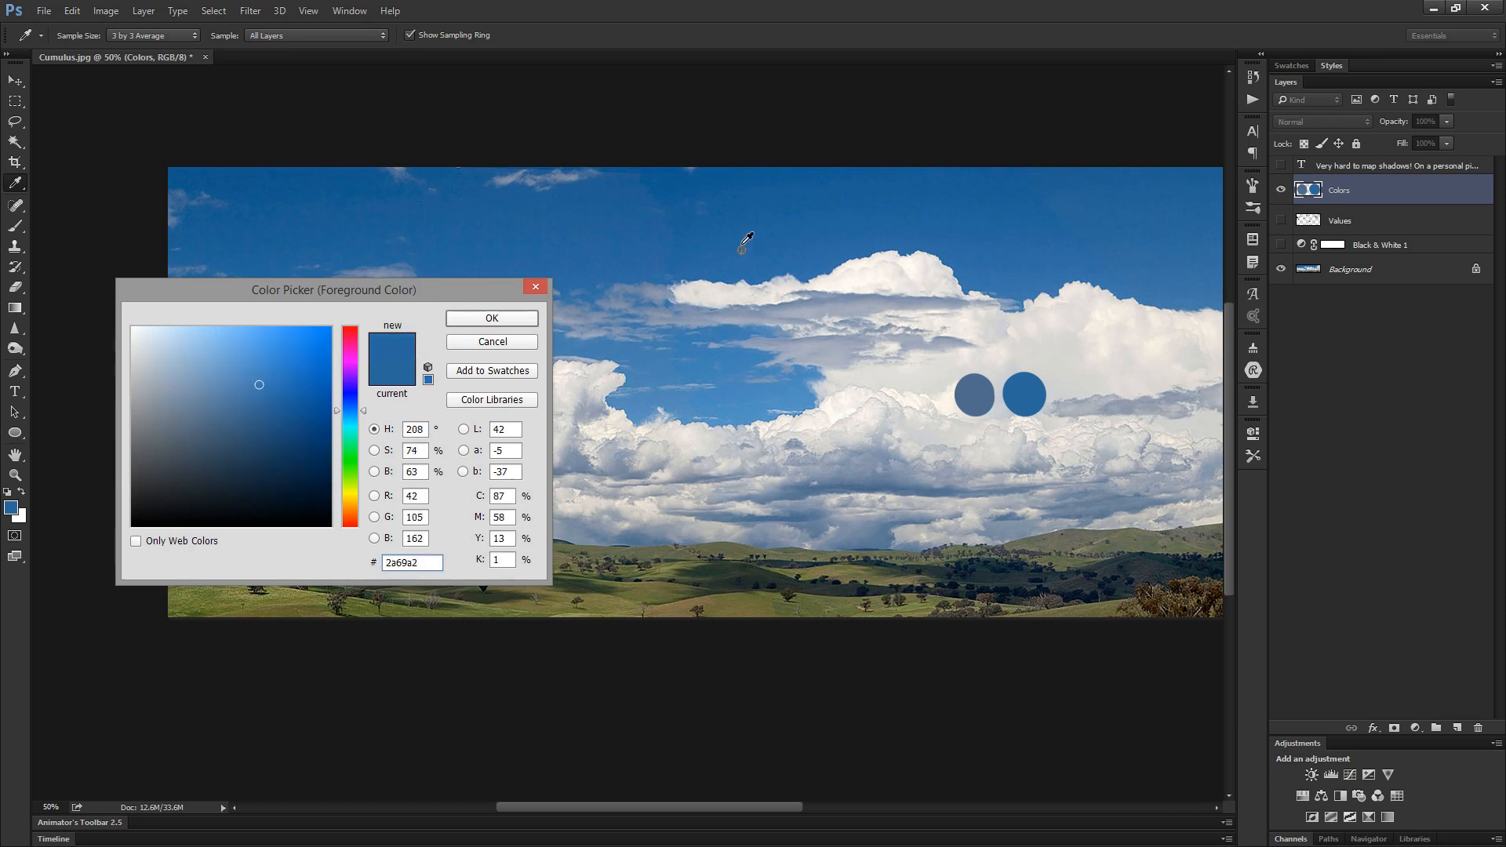
left_click_drag(745, 236, 748, 202)
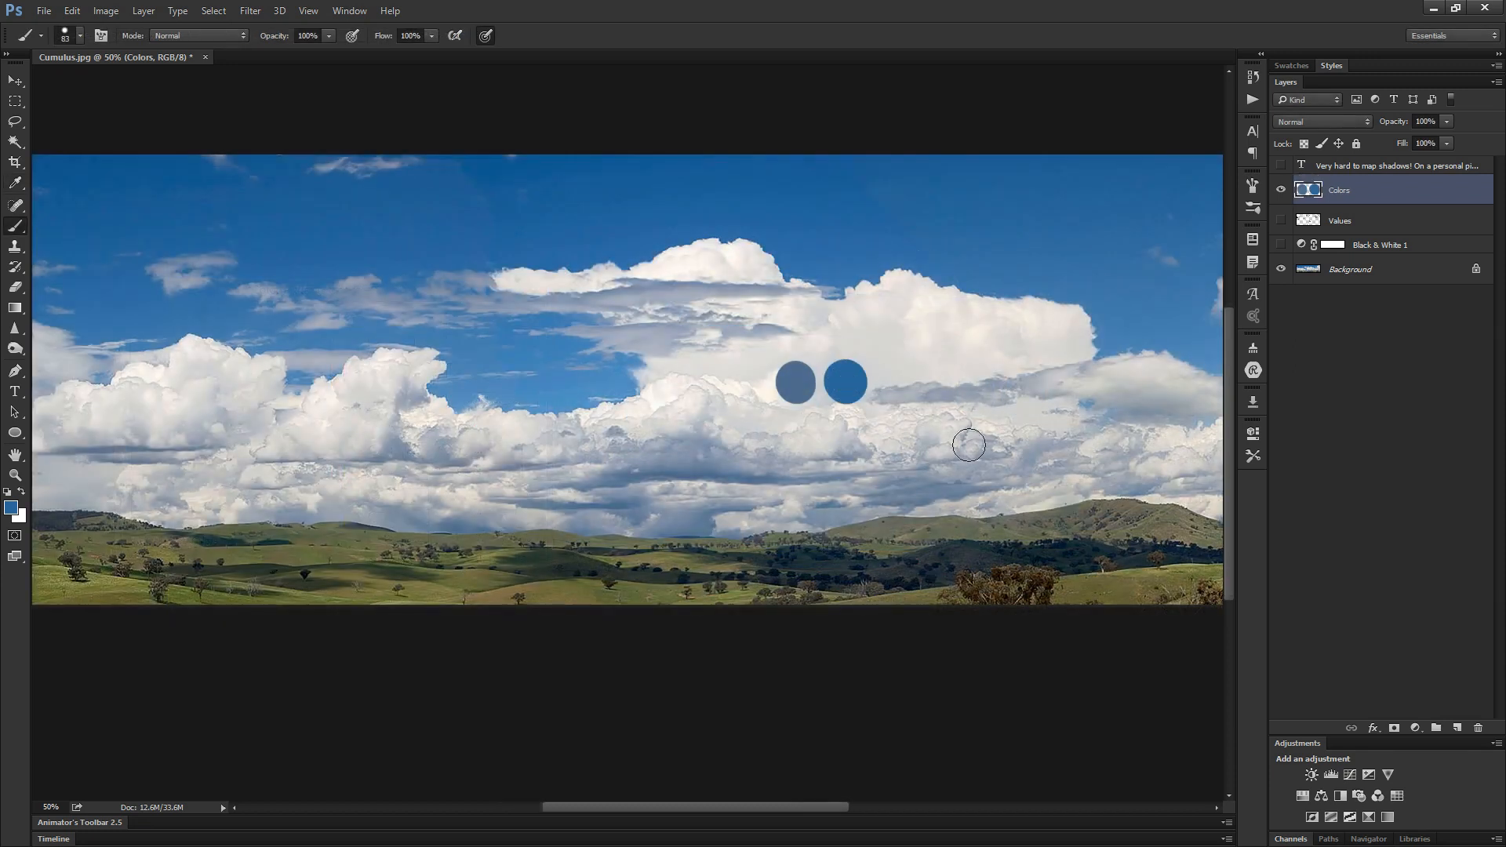
key("n")
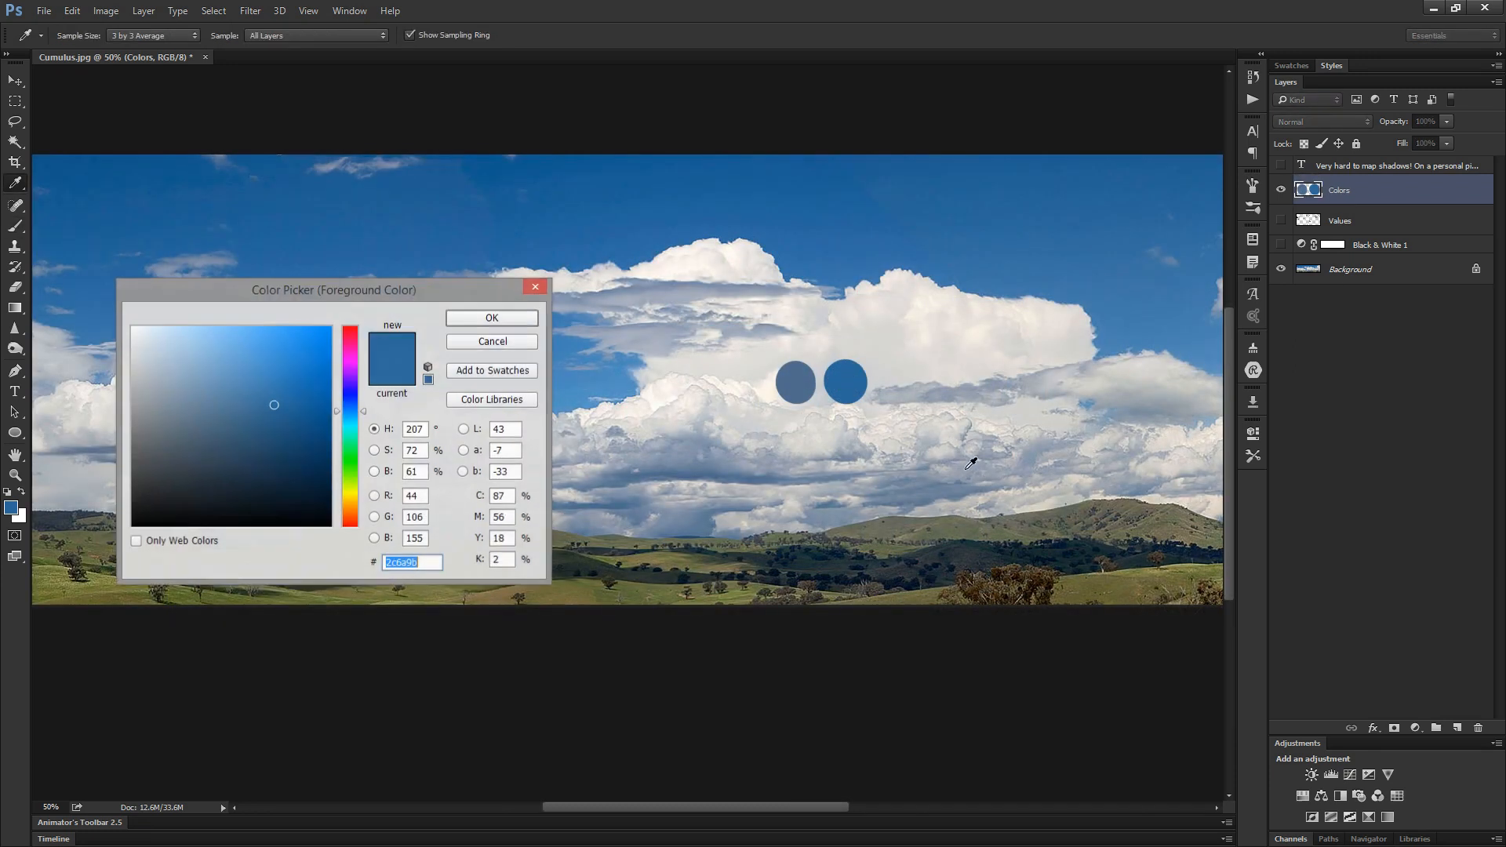
- Sample the shadow and sky swatches alternately in the color picker to compare their saturation
left_click(796, 386)
left_click(842, 382)
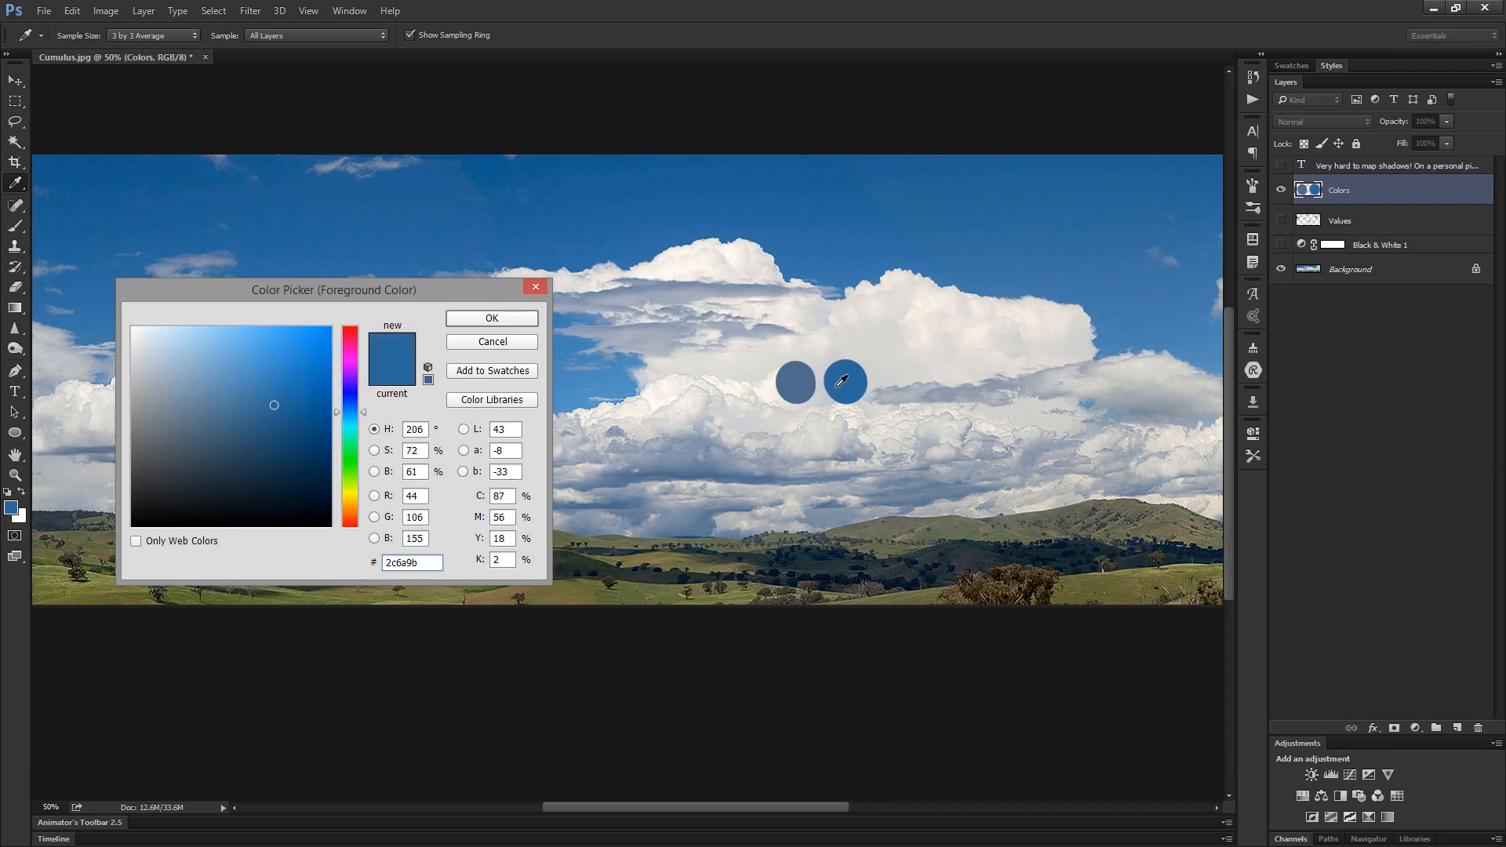
left_click(806, 380)
left_click(845, 380)
left_click(810, 381)
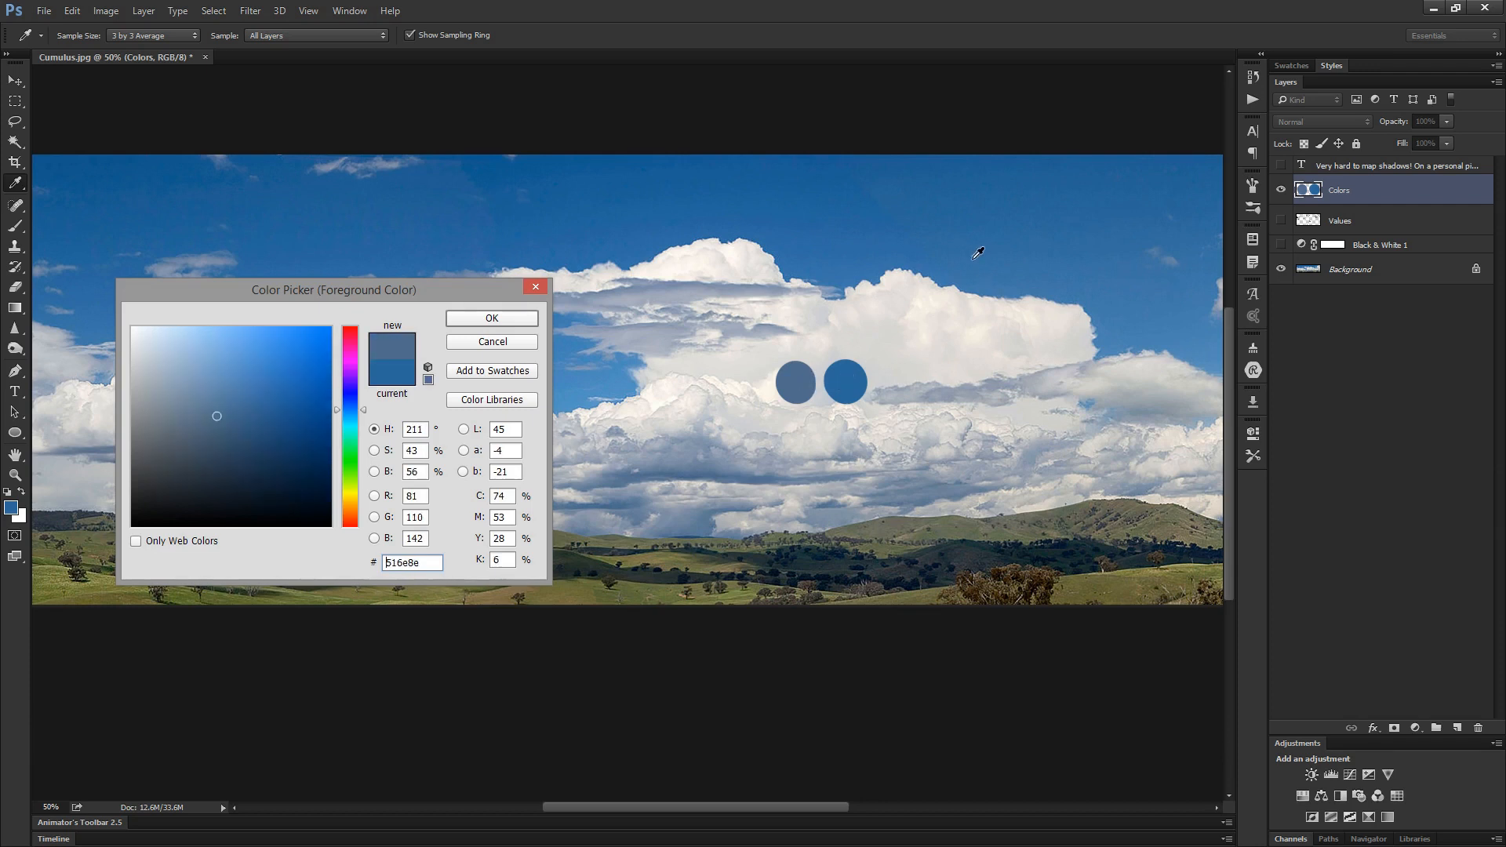
- Sample from the top of the sky down to the far clouds and across the cloud shadows to compare their colors
left_click(984, 164)
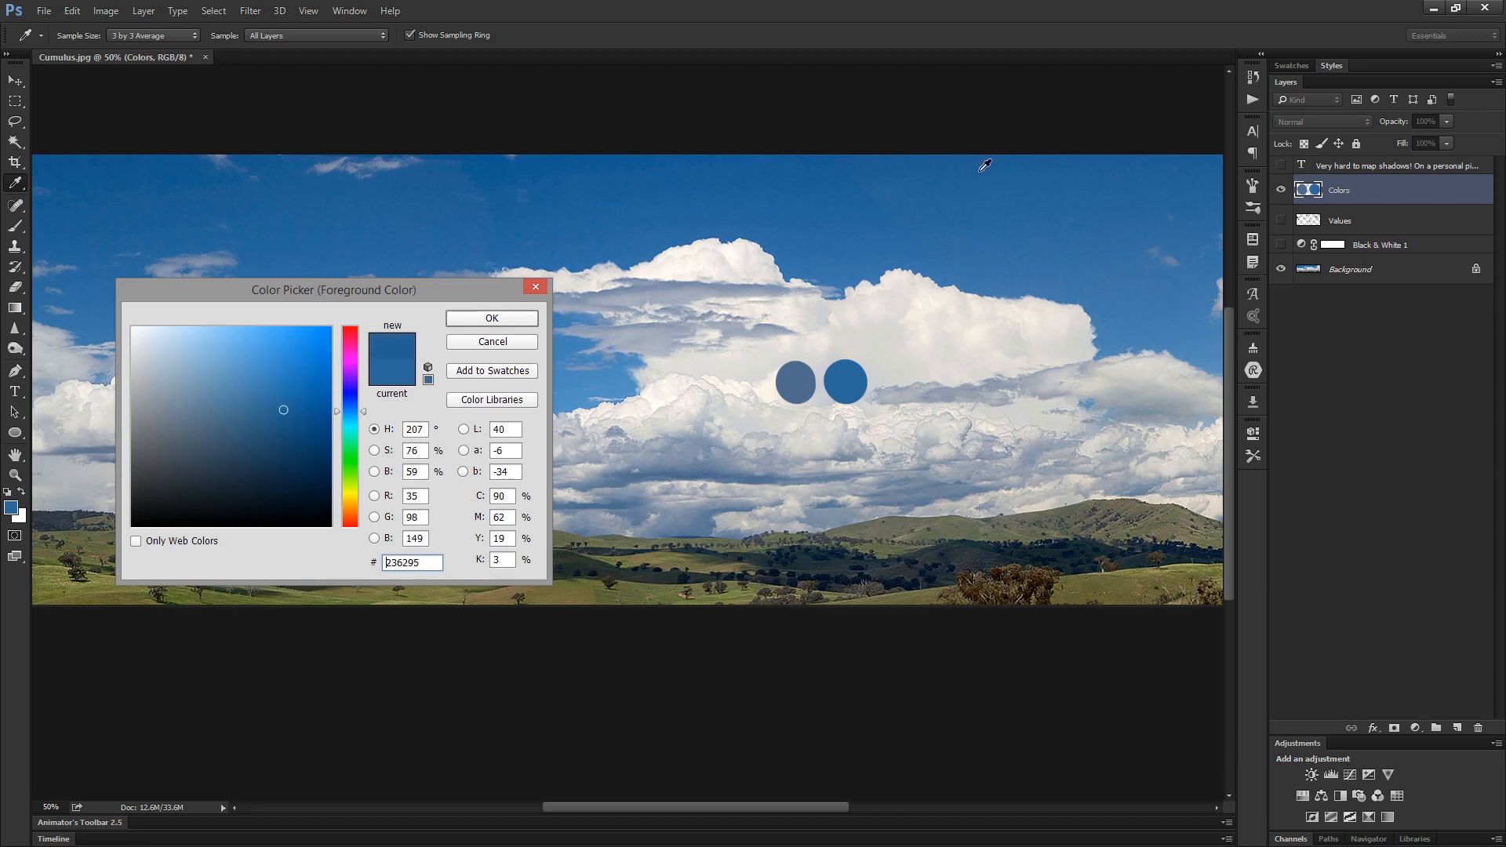
left_click_drag(982, 160, 1159, 344)
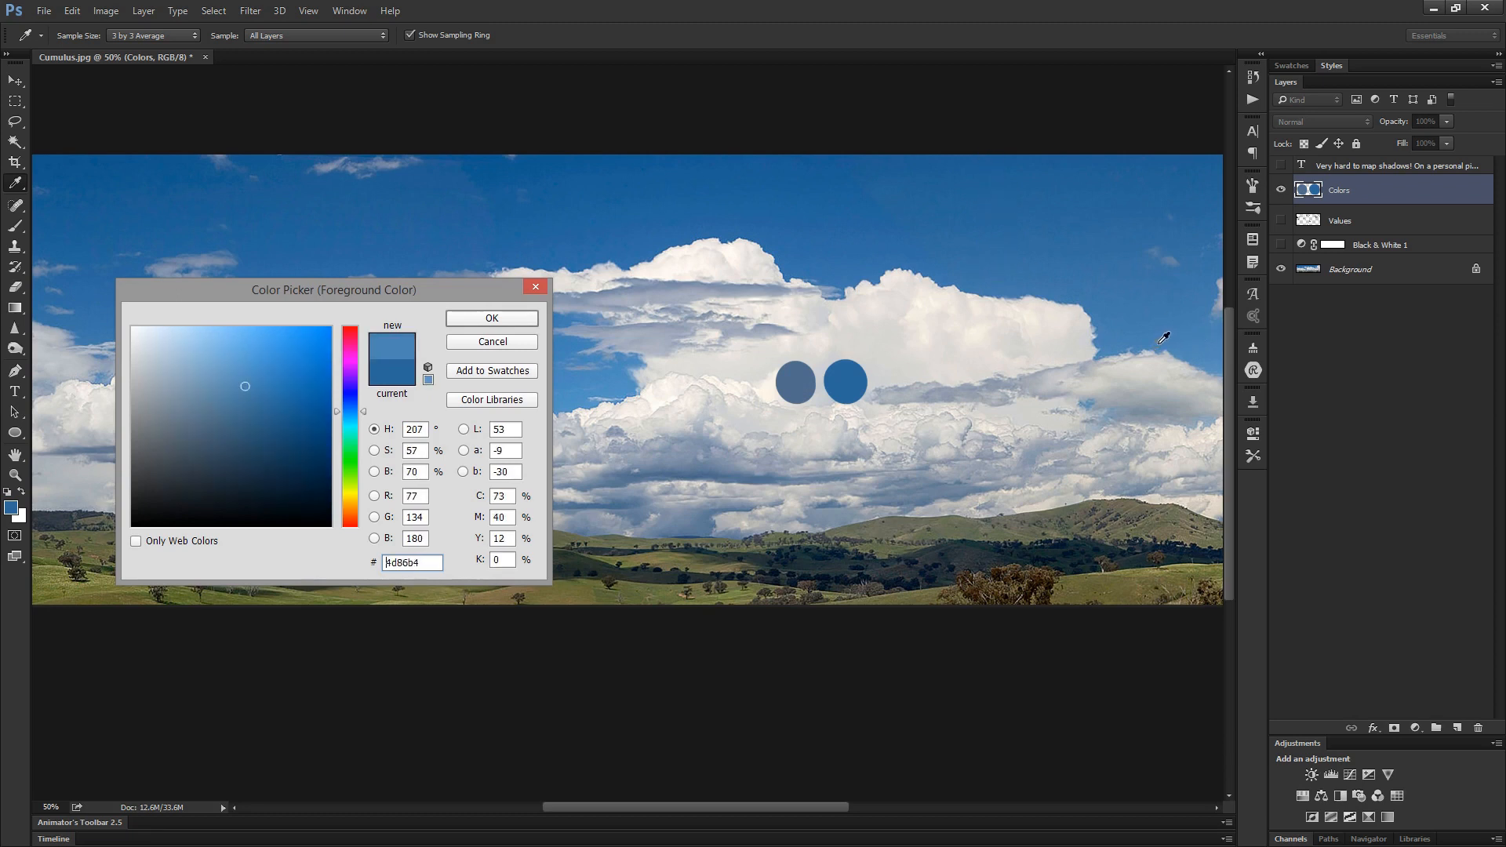
left_click_drag(727, 453, 904, 465)
left_click(748, 416)
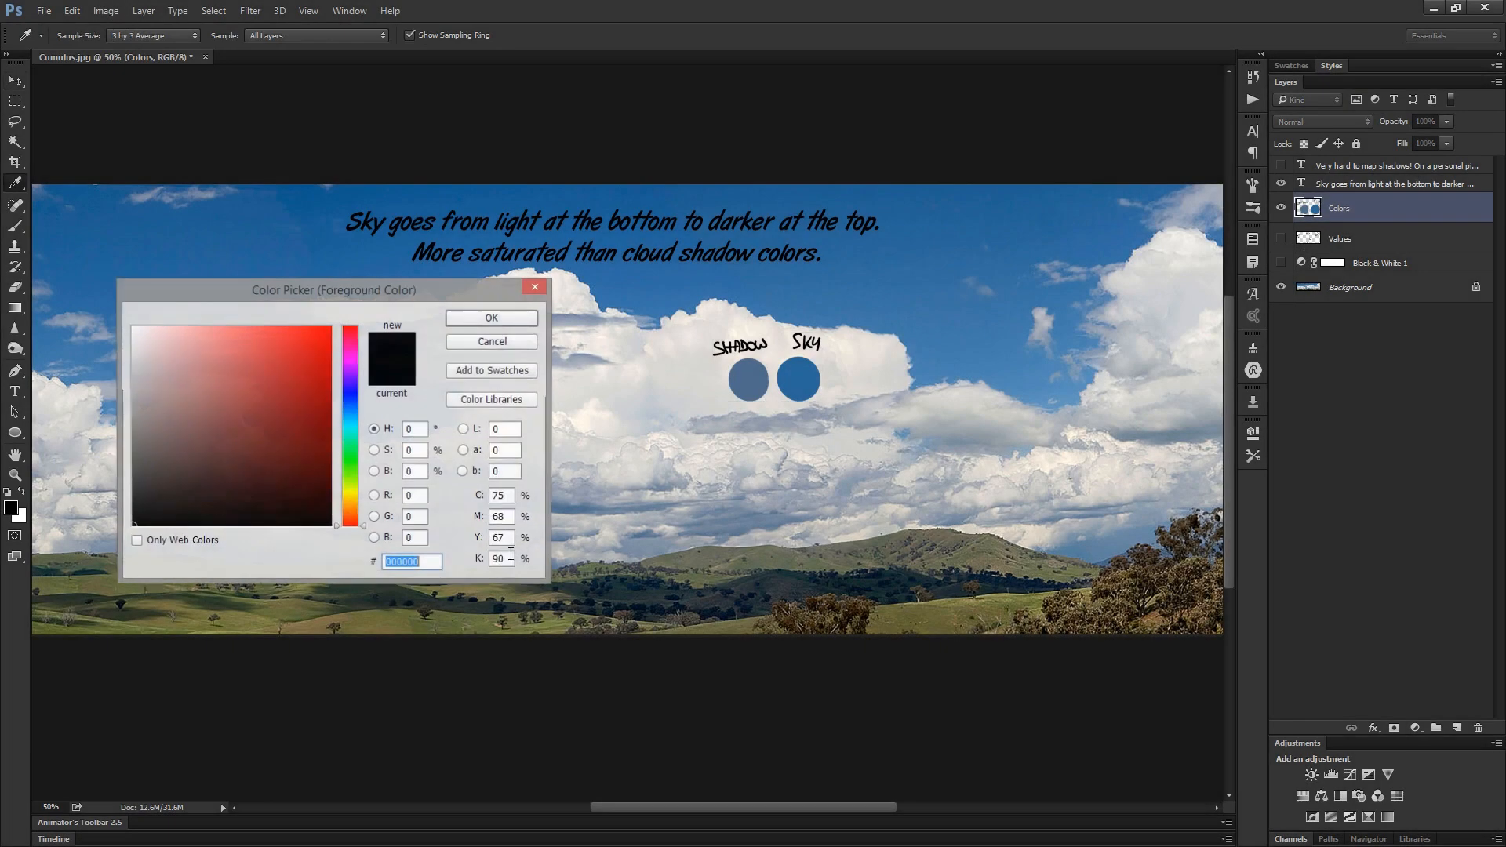
- Pick a pale, desaturated blue-grey from the shadowed base of the clouds as the foreground color
left_click_drag(413, 298, 850, 319)
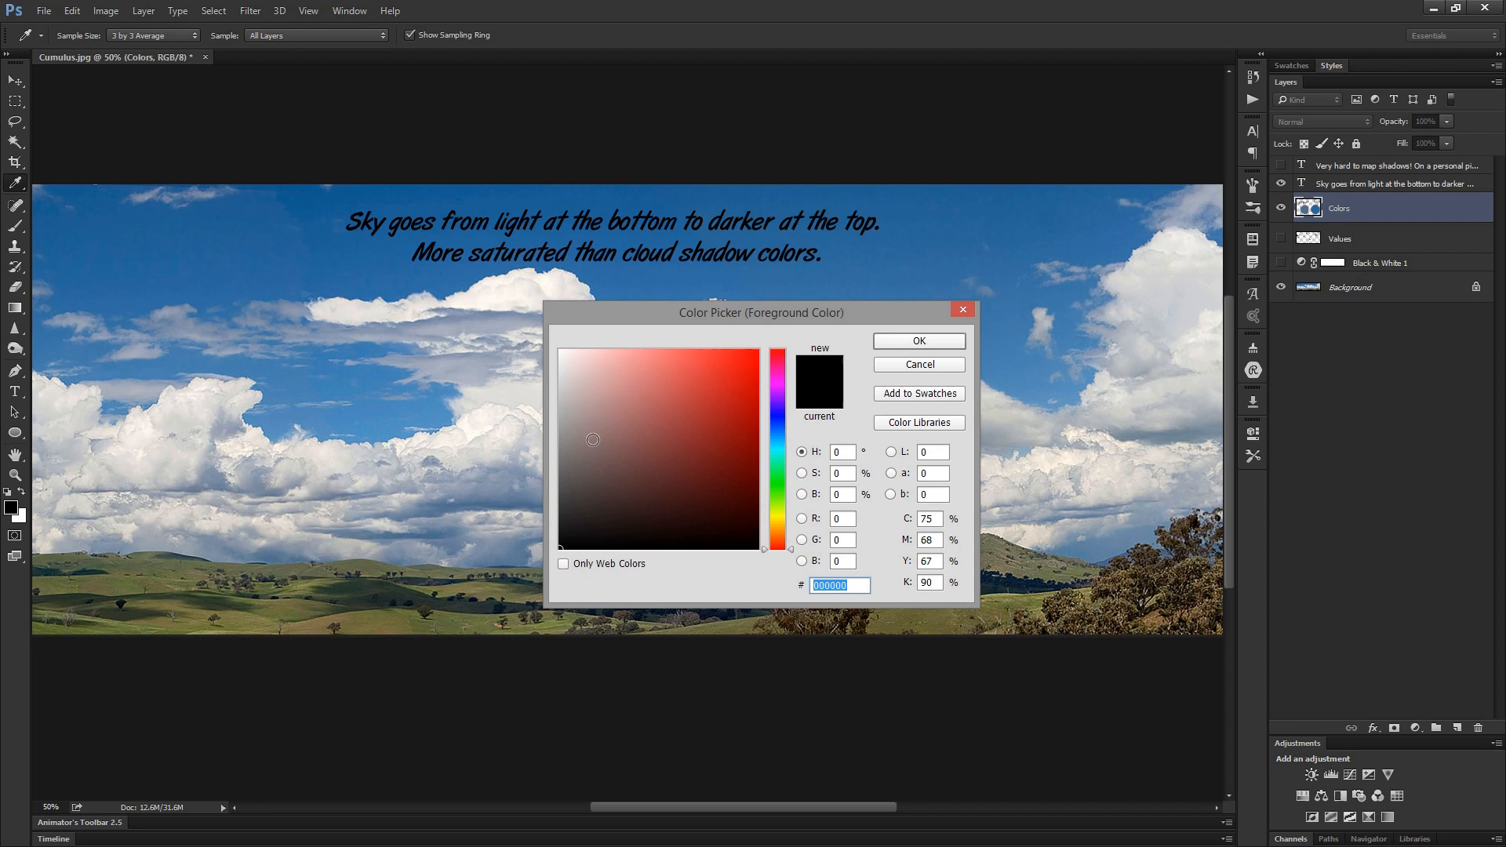
left_click(482, 487)
left_click(495, 476)
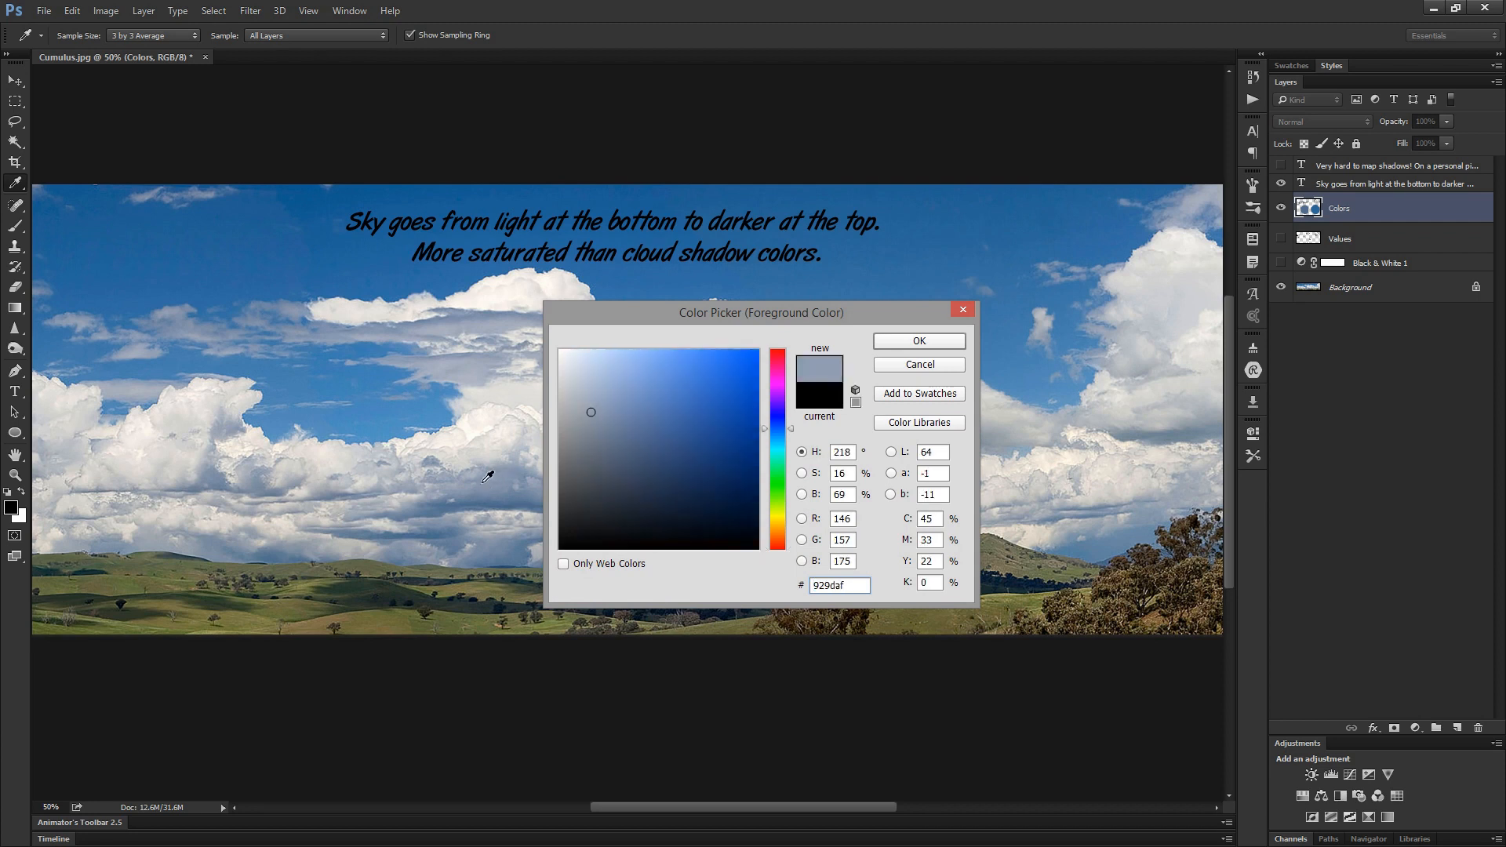
left_click(490, 474)
key("Return")
- Paint the sampled pale blue-grey as a round swatch beside the SHADOW swatch on the Colors layer
key("v")
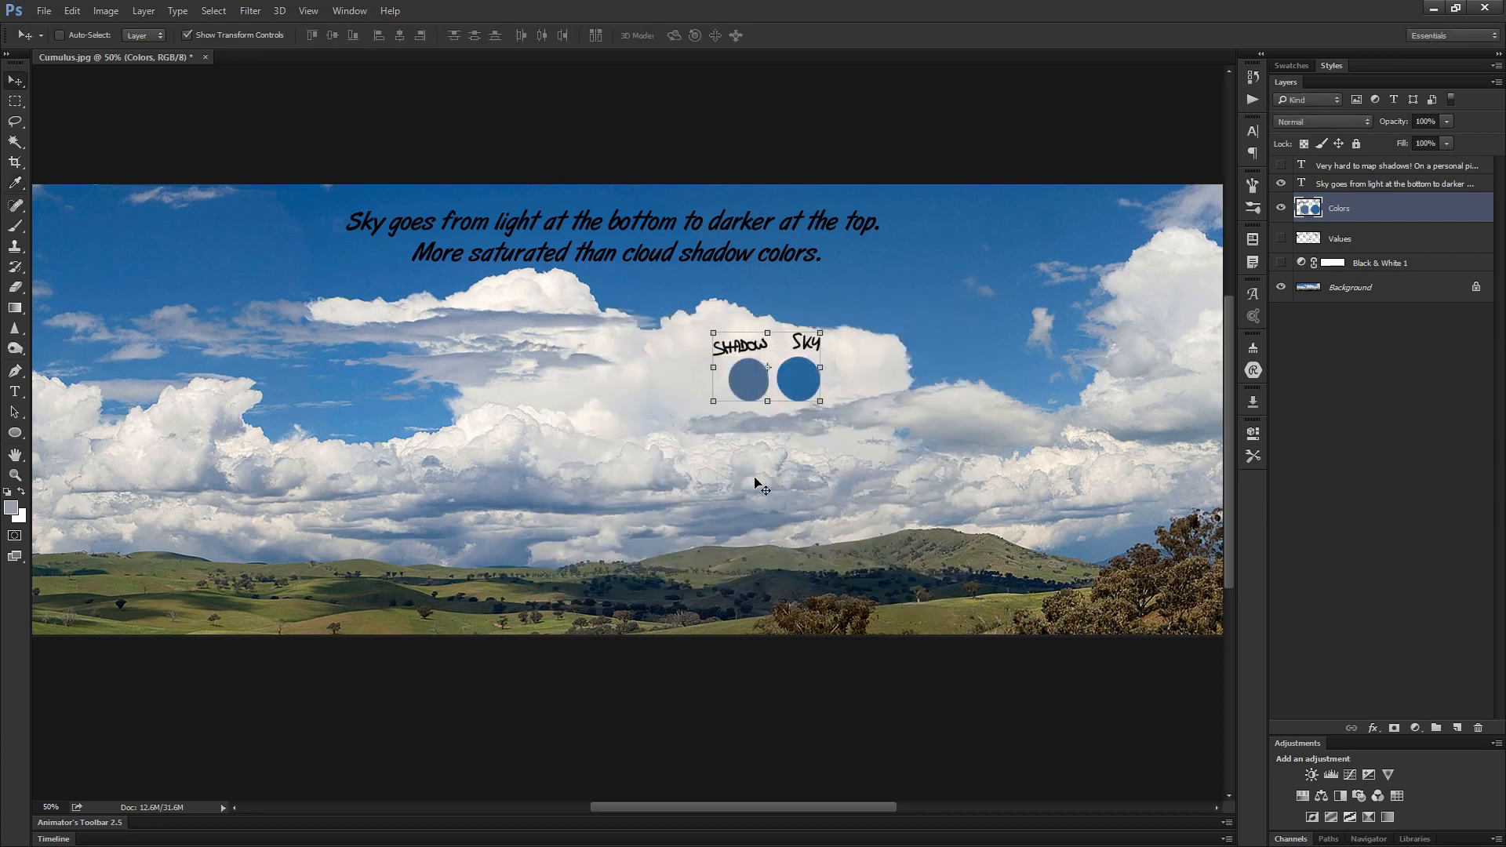
right_click(683, 378, "alt")
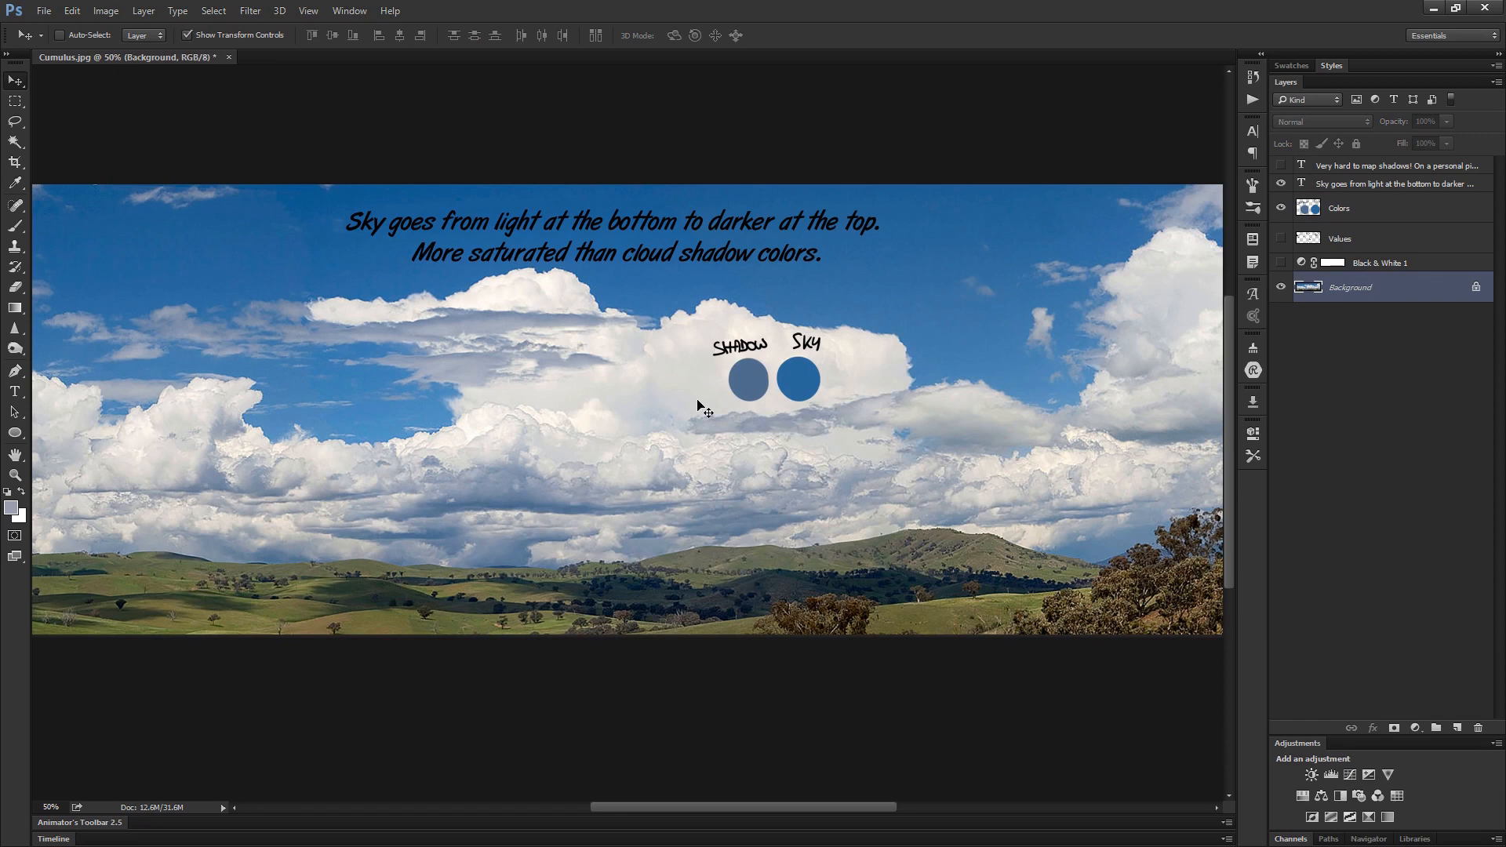
right_click(745, 380, "alt")
key("b")
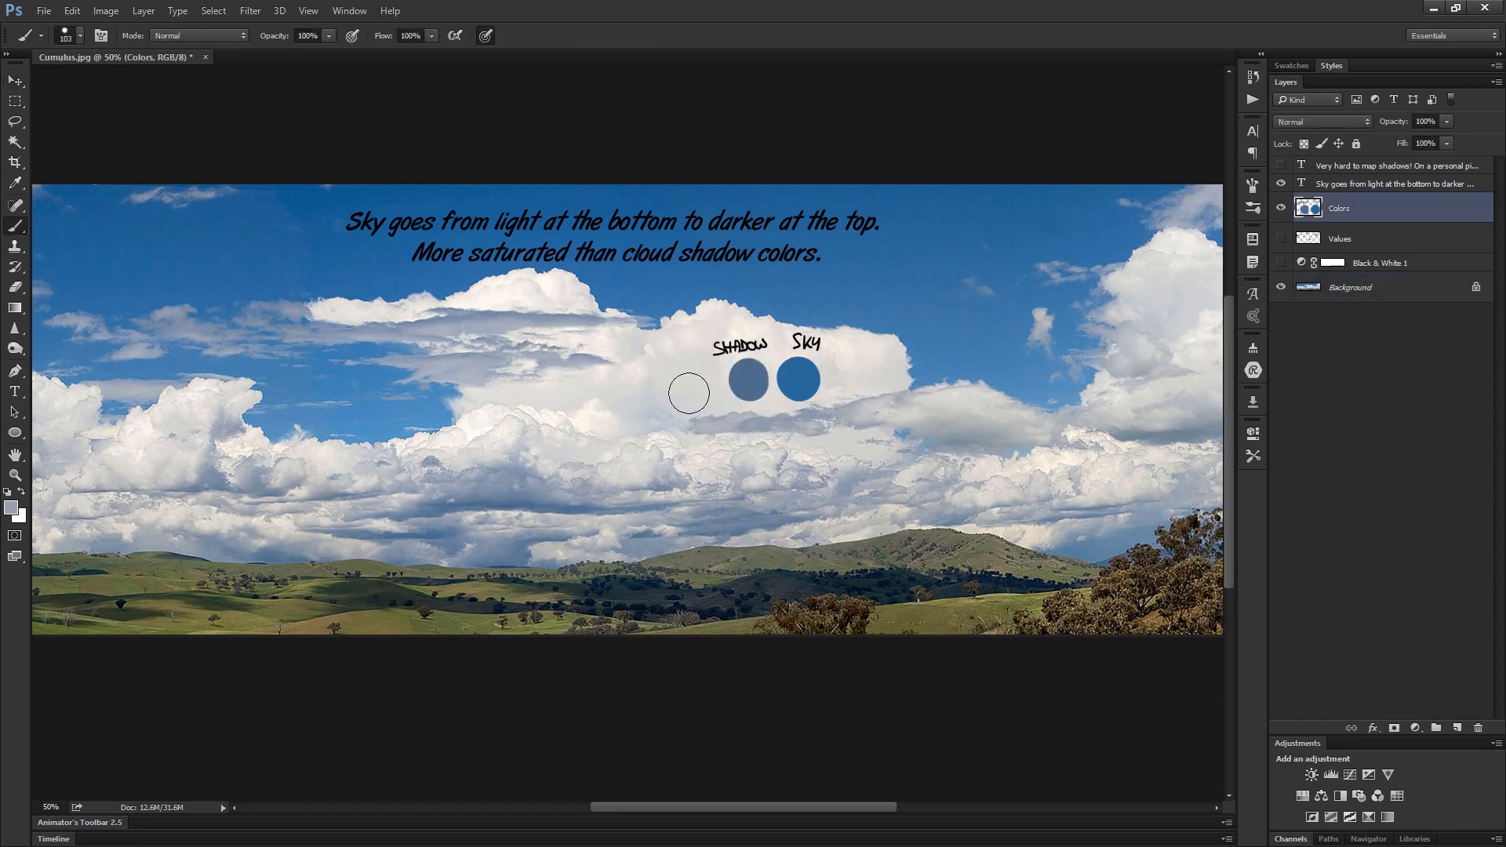
left_click(692, 387)
key("ctrl+z")
left_click(697, 388)
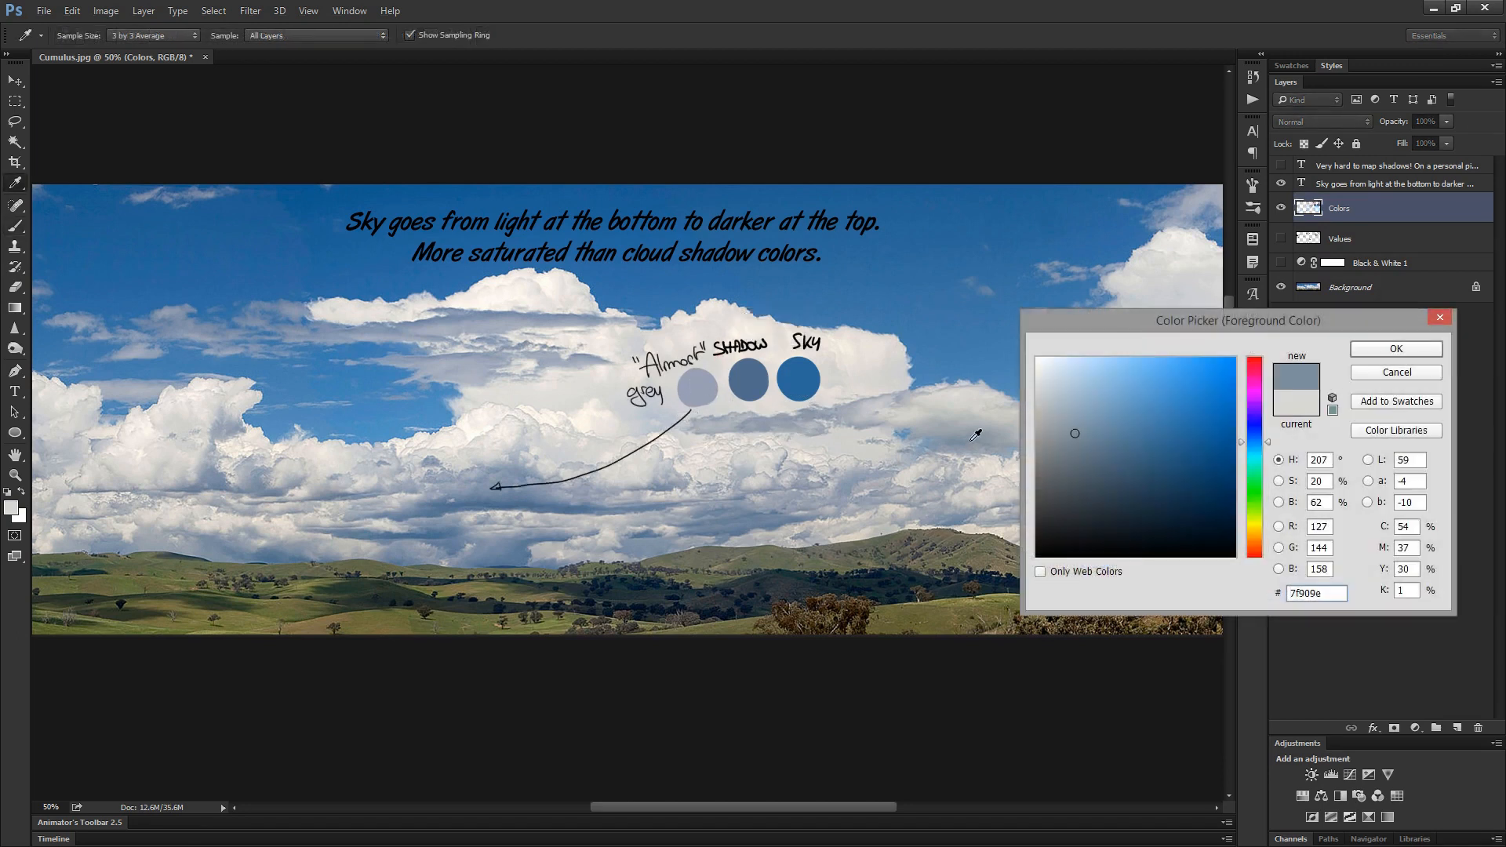
- Sample the lit and shaded parts of the clouds in the color picker to examine their tints, and discard the pick
left_click_drag(976, 435, 978, 399)
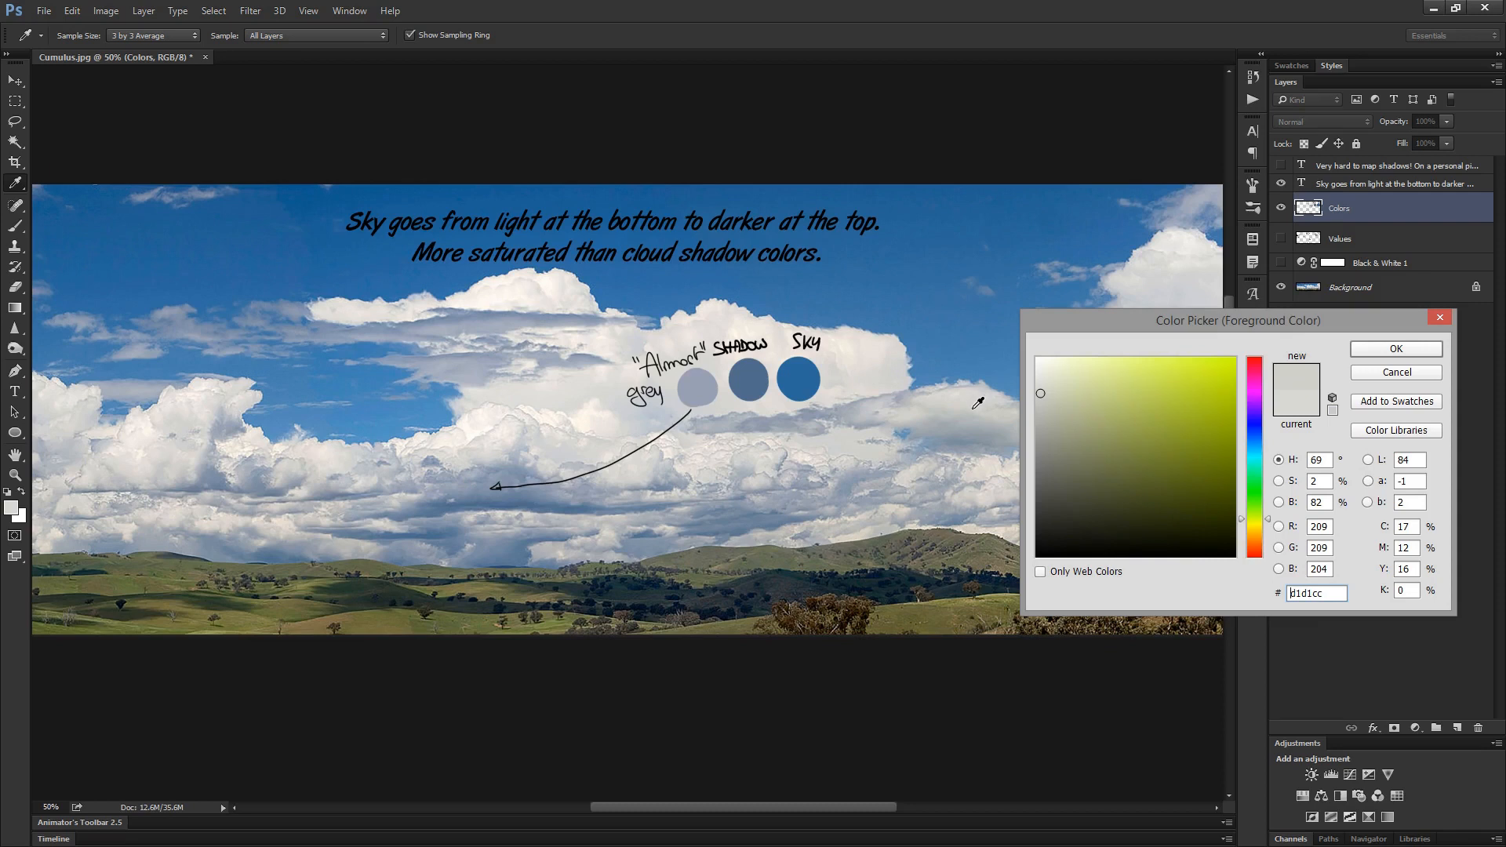
left_click_drag(474, 499, 486, 432)
key("Escape")
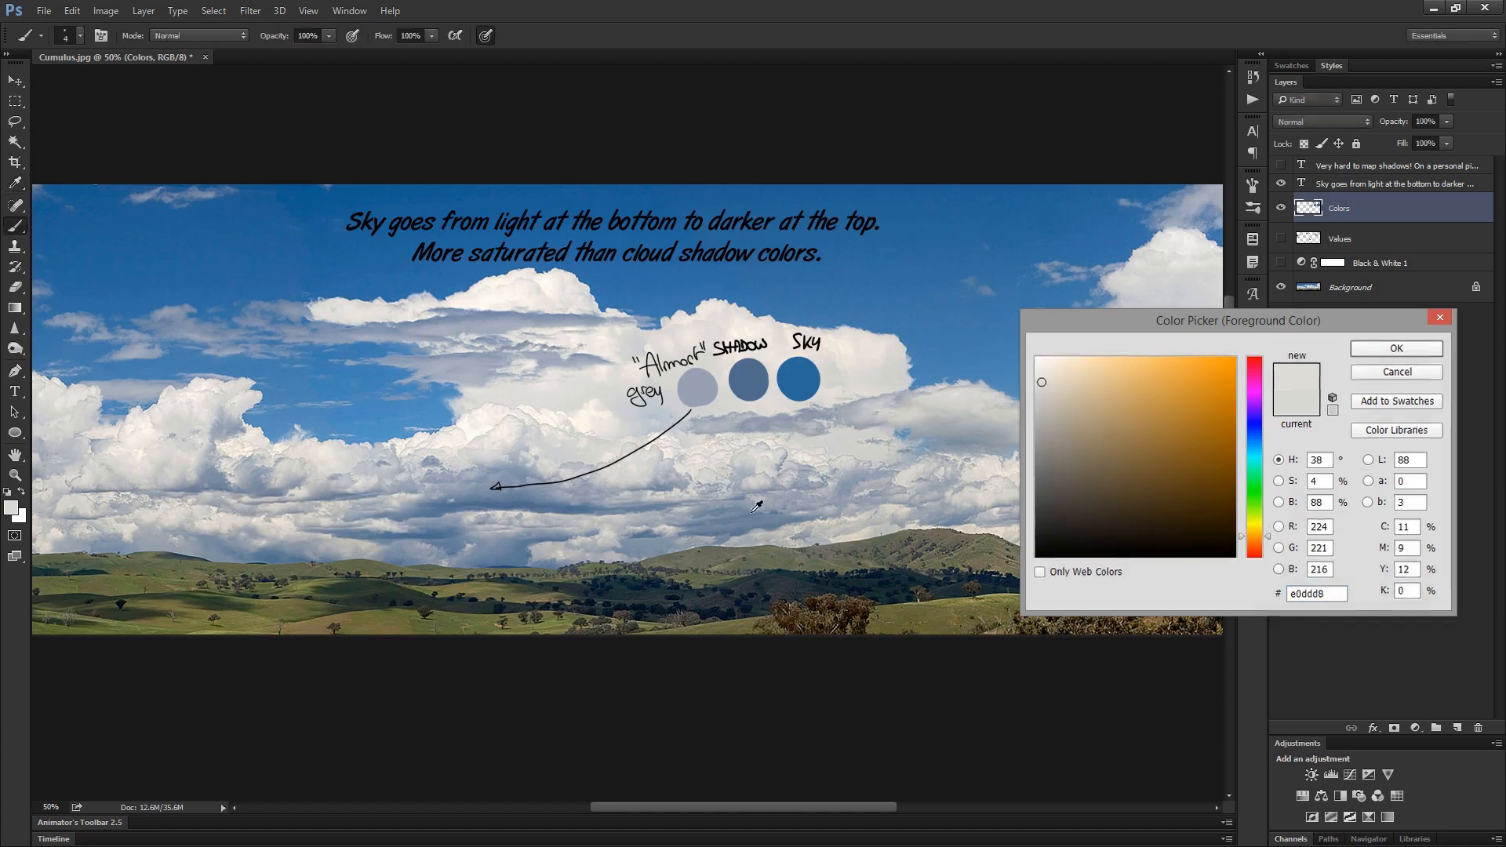
- Hide the "Sky goes from light at the bottom to darker at the top" text layer
left_click(1349, 187)
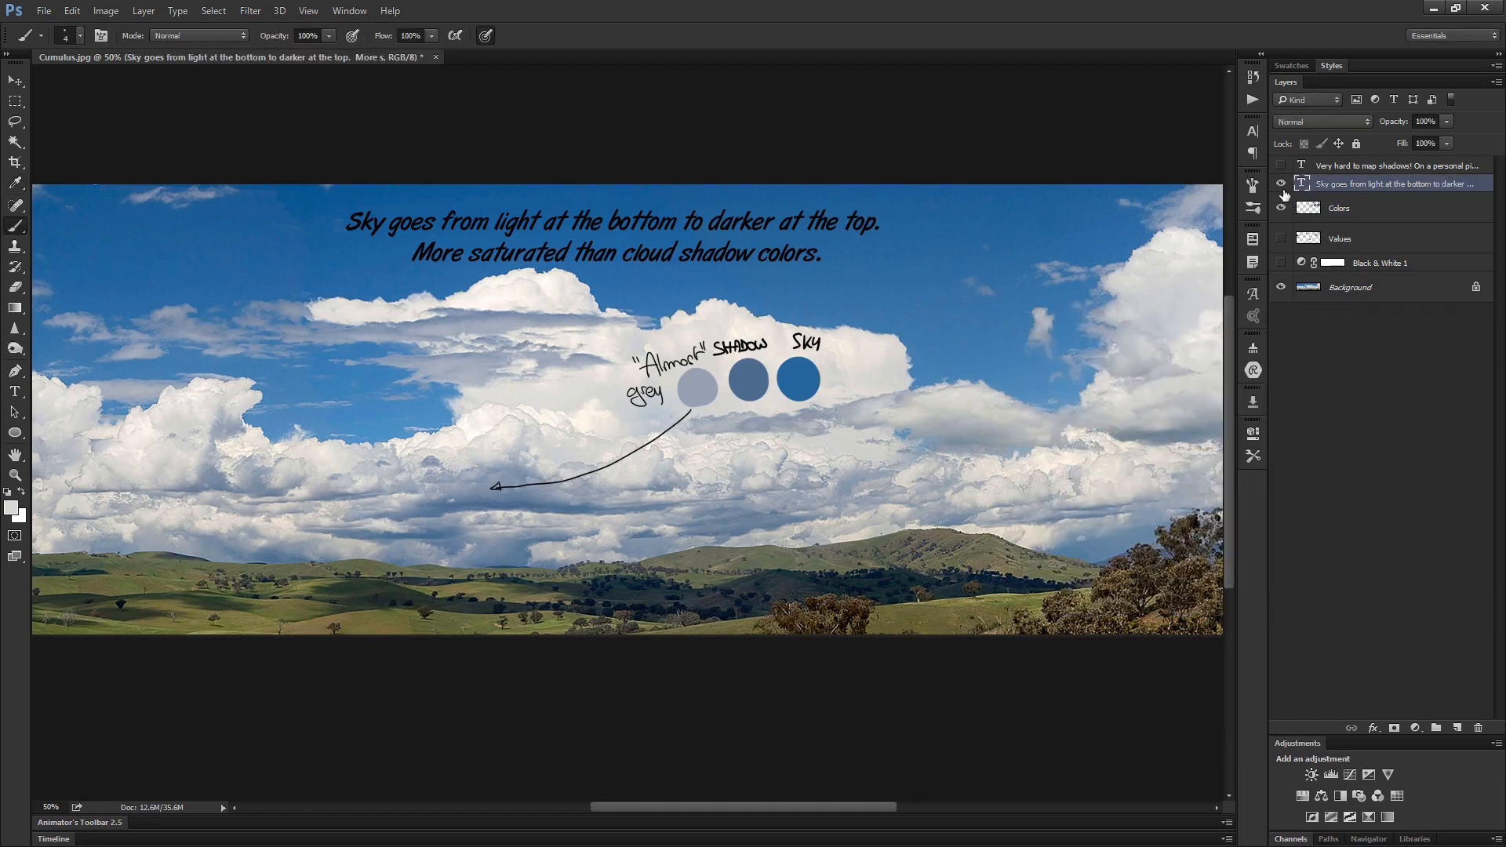
left_click(1281, 185)
- Blend the painted cloud's upper tip and lower shadow on Layer 2 of Untitled-1 with the Mixer Brush
key("shift+b")
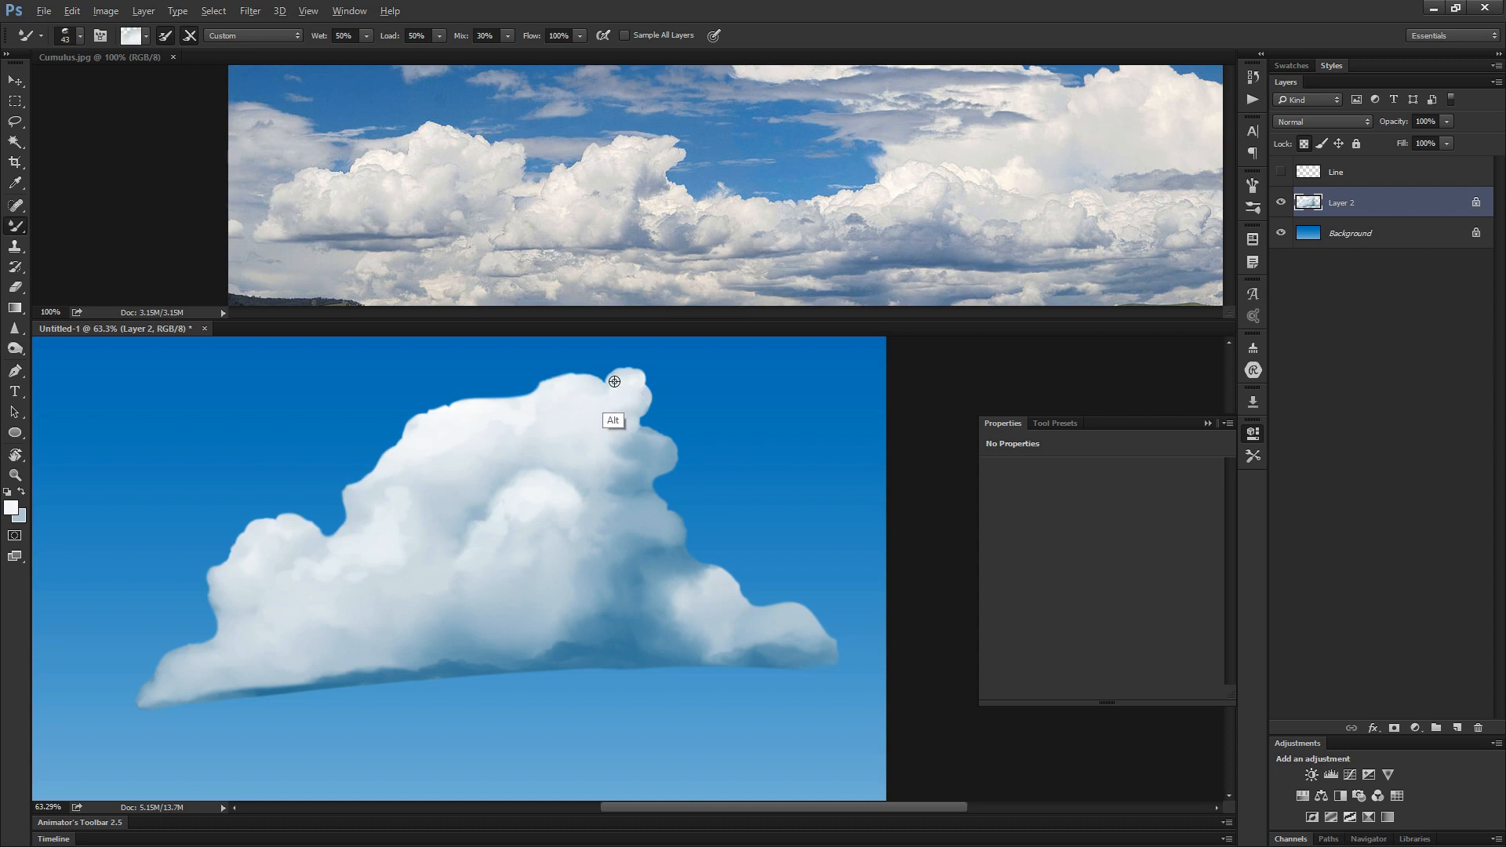
left_click(636, 440, "alt")
left_click_drag(593, 371, 604, 388)
left_click(616, 429, "alt")
left_click(615, 645, "alt")
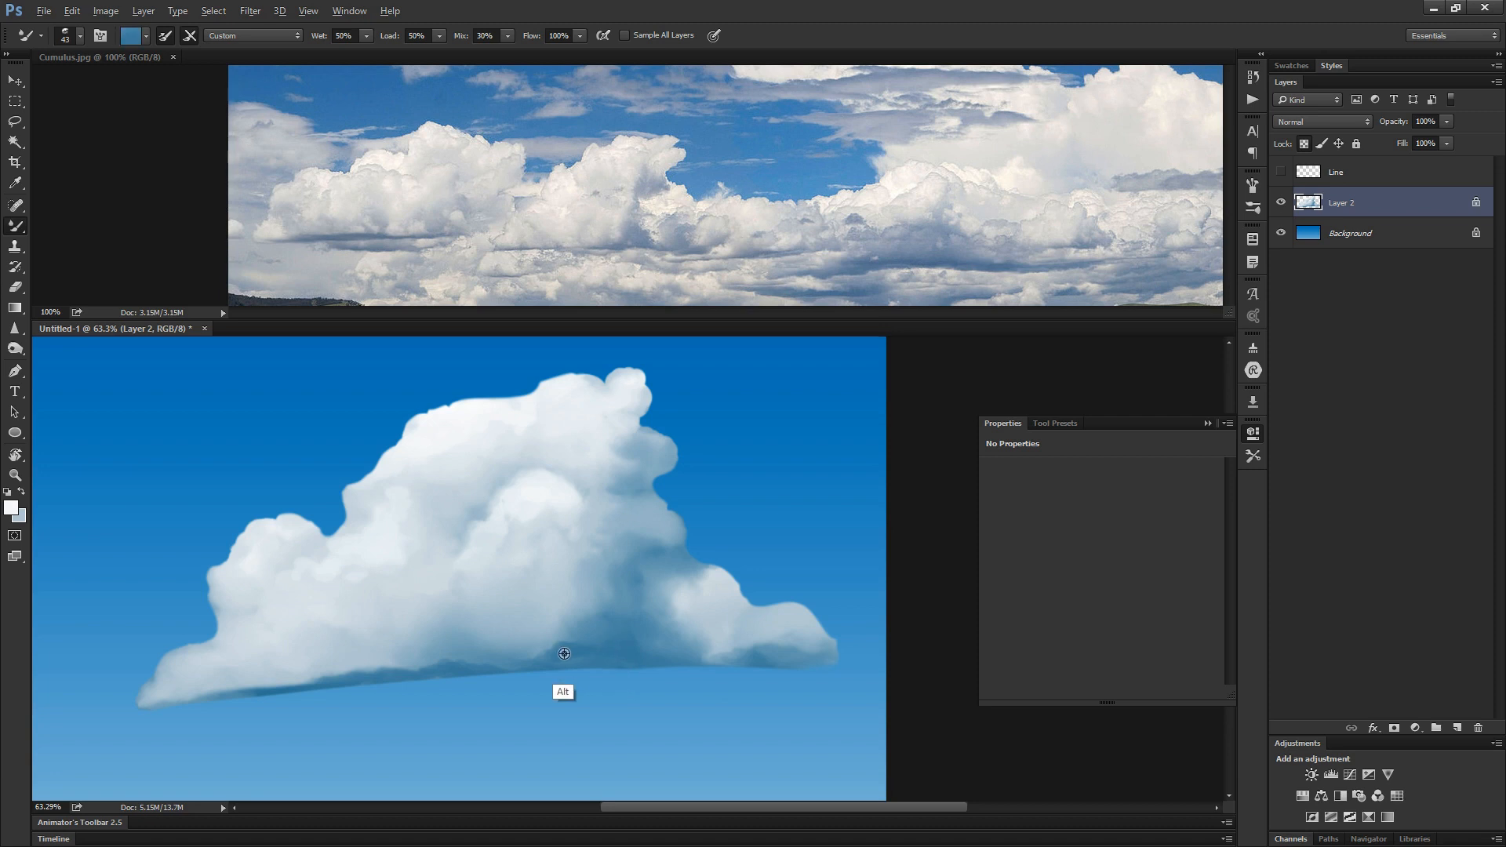
left_click(639, 602)
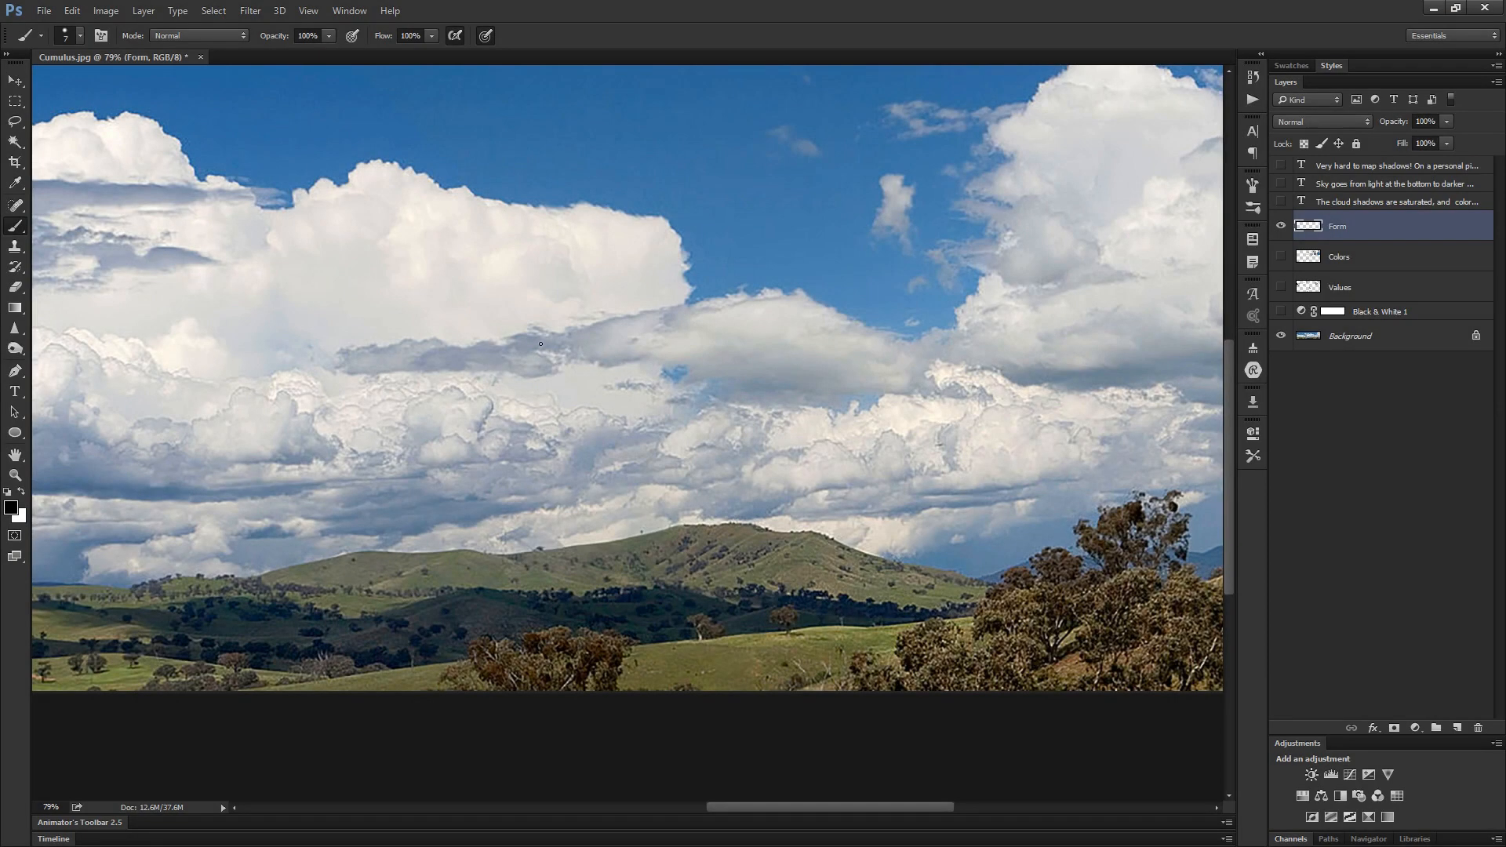
- Outline the lens-shaped cloud on the Form layer and draw curved cross-contour lines across it to describe its volume
mouse_move(583, 327)
left_mouse_down()
mouse_move(764, 293)
mouse_move(880, 323)
mouse_move(967, 369)
mouse_move(710, 380)
mouse_move(597, 363)
mouse_move(563, 339)
left_mouse_up()
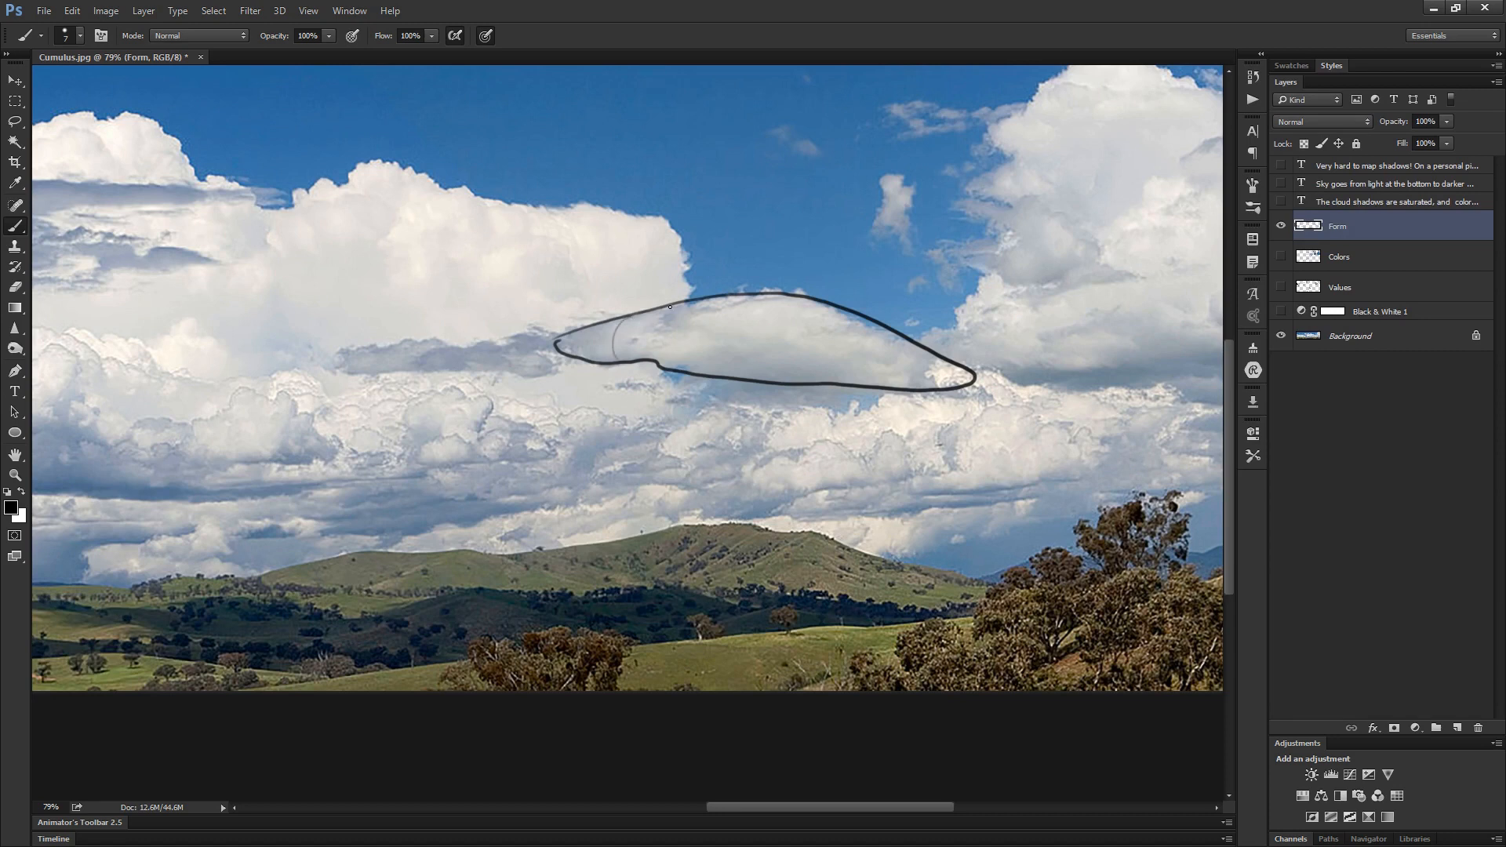
left_click_drag(705, 342, 715, 378)
key("ctrl+z")
left_click_drag(729, 295, 727, 397)
key("ctrl+z")
mouse_move(743, 298)
left_mouse_down()
mouse_move(737, 387)
mouse_move(772, 378)
left_mouse_up()
left_click_drag(813, 302, 825, 386)
left_click_drag(868, 326, 873, 382)
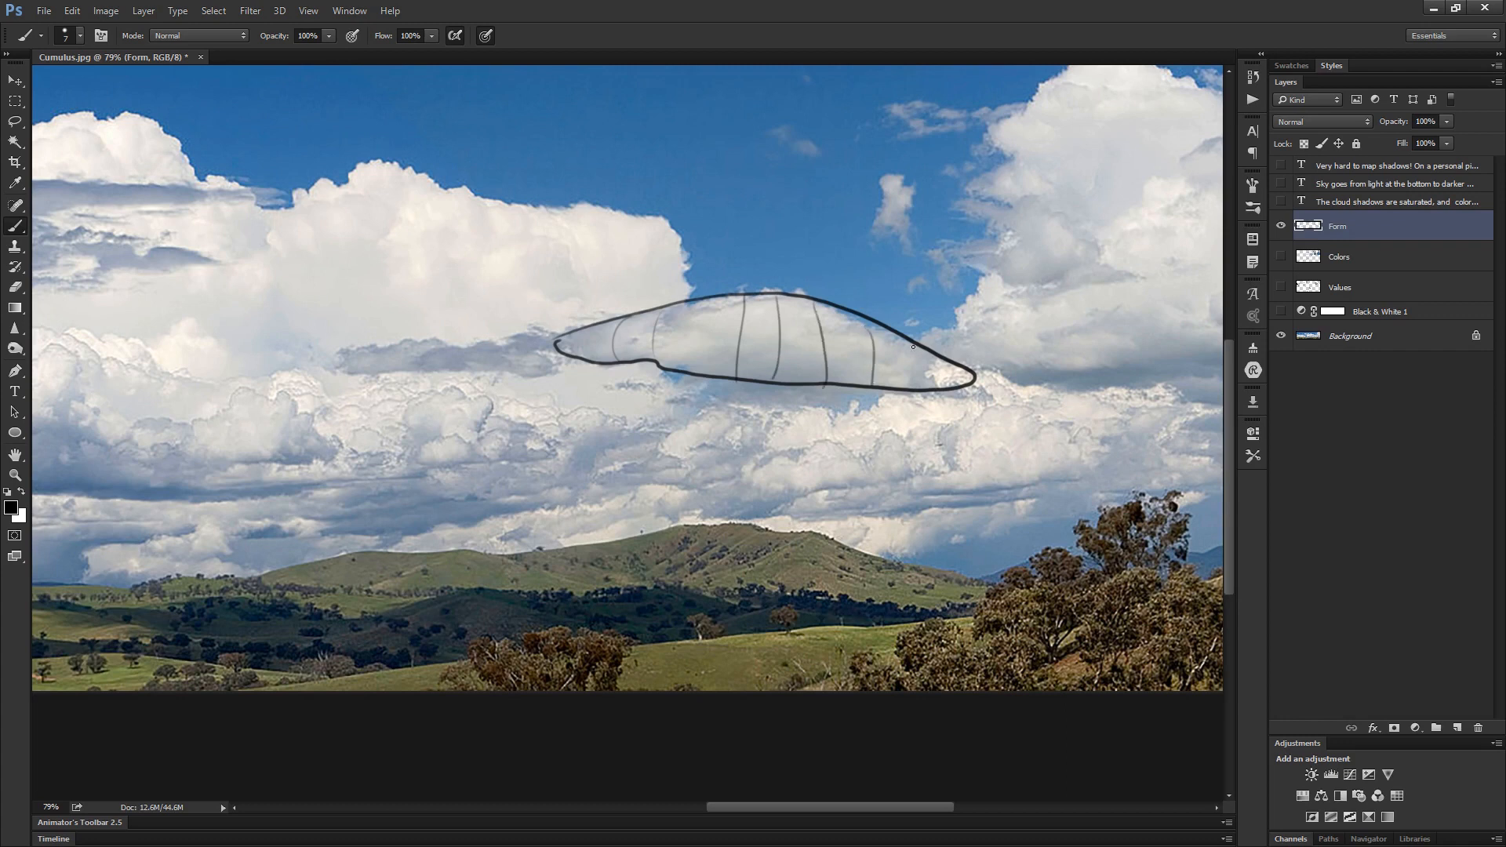
- Outline the large middle cloud on the Form layer as a domed form with a broad, flat base
mouse_move(994, 349)
left_mouse_down()
mouse_move(894, 377)
mouse_move(708, 472)
left_mouse_up()
left_click_drag(516, 547, 1004, 404)
left_click_drag(584, 417, 912, 447)
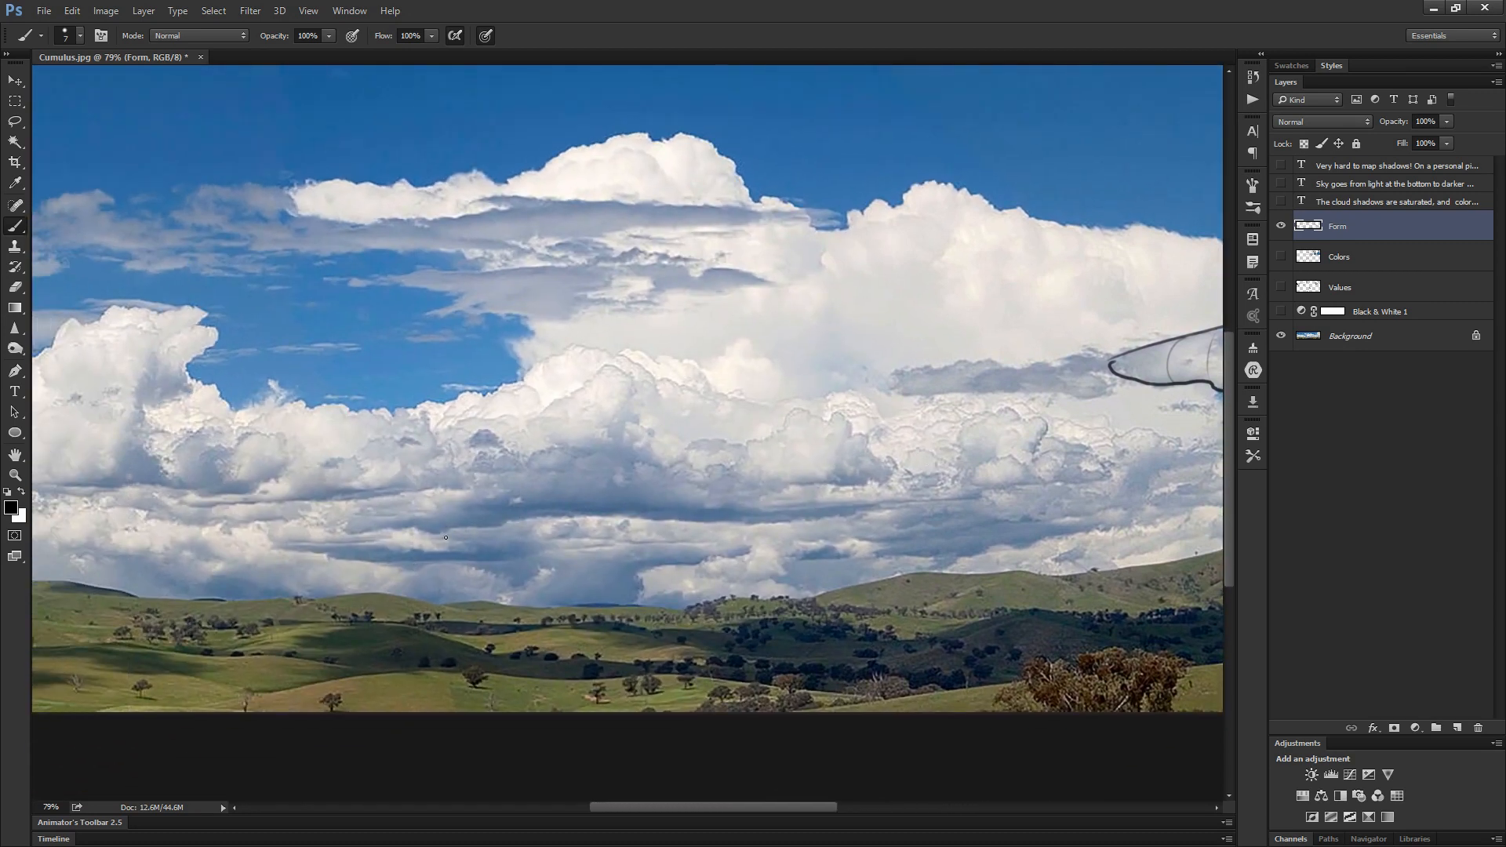
mouse_move(446, 436)
left_mouse_down()
mouse_move(540, 420)
mouse_move(614, 373)
mouse_move(757, 406)
left_mouse_up()
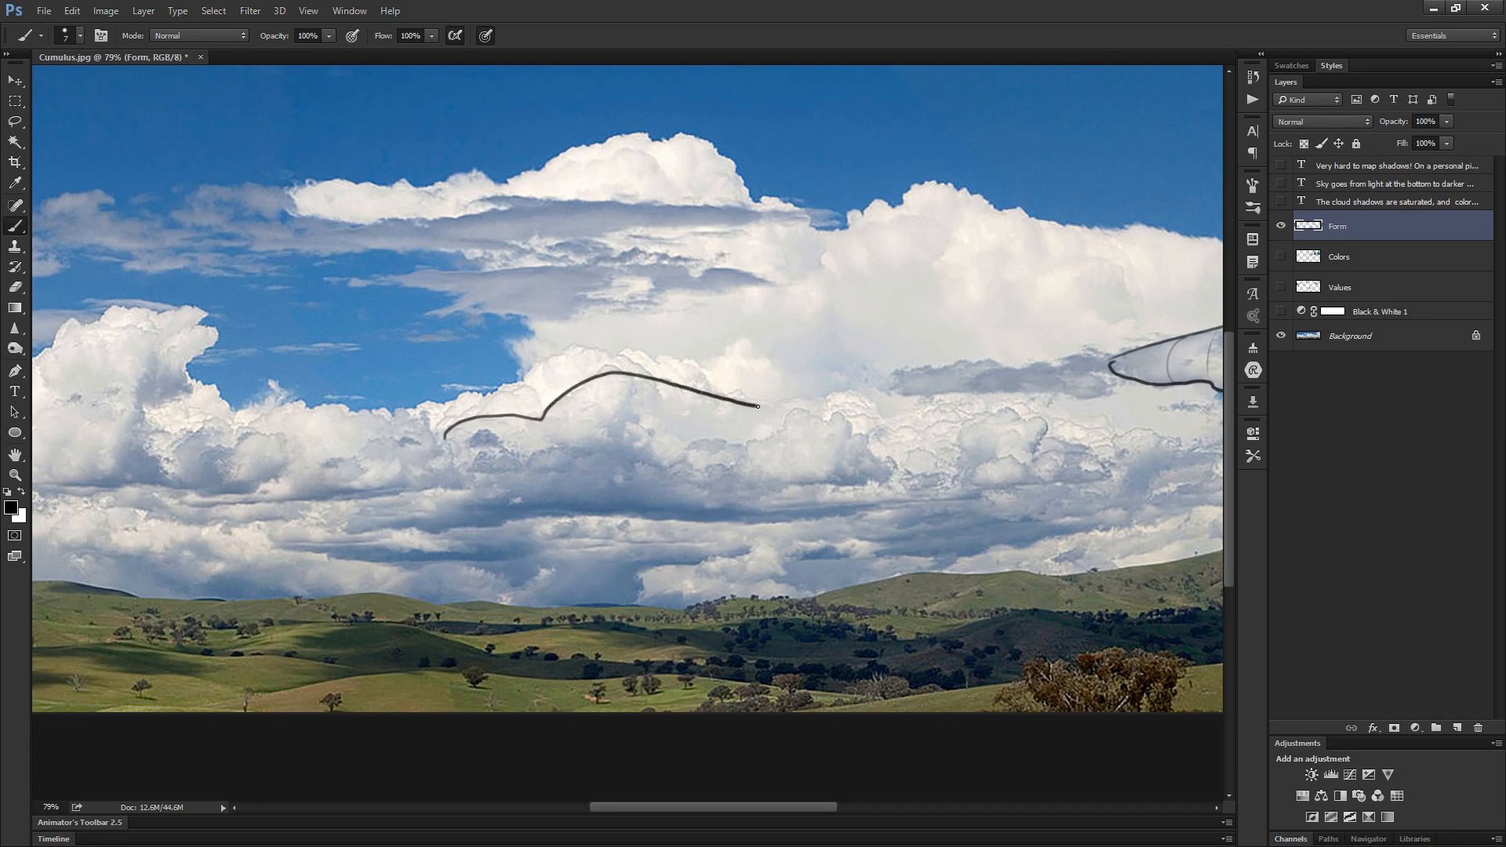
mouse_move(443, 438)
left_mouse_down()
mouse_move(326, 490)
mouse_move(340, 510)
mouse_move(403, 520)
mouse_move(520, 516)
left_mouse_up()
key("ctrl+z")
mouse_move(444, 440)
left_mouse_down()
mouse_move(332, 497)
mouse_move(437, 516)
mouse_move(835, 513)
left_mouse_up()
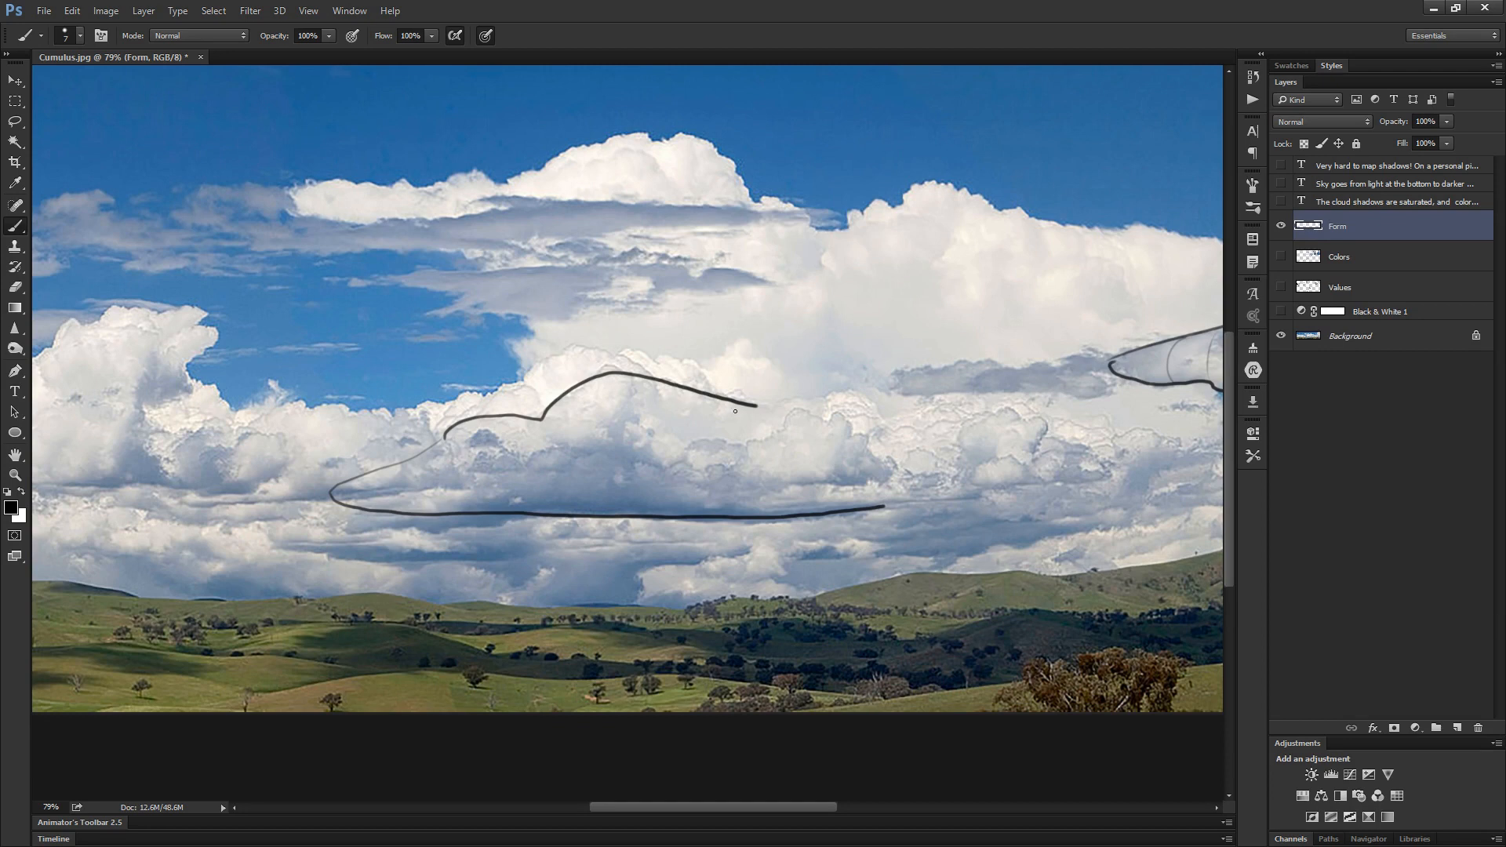
scroll(734, 410, "down", 5)
left_click_drag(494, 513, 782, 504)
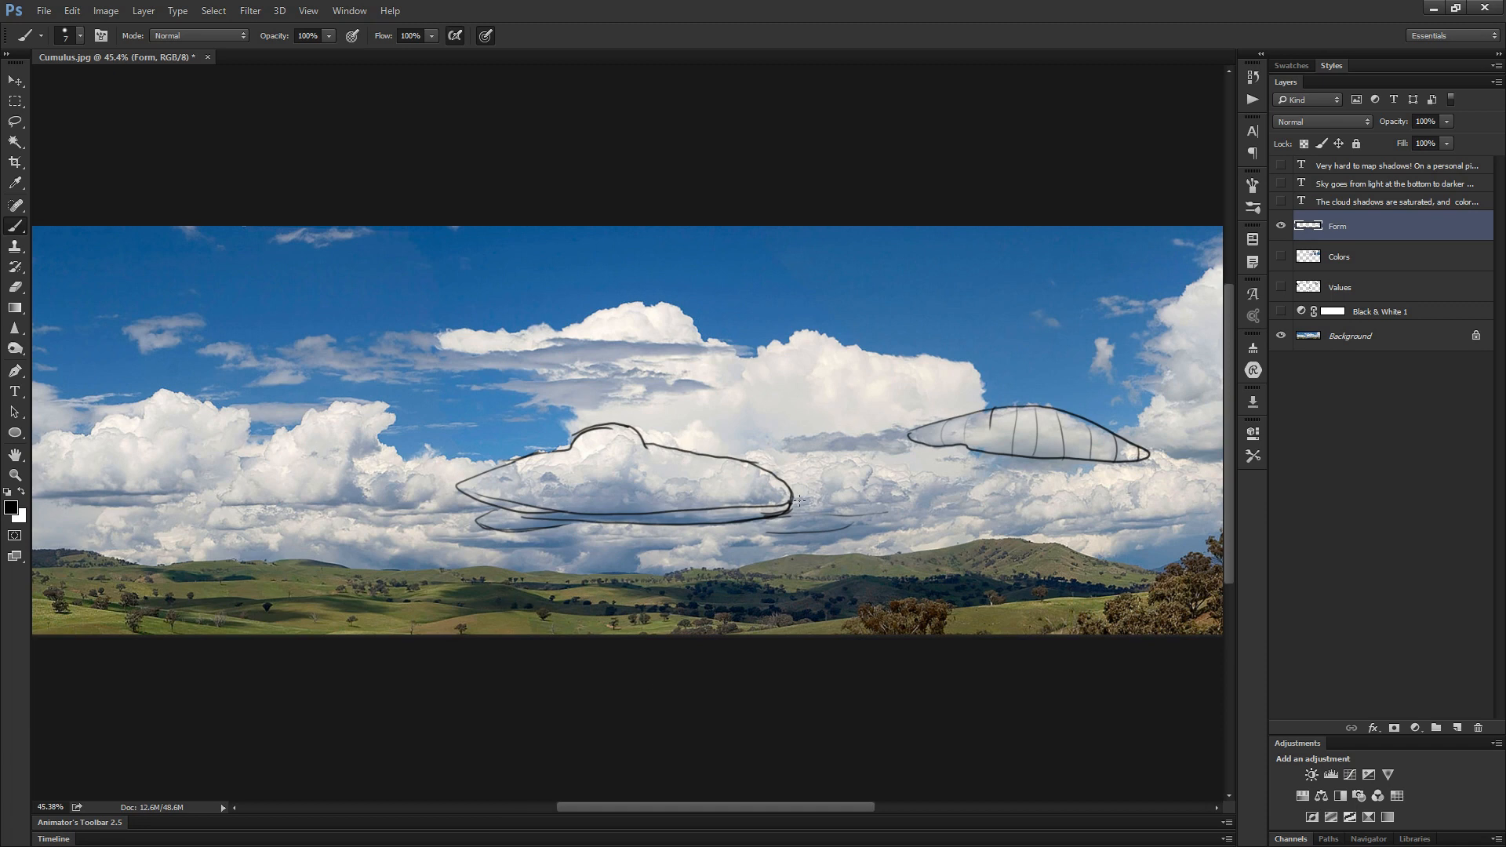
- Outline the cumulus tower left of the domed cloud and draw a curved arrow rising through it to show its direction
left_click_drag(649, 559, 762, 579)
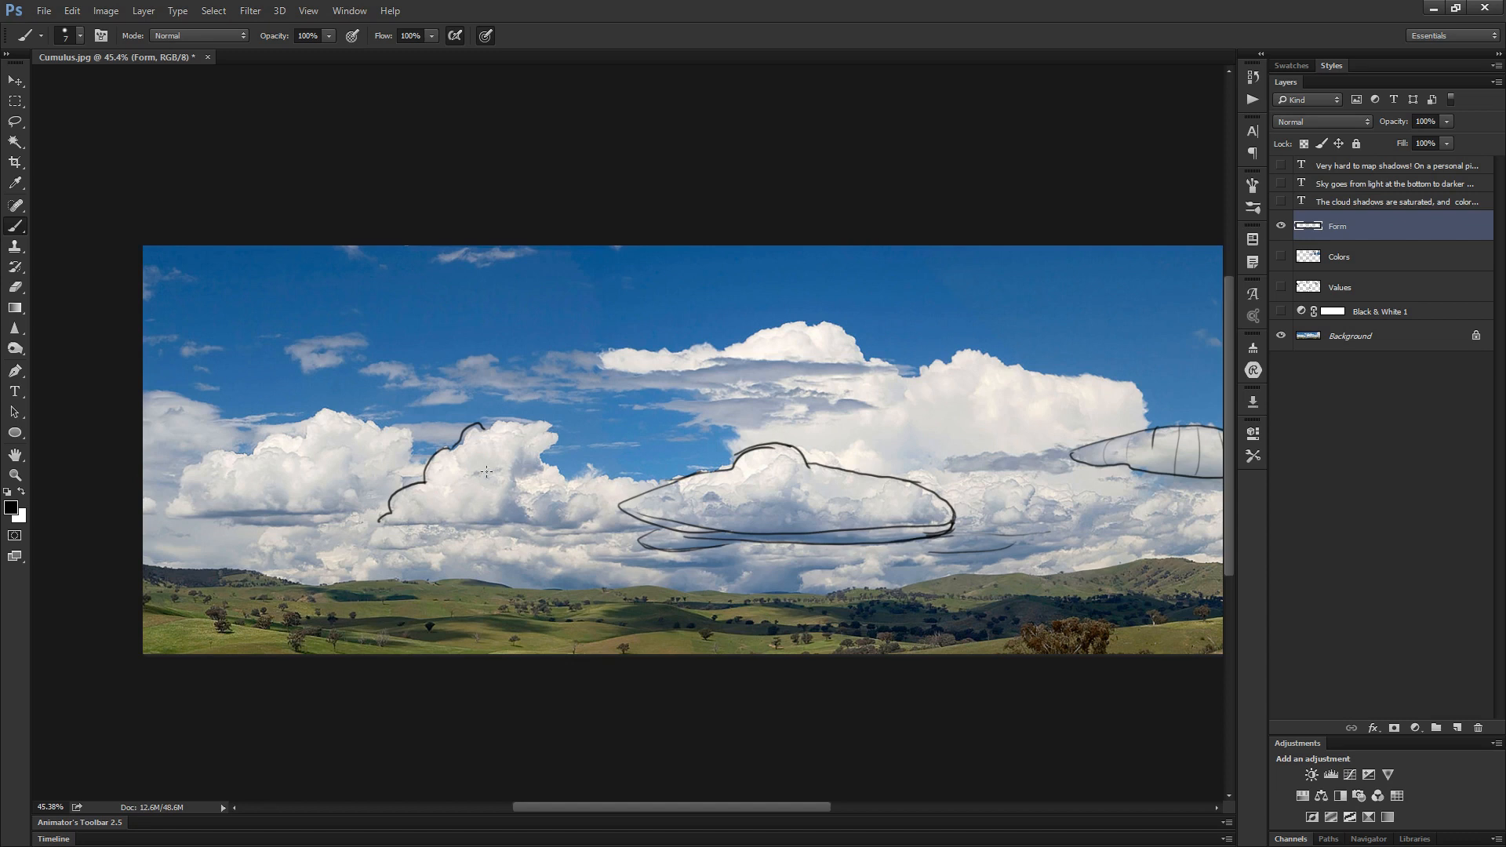
left_click_drag(433, 500, 582, 422)
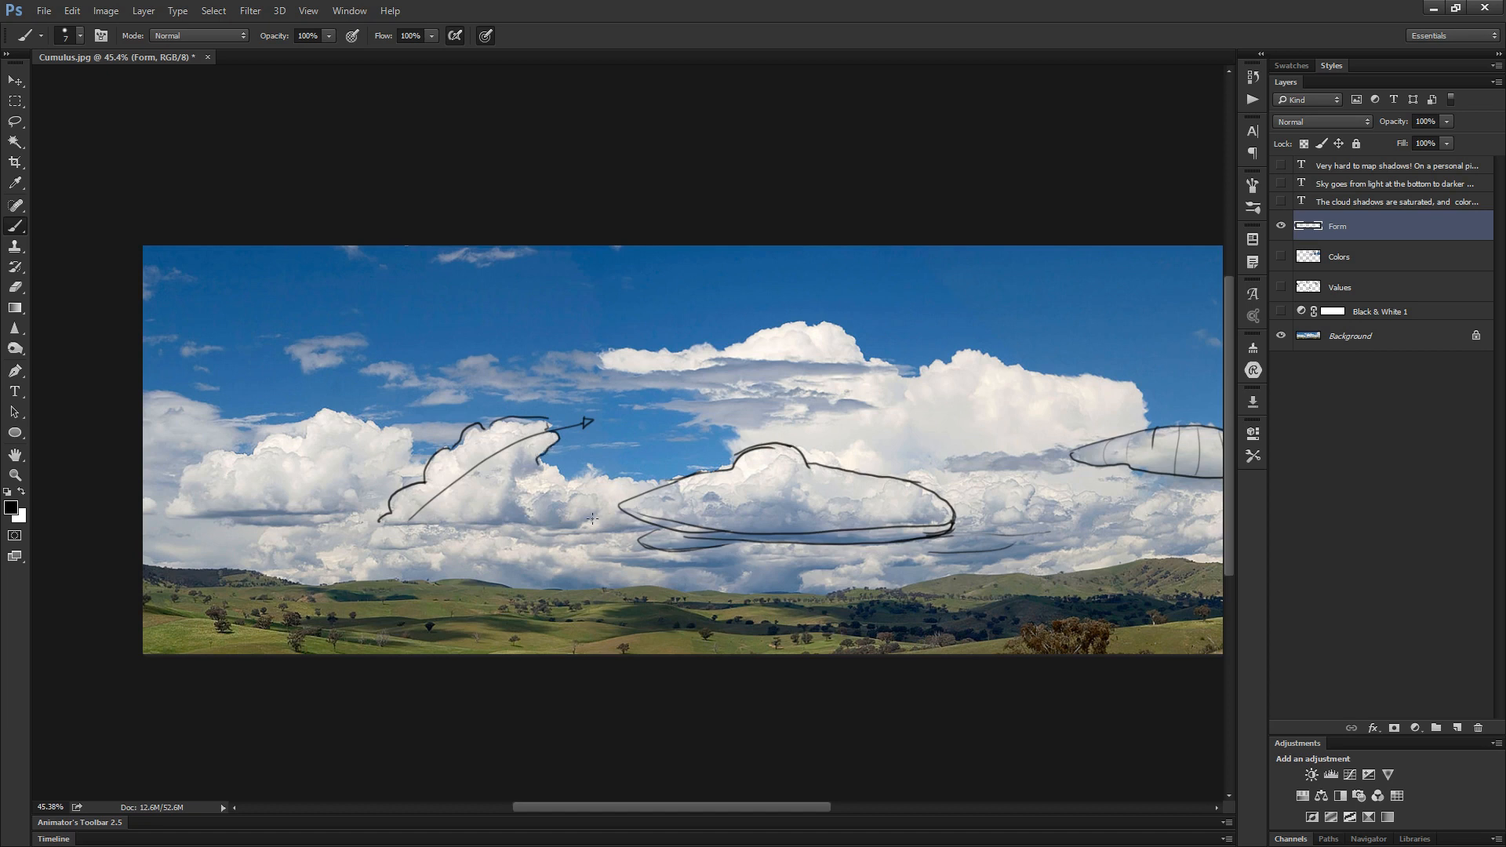
mouse_move(407, 524)
left_mouse_down()
mouse_move(555, 526)
mouse_move(558, 468)
mouse_move(608, 502)
mouse_move(538, 524)
mouse_move(599, 514)
left_mouse_up()
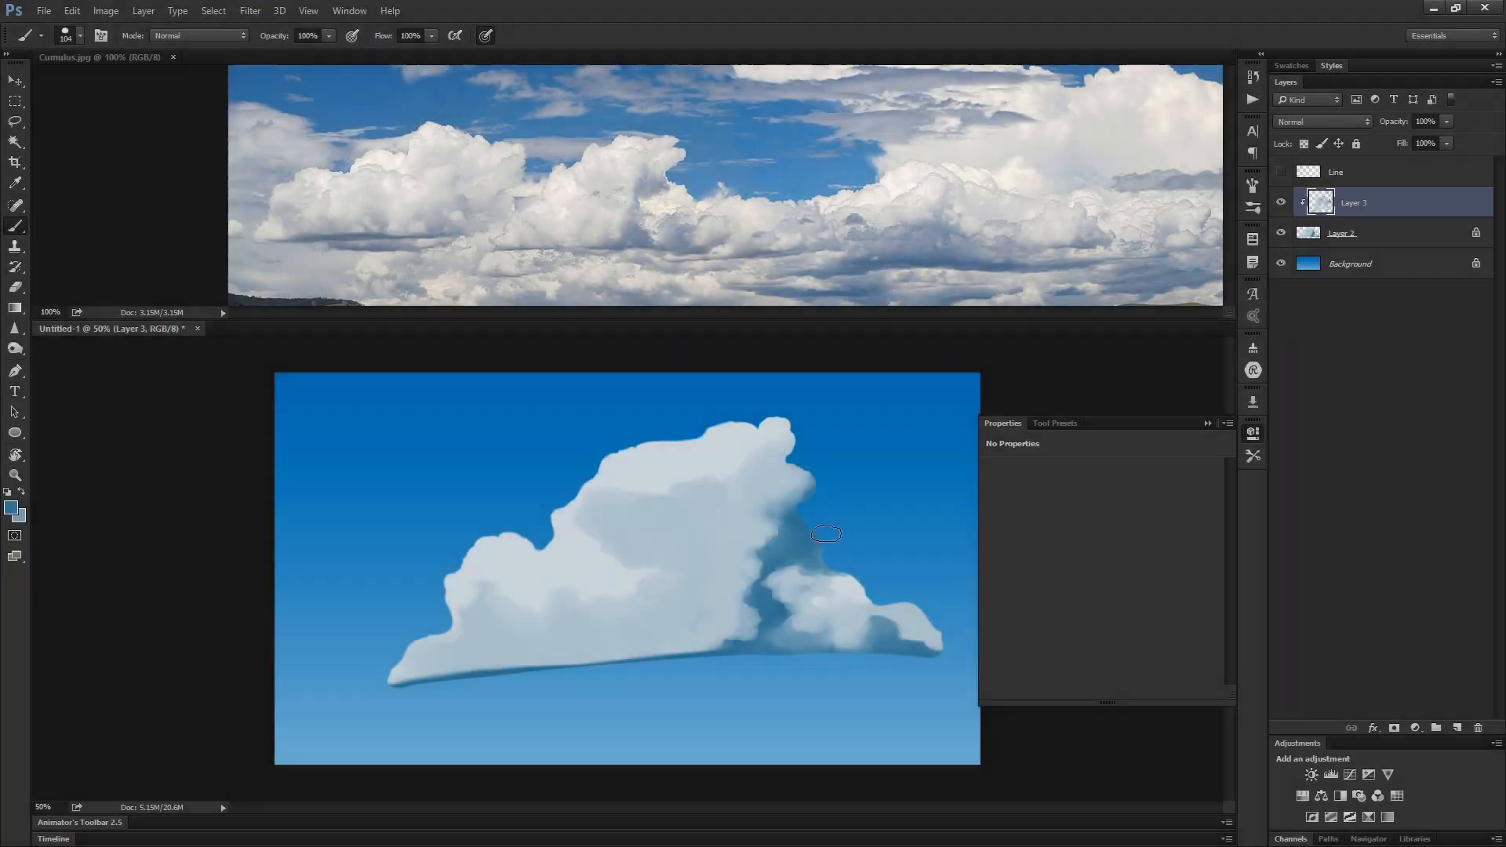
- Paint the blue shadow along the main cloud's right edge and a small dark hollow in its middle on Layer 3 of Untitled-1
left_click(820, 532, "alt")
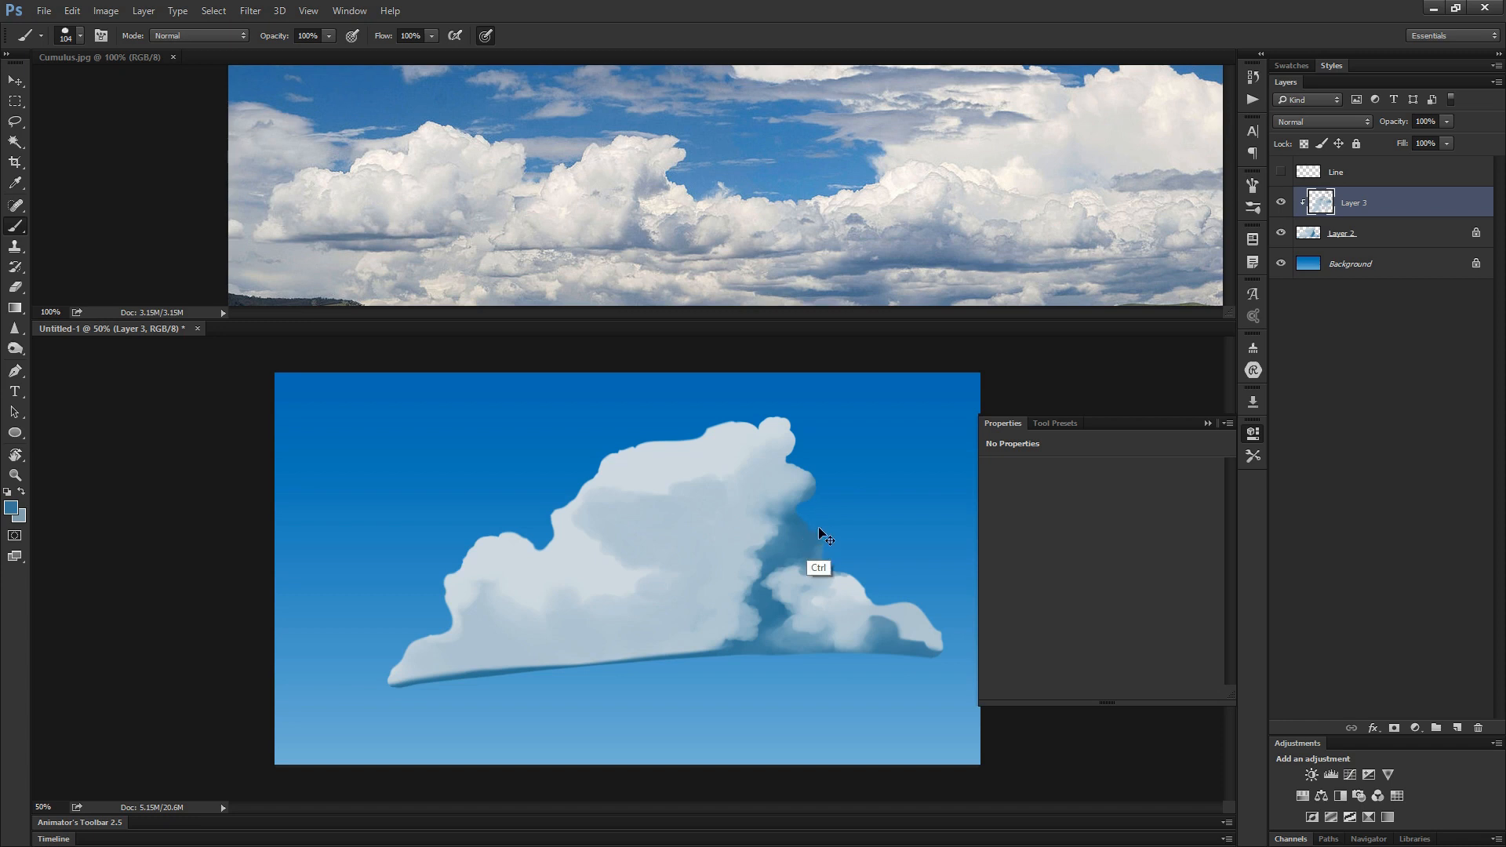
left_click(797, 494, "alt")
mouse_move(818, 535)
left_mouse_down()
mouse_move(801, 519)
mouse_move(813, 475)
mouse_move(804, 502)
left_mouse_up()
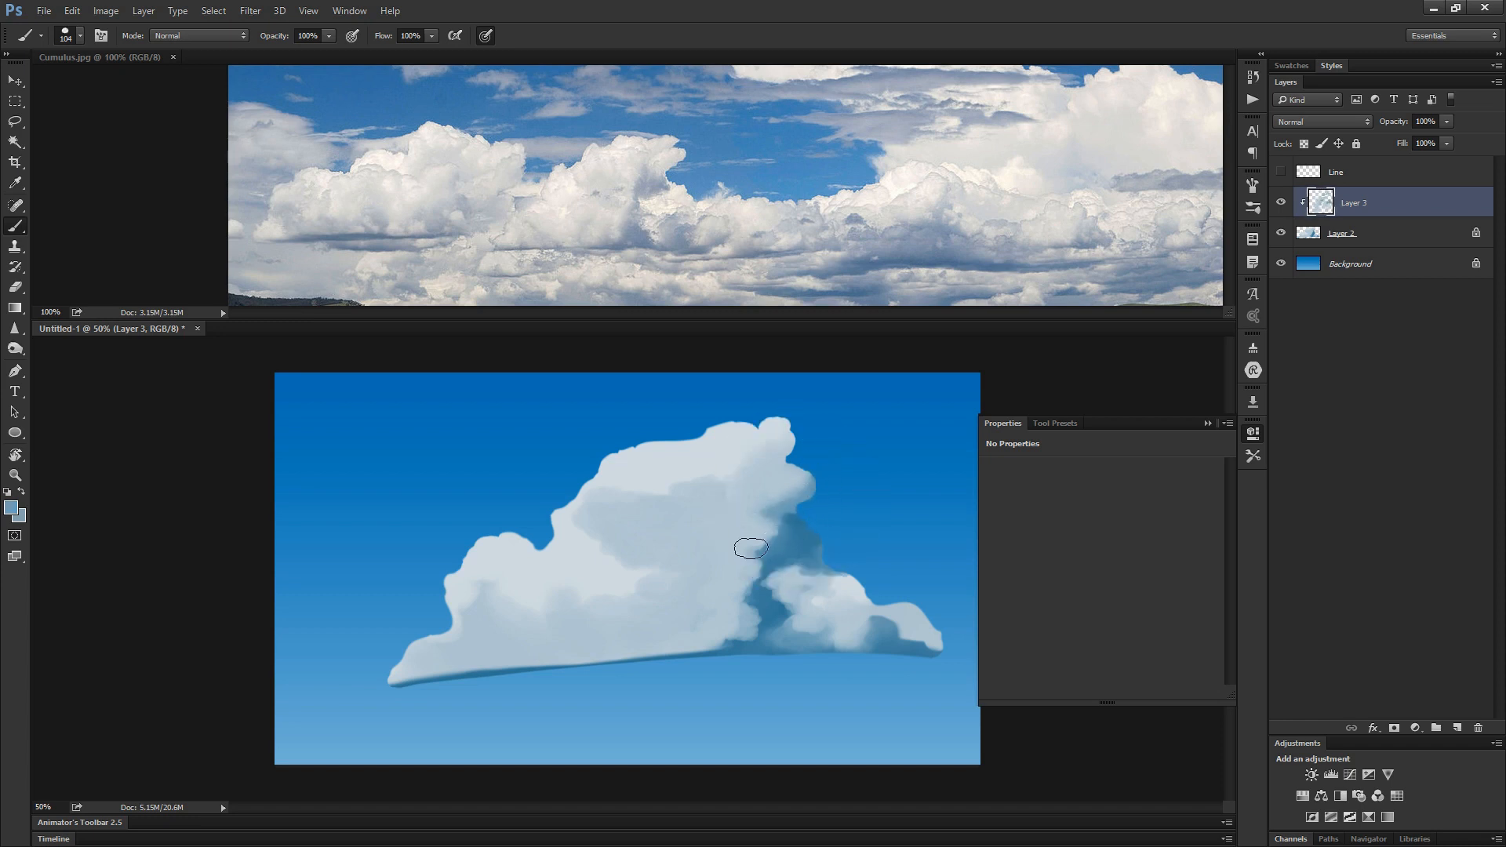
left_click_drag(643, 544, 664, 542)
left_click(673, 547, "alt")
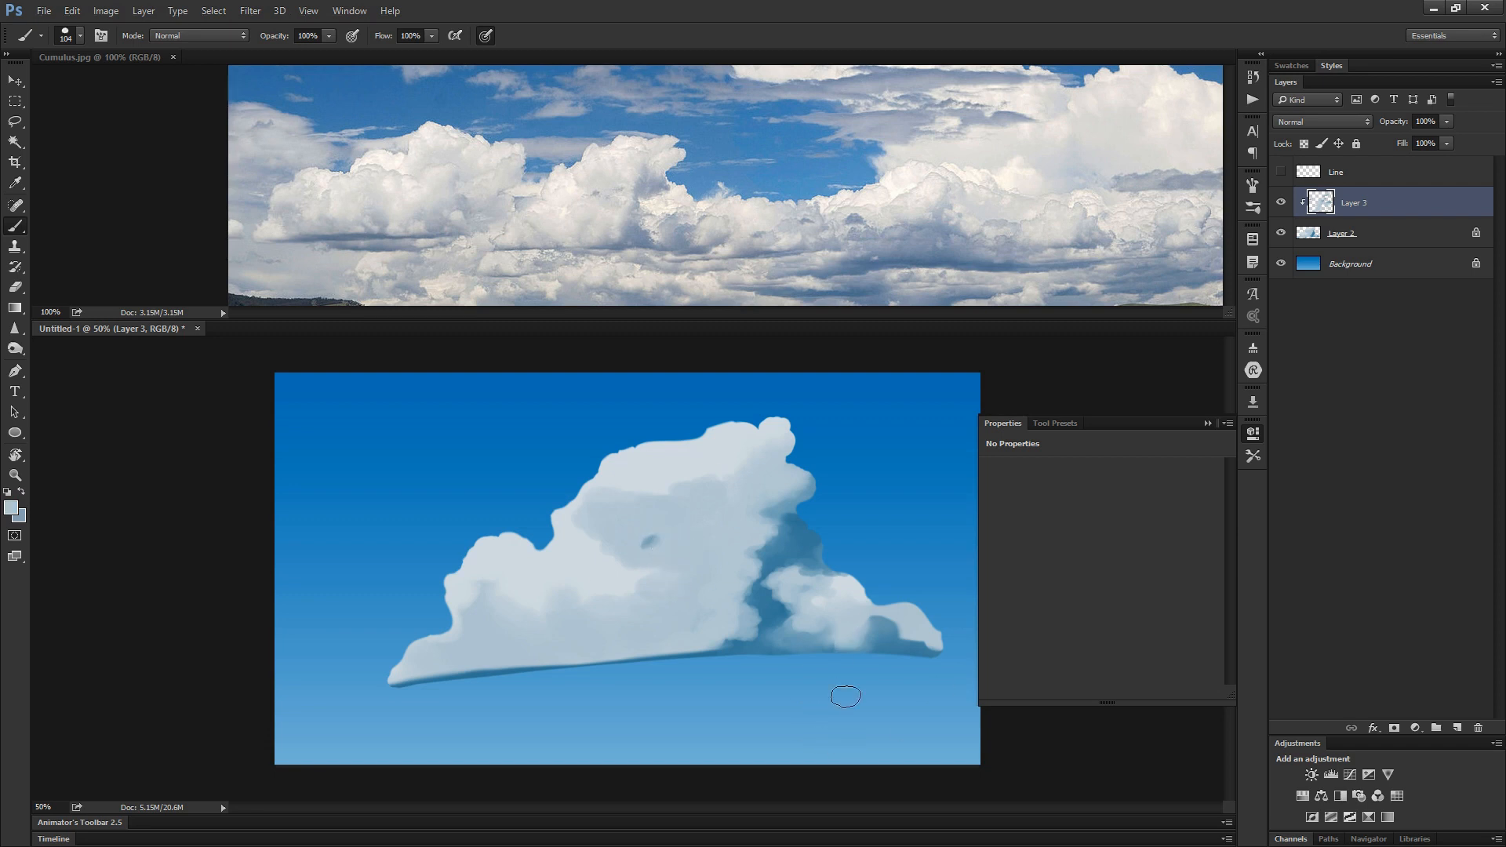
- Repaint the dark shadow on the cloud's small rightmost puff with a paler blue-grey on Layer 3
left_click(891, 631, "alt")
left_click_drag(901, 626, 884, 642)
left_click_drag(880, 634, 904, 604)
left_click(869, 634, "alt")
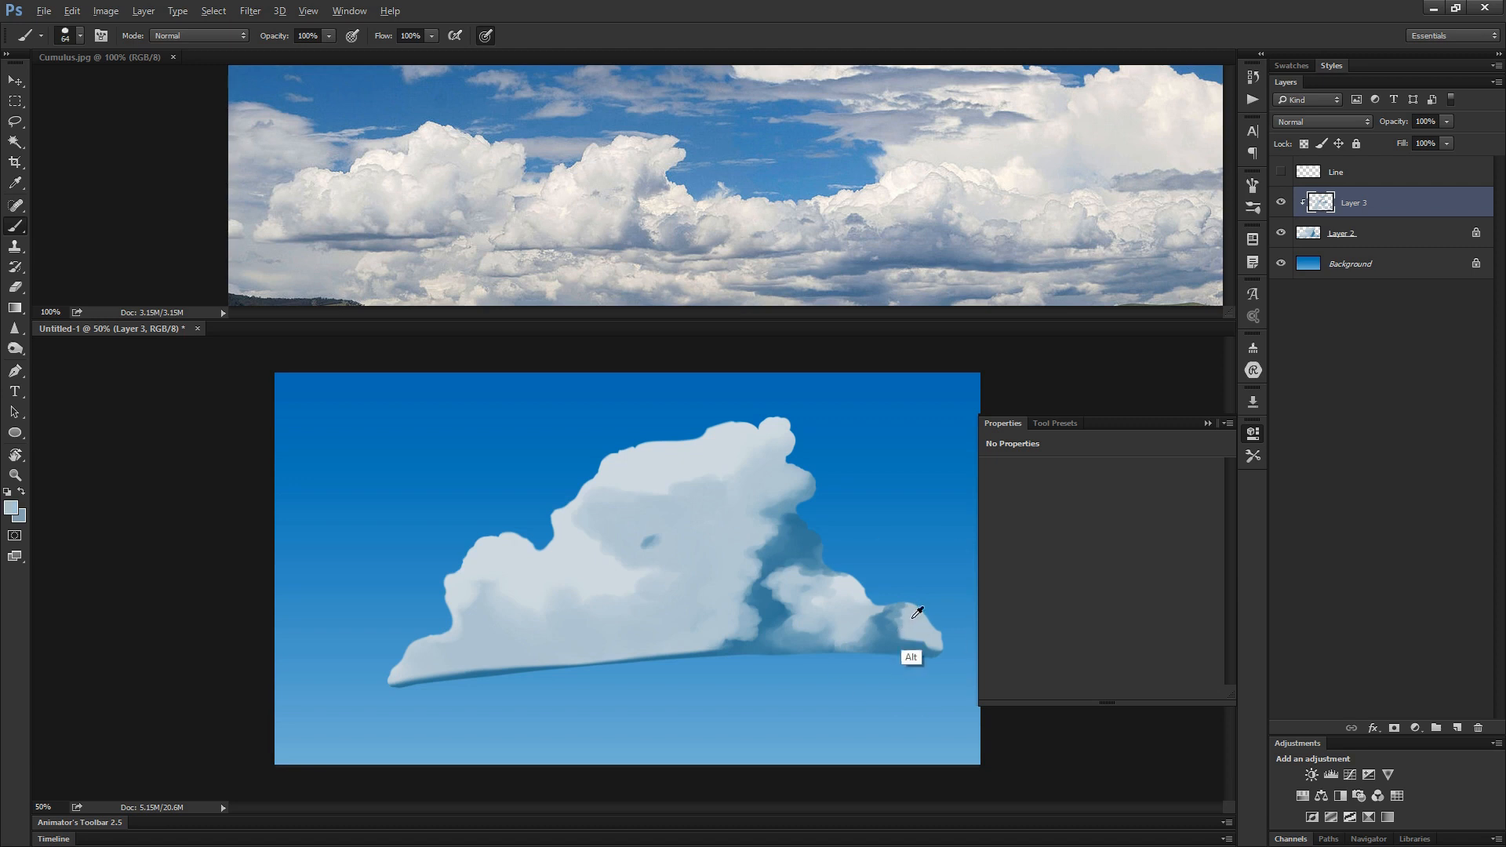
- Refine the rightmost puff's lower edge and upper contour with sampled blue-grey tones on Layer 3
left_click(931, 644, "alt")
left_click_drag(902, 637, 937, 643)
left_click(944, 641, "alt")
left_click(934, 636, "alt")
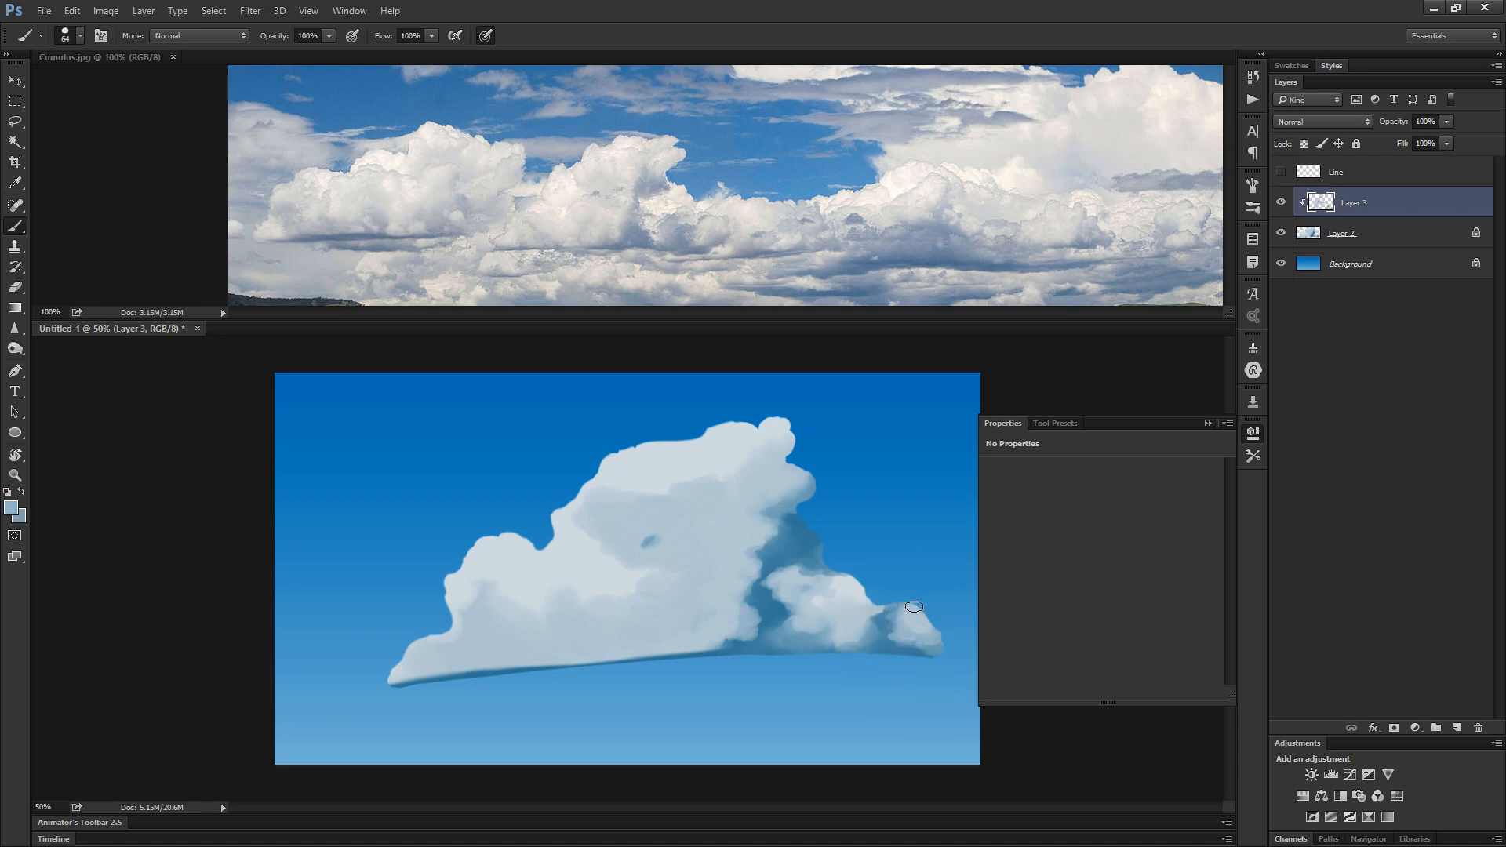
left_click(891, 613, "alt")
left_click_drag(894, 611, 908, 607)
left_click(887, 614, "alt")
- Build up soft white highlights on the cloud's upper lobes on Layer 4 with the Mixer Brush
left_click_drag(384, 36, 343, 60)
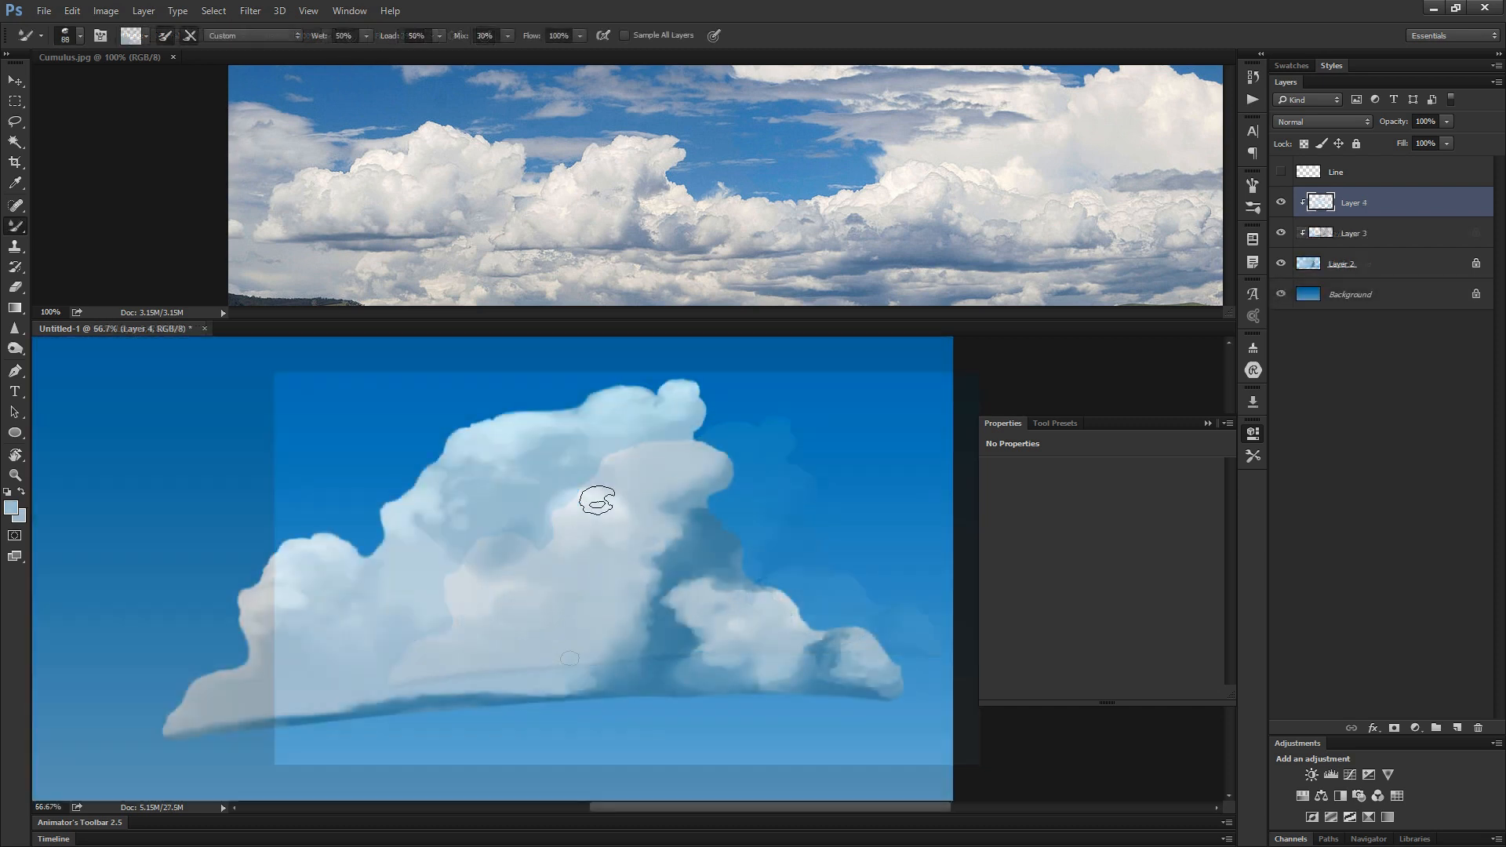
right_click(674, 411, "alt")
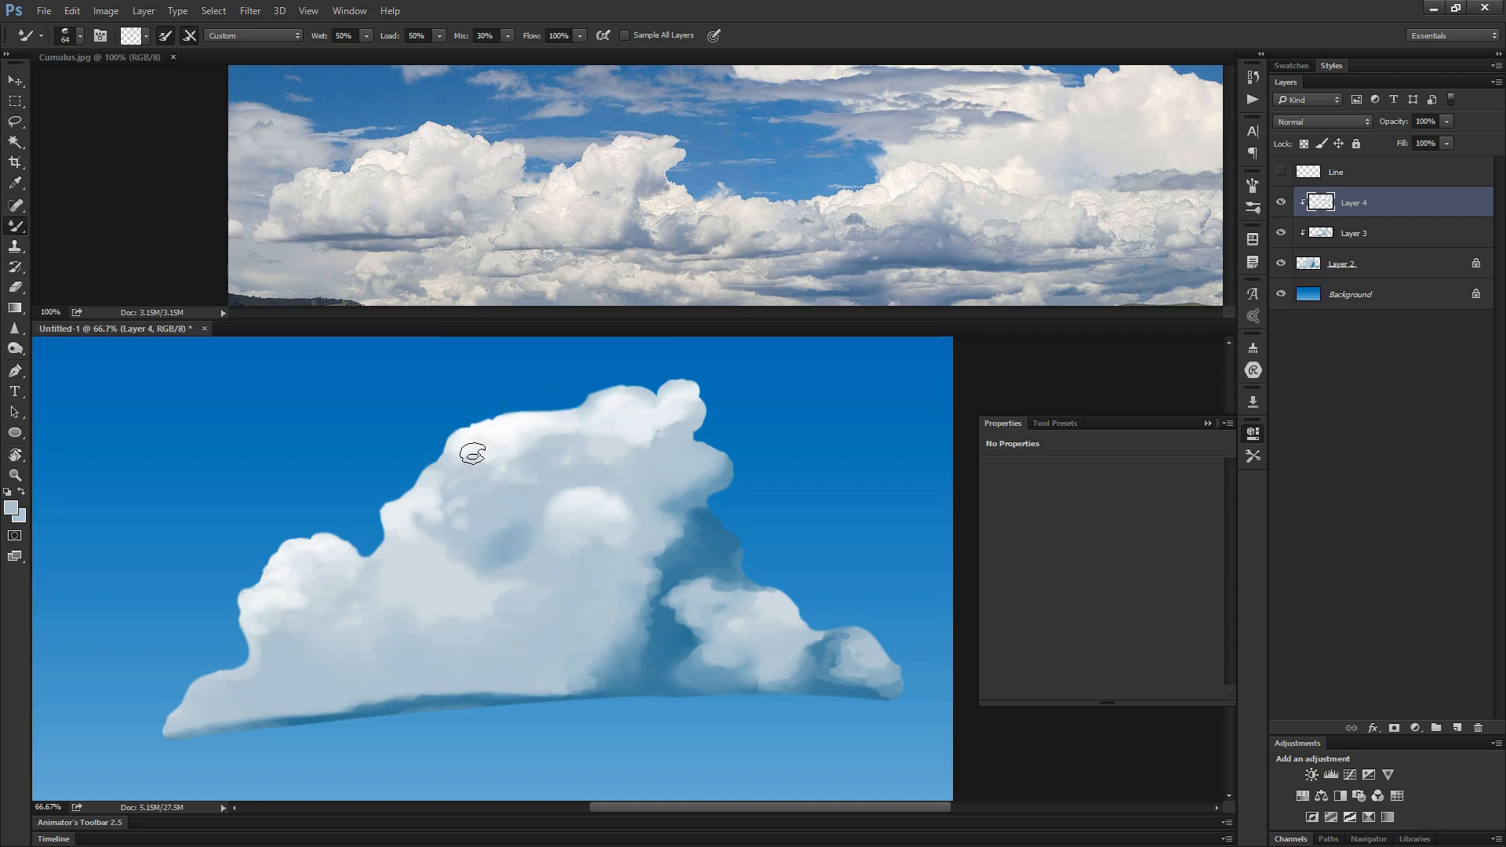
left_click_drag(458, 459, 475, 442)
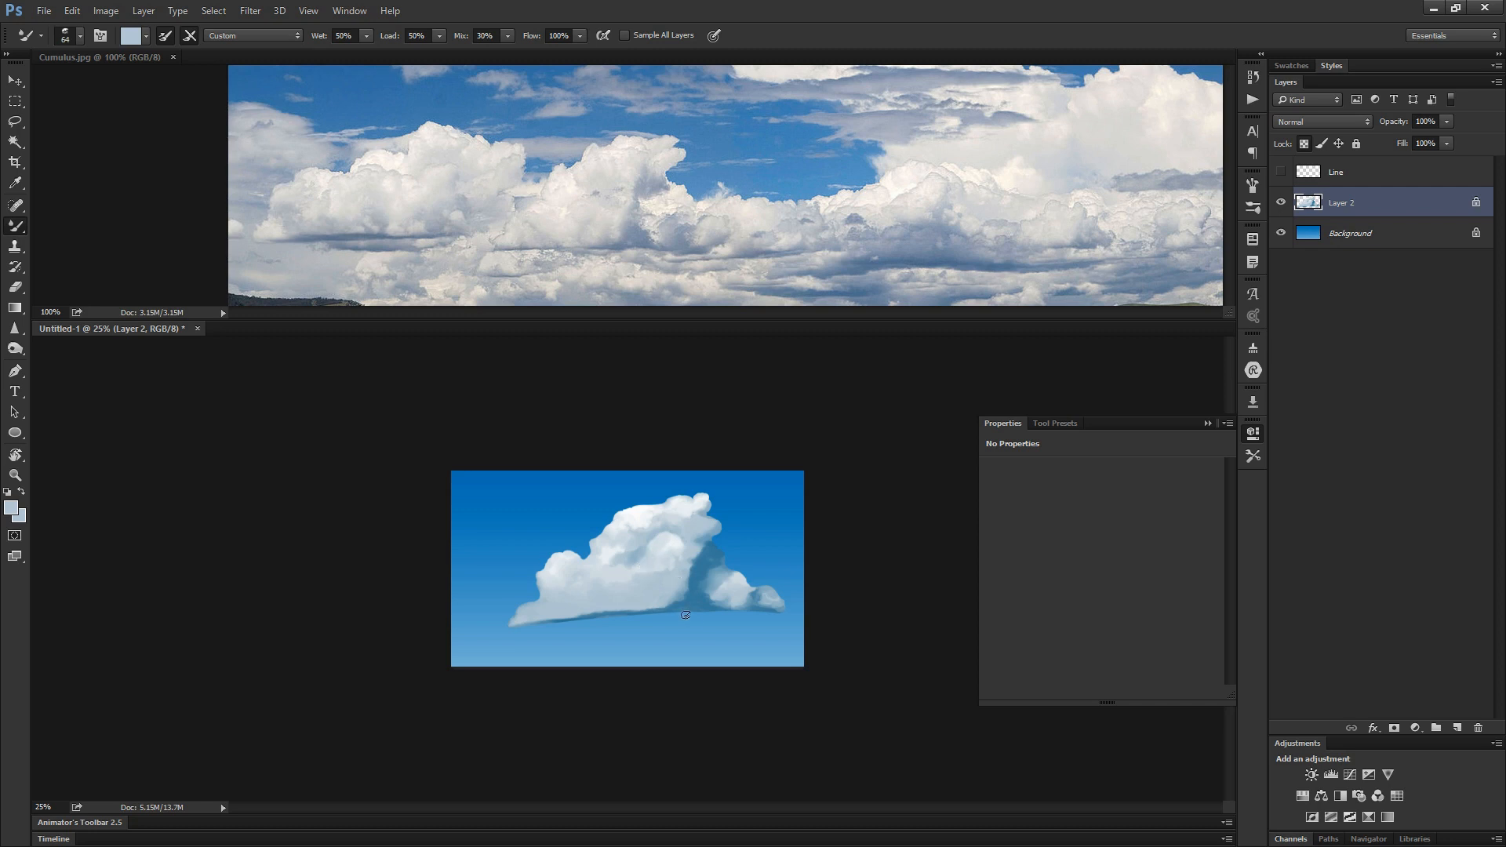
- Switch from the Mixer Brush to the regular Brush, pick up the cloud's near-white highlight color and adjust the brush size
key("shift+b")
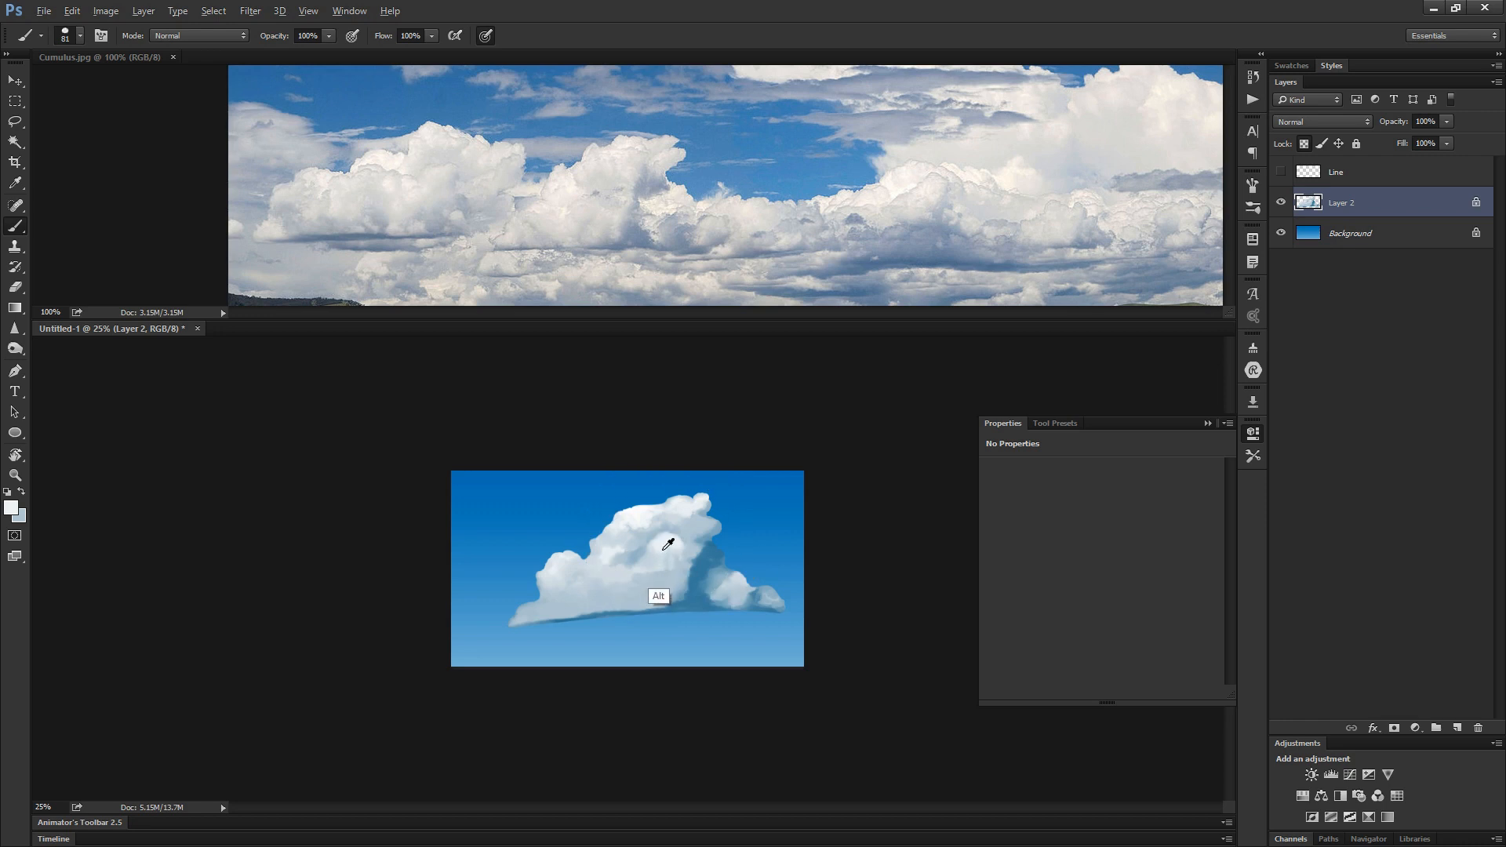
right_click(655, 546, "alt")
right_click(653, 546, "alt")
right_click(653, 547, "alt")
right_click(650, 555, "alt")
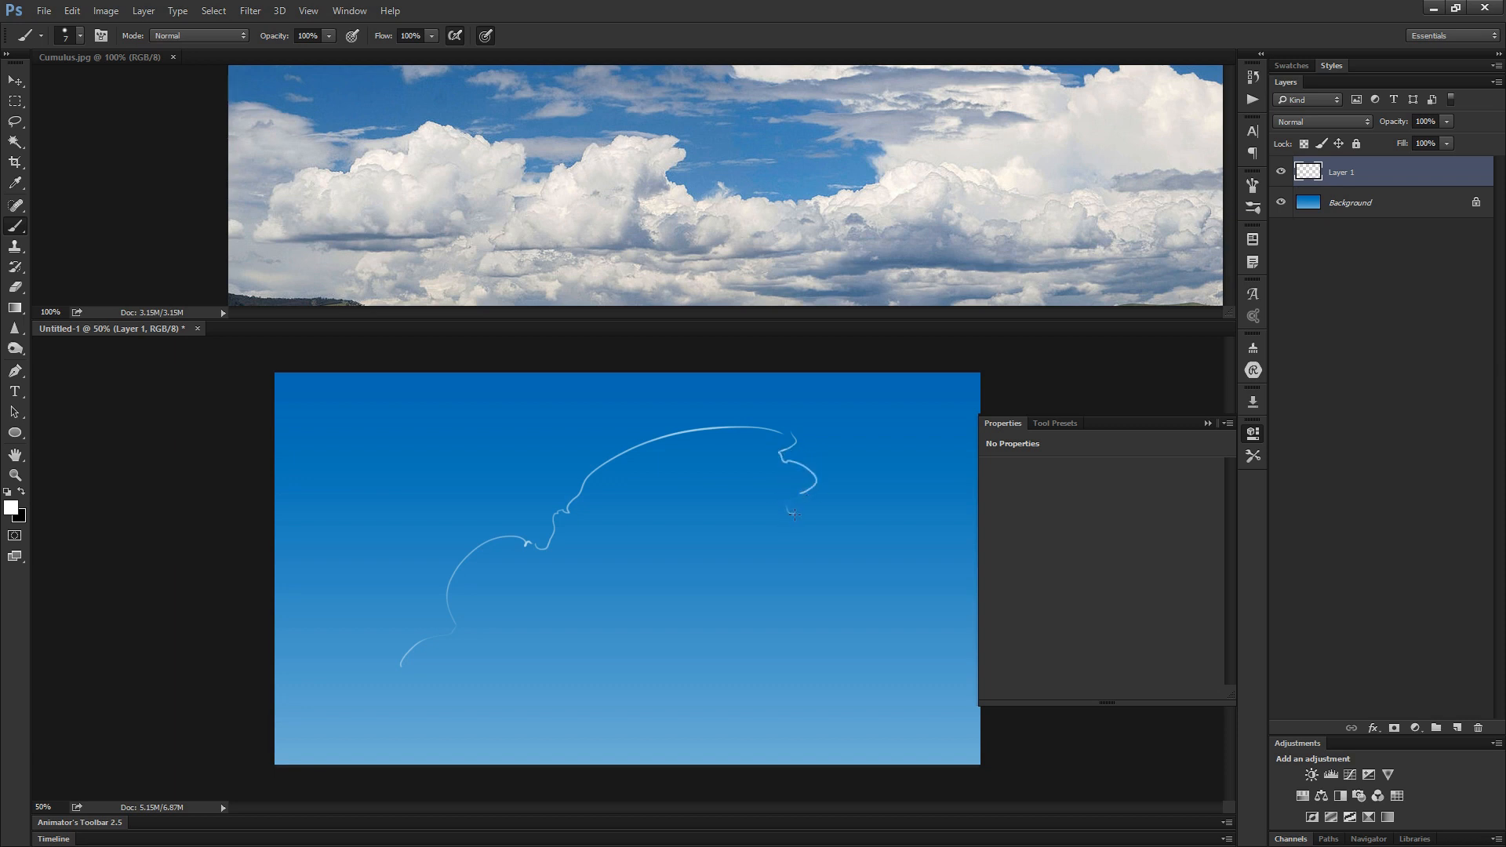
- Sketch the cloud's sloping right side and its flat base in thin white lines on Layer 1
left_click_drag(821, 559, 879, 639)
left_click_drag(397, 690, 876, 659)
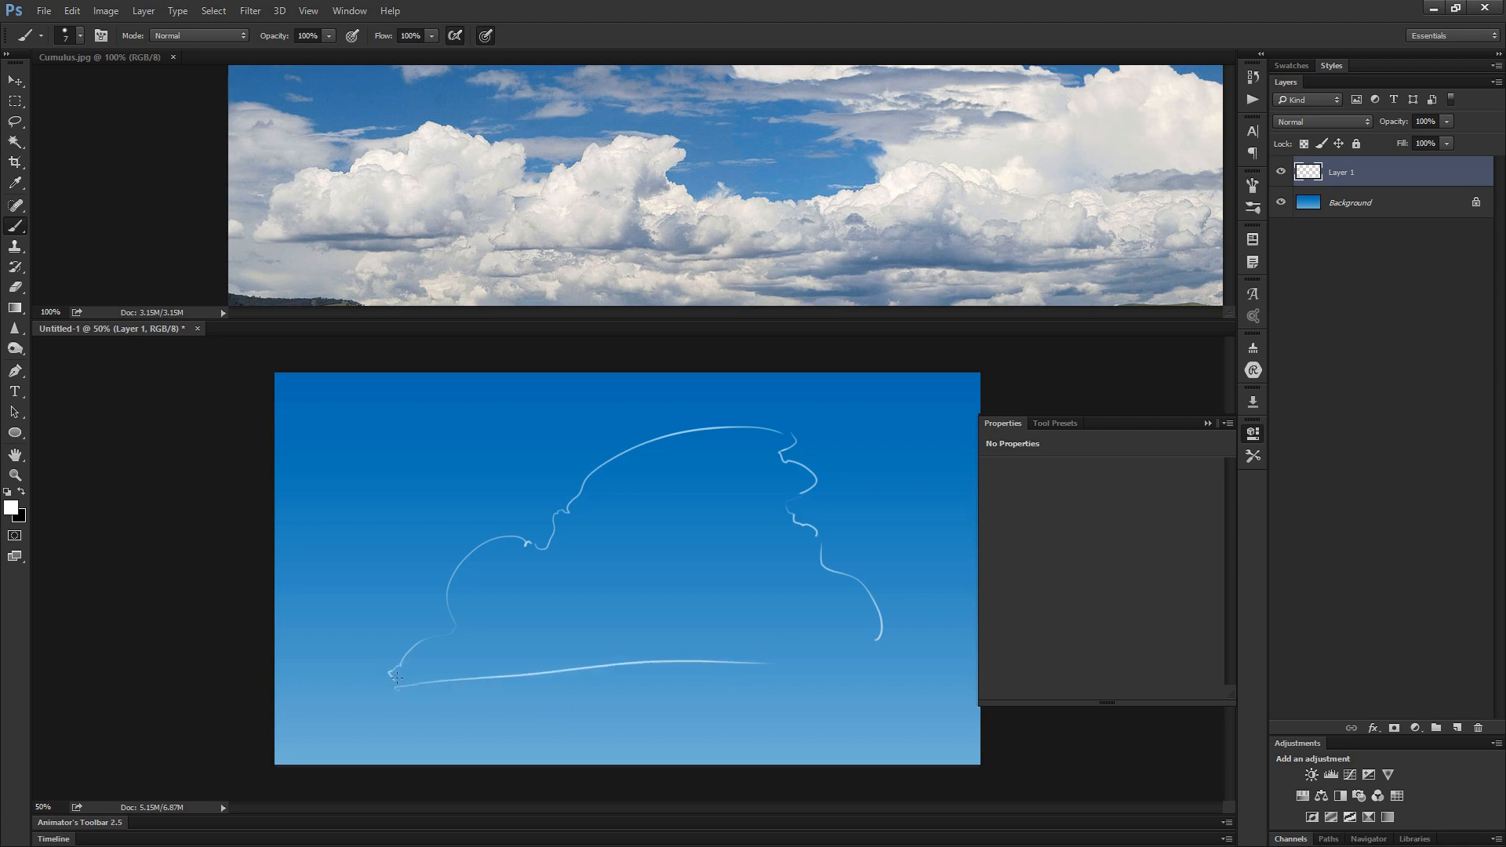
left_click_drag(397, 679, 676, 653)
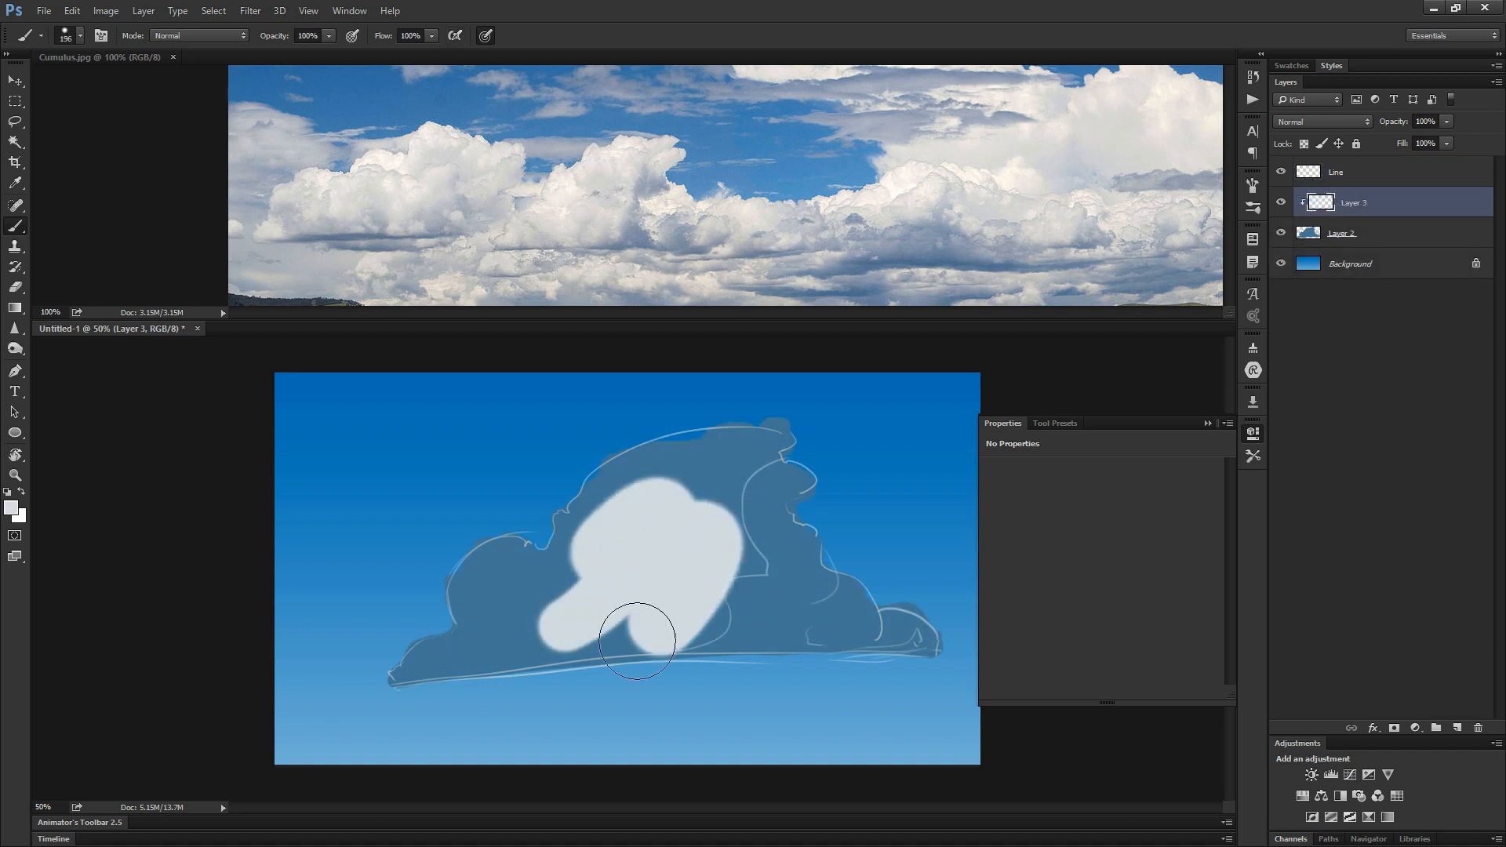
- Block in the cloud's pale lit mass over the blue silhouette and work blue-grey shading into its body
left_click_drag(640, 622, 571, 622)
mouse_move(767, 400)
left_mouse_down()
mouse_move(707, 457)
mouse_move(811, 440)
mouse_move(790, 430)
mouse_move(750, 465)
mouse_move(761, 439)
mouse_move(726, 549)
left_mouse_up()
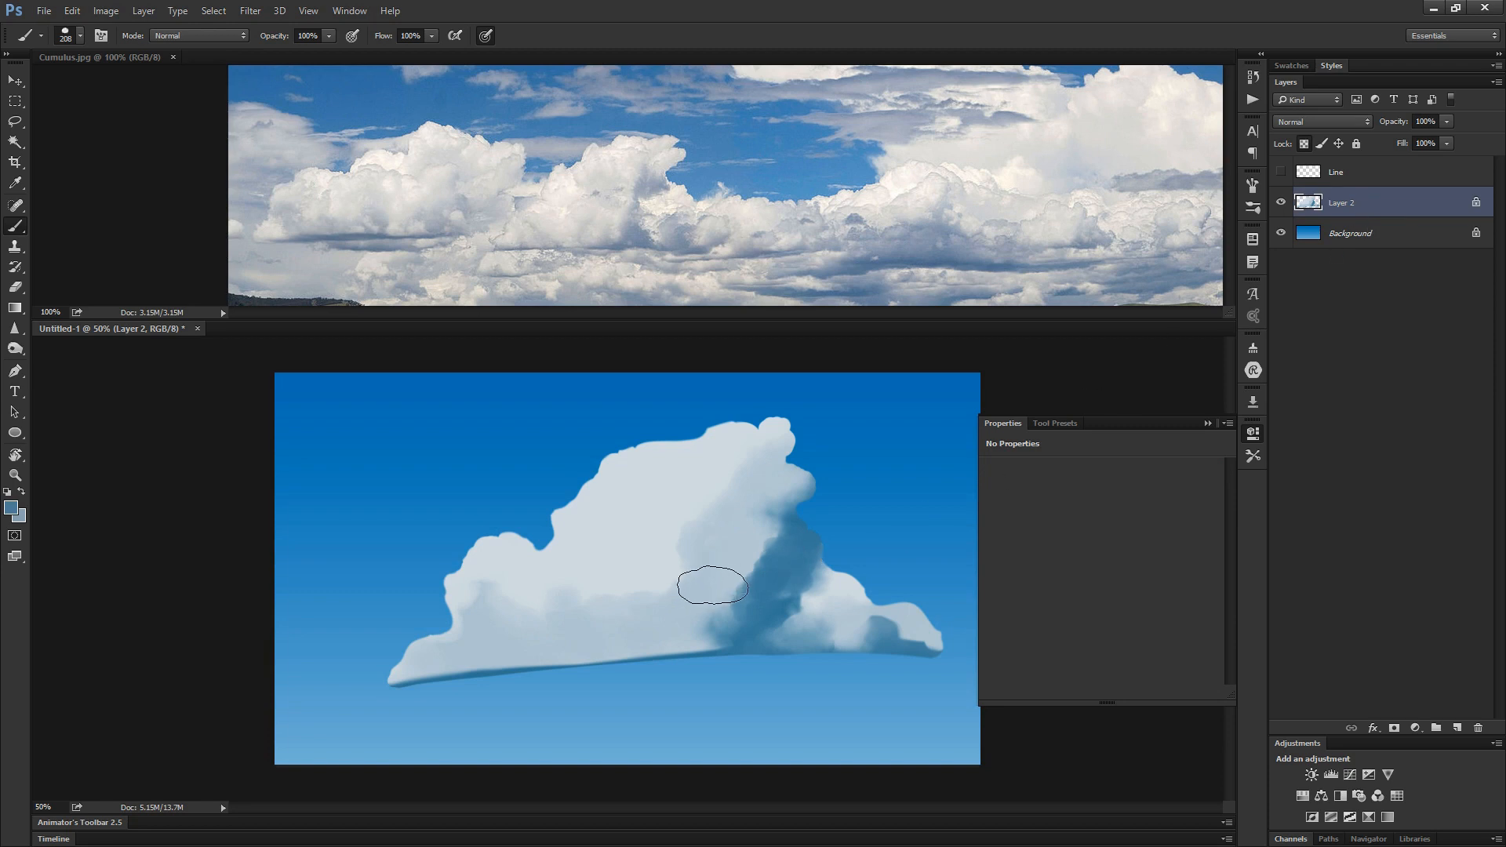
left_click(684, 596, "alt")
mouse_move(682, 621)
left_mouse_down()
mouse_move(689, 548)
mouse_move(659, 520)
mouse_move(591, 510)
left_mouse_up()
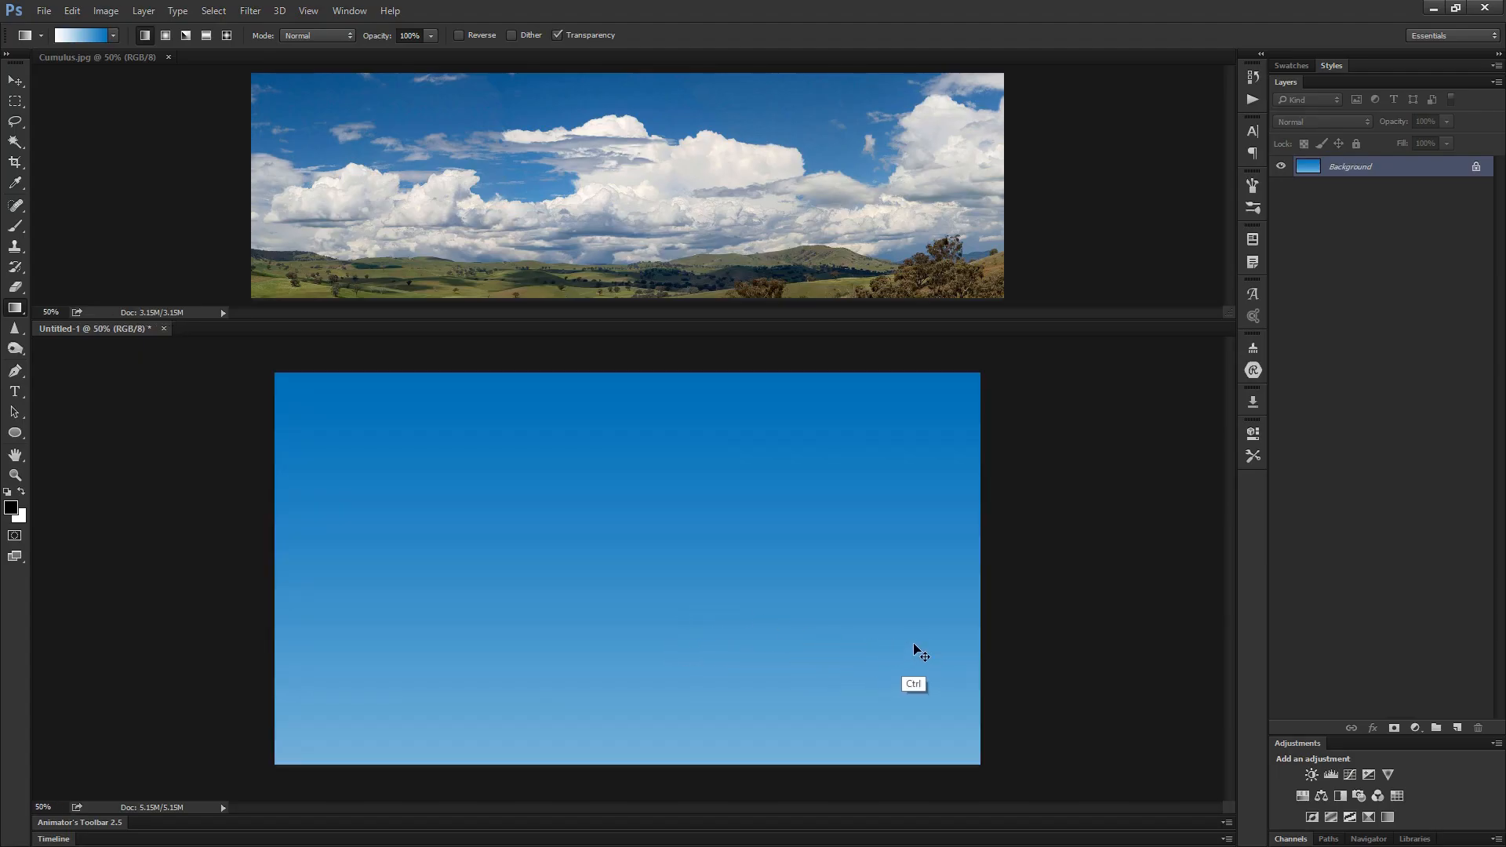
- Darken the sky gradient with a Levels adjustment using a black input level of 17, and merge it into the Background
key("i")
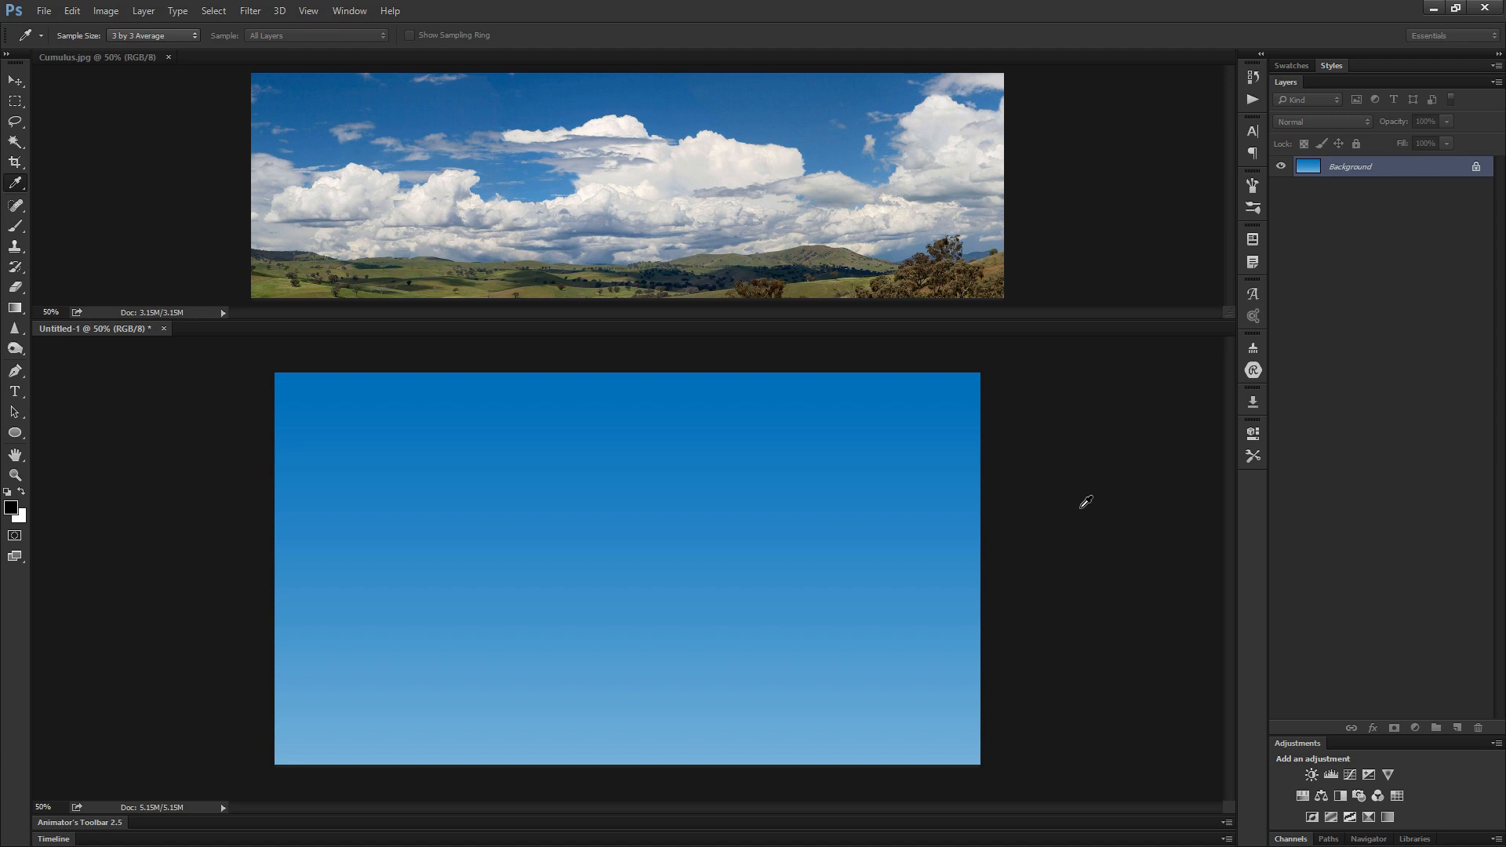
key("g")
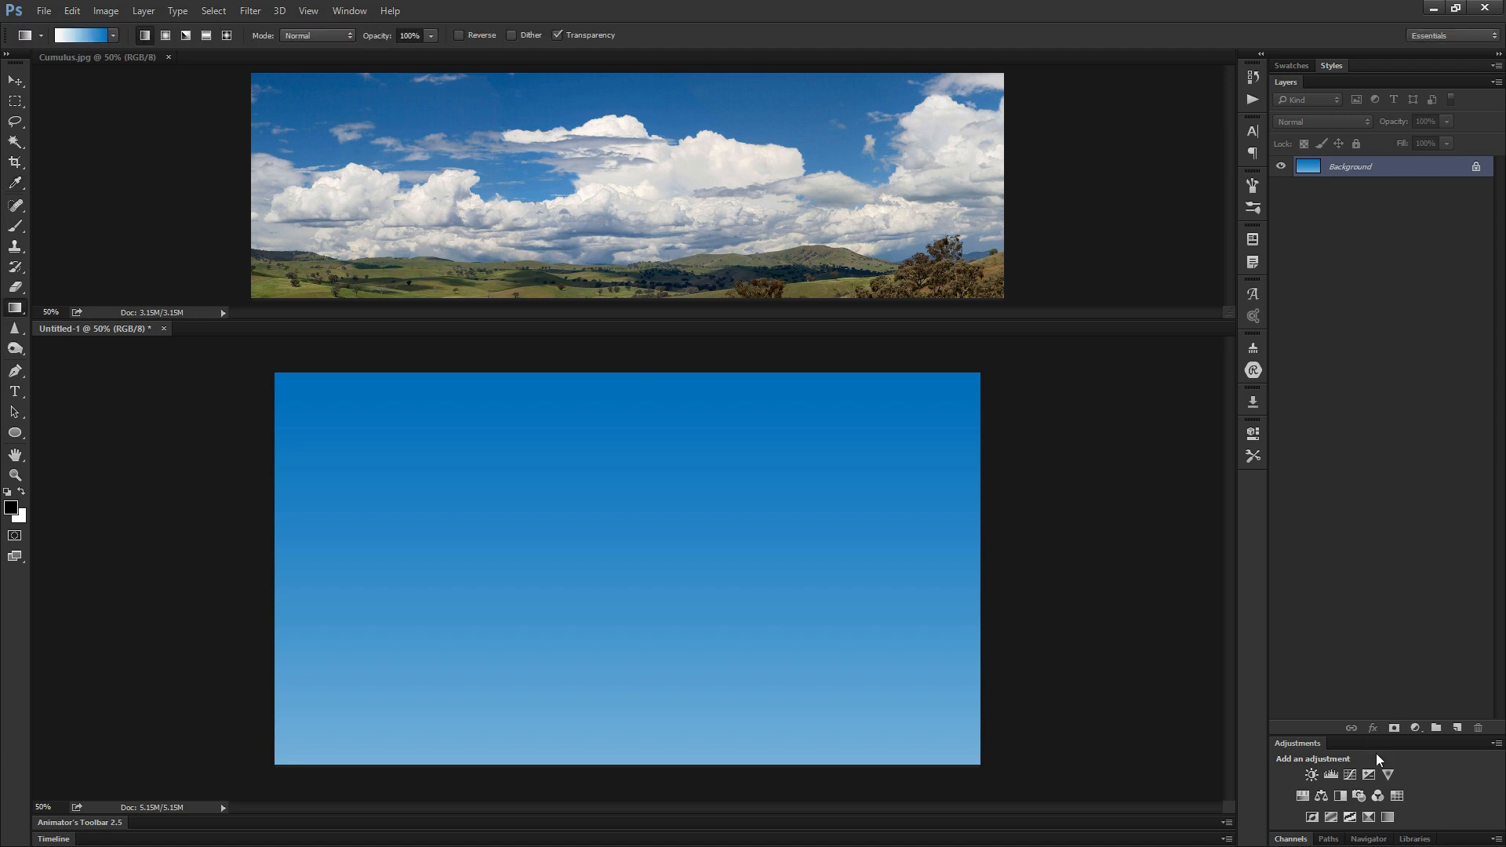
left_click(1332, 775)
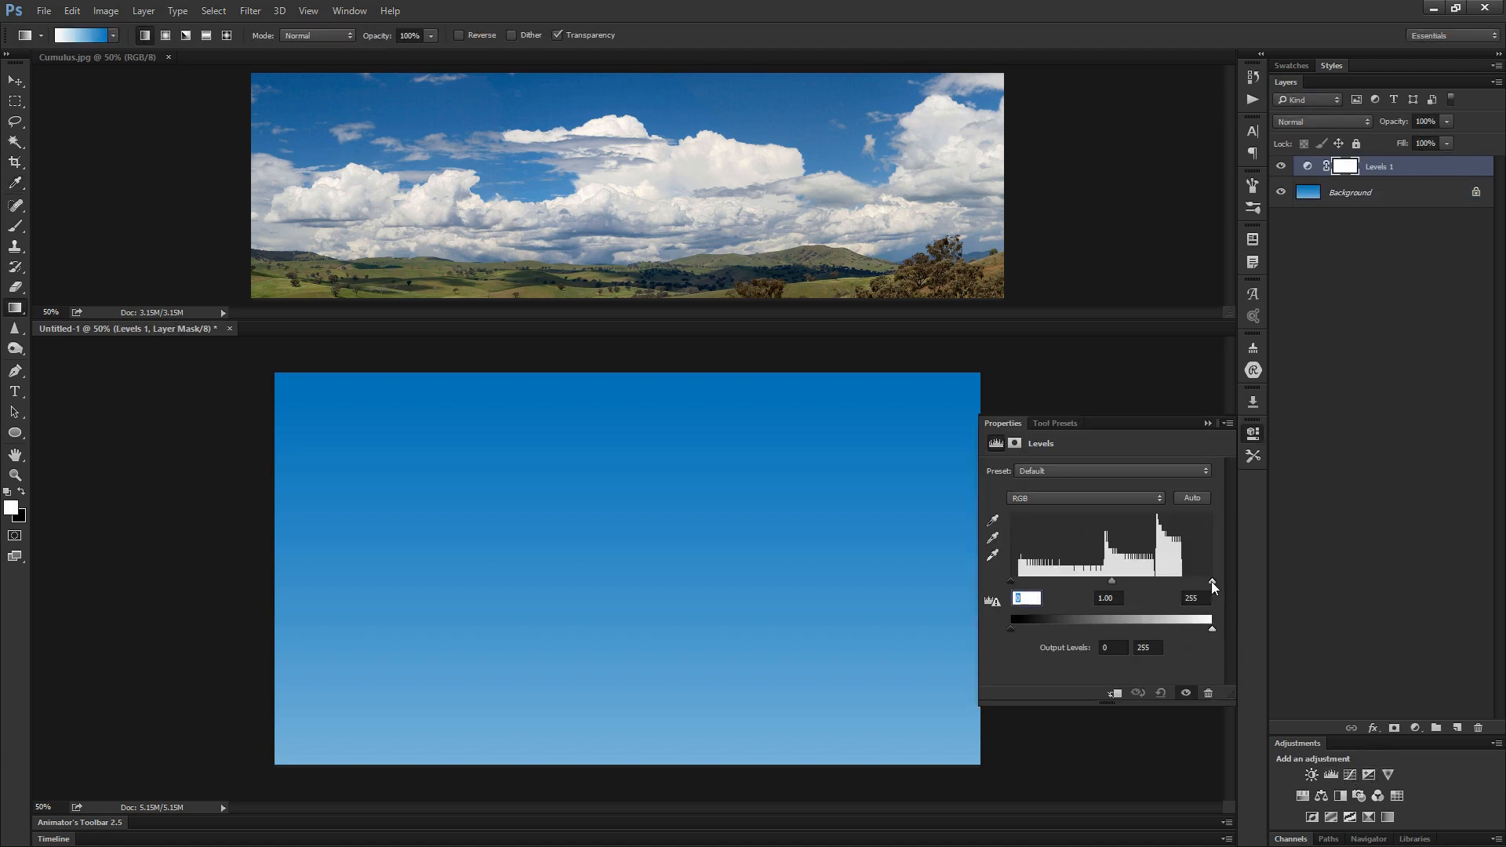
left_click_drag(1010, 581, 1025, 584)
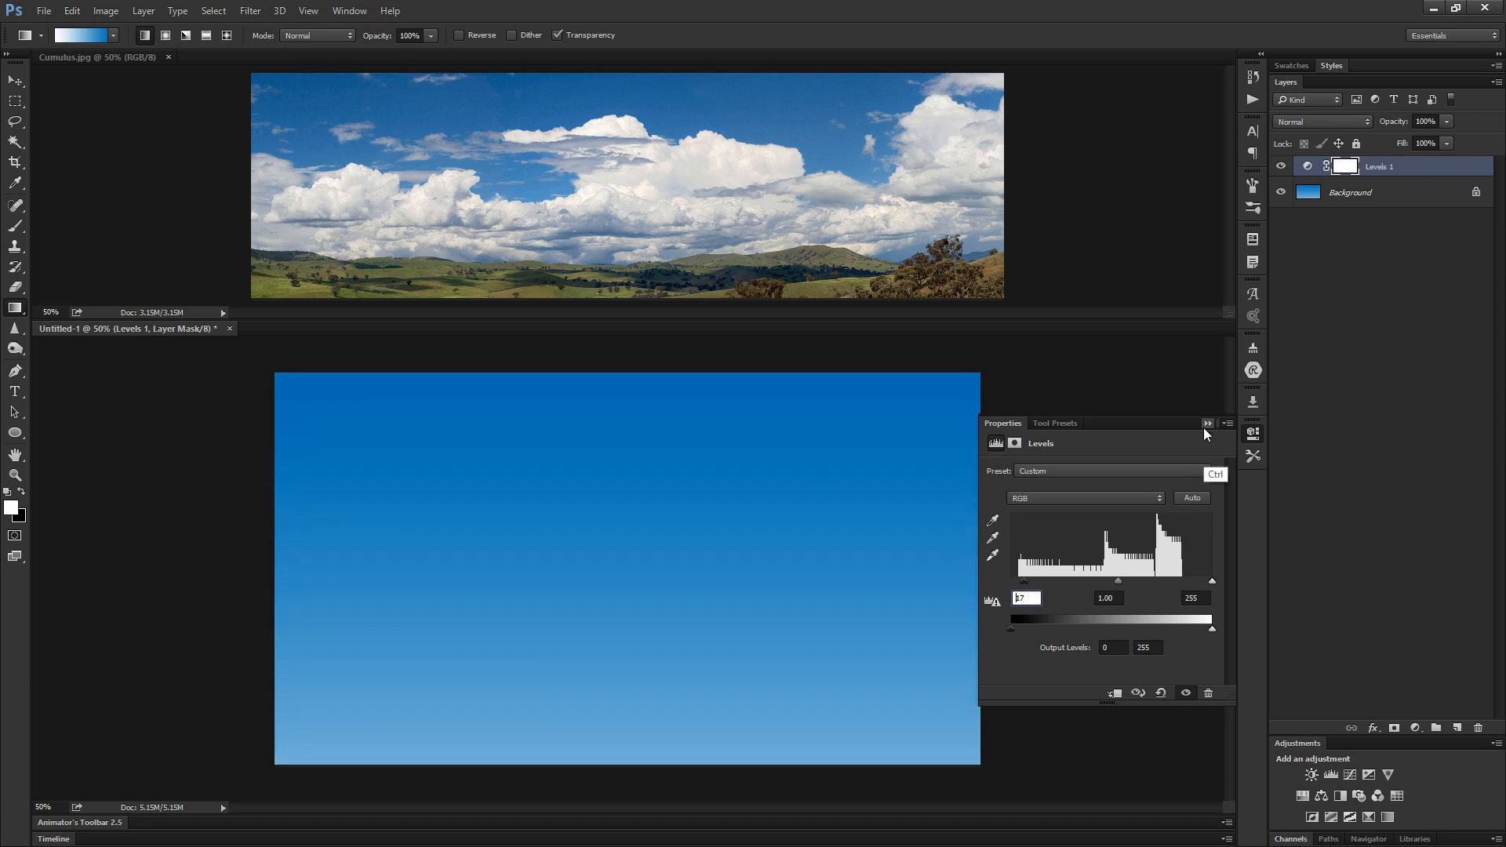
key("Delete")
- Add a new empty layer above the sky for sketching and show the reference photo's clouds at 100%
key("ctrl+shift+alt+n")
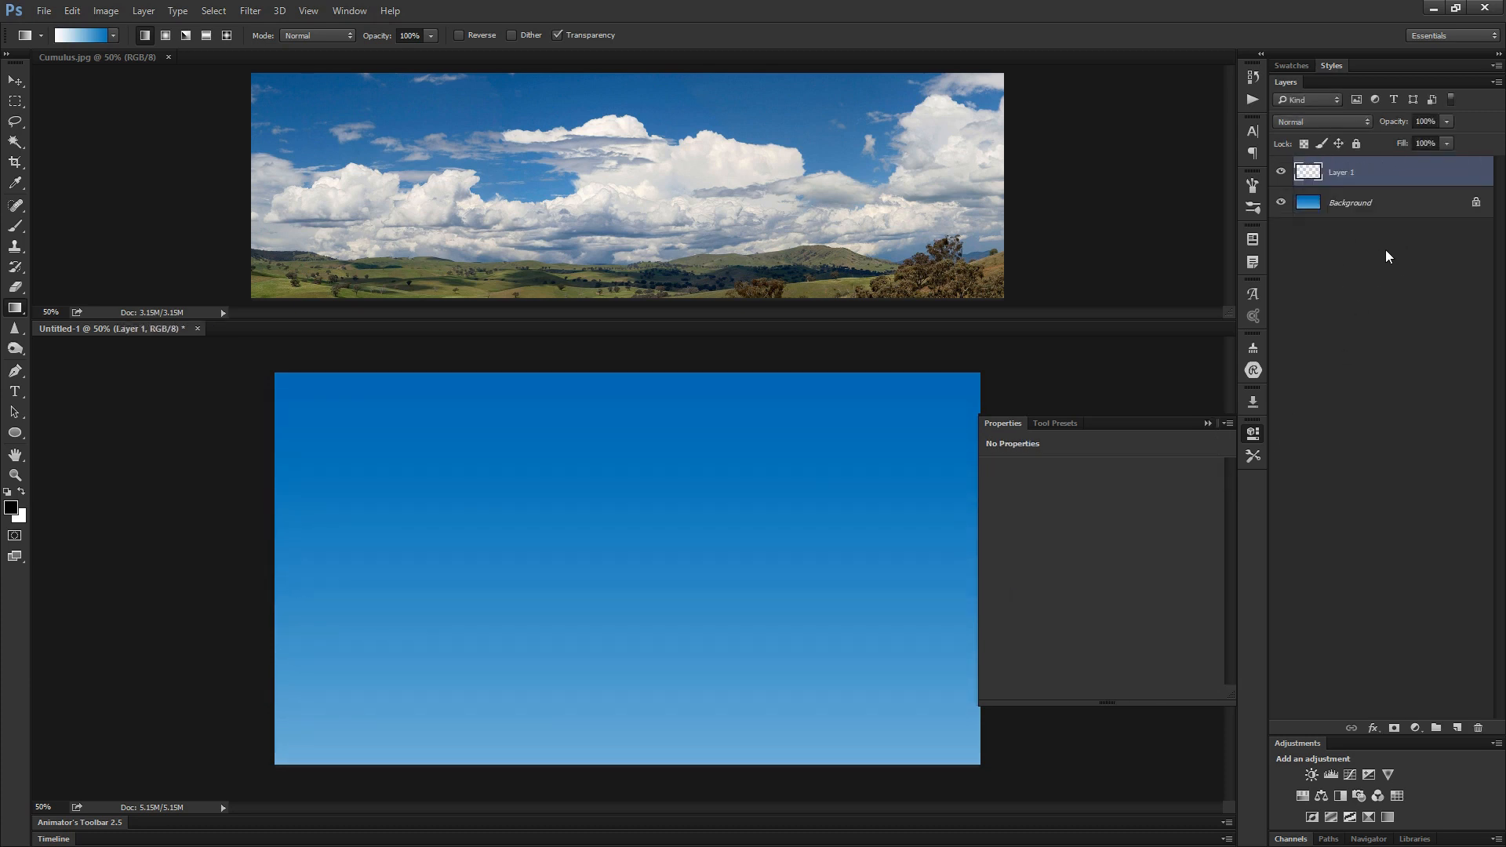
key("b")
left_click(735, 207, "ctrl")
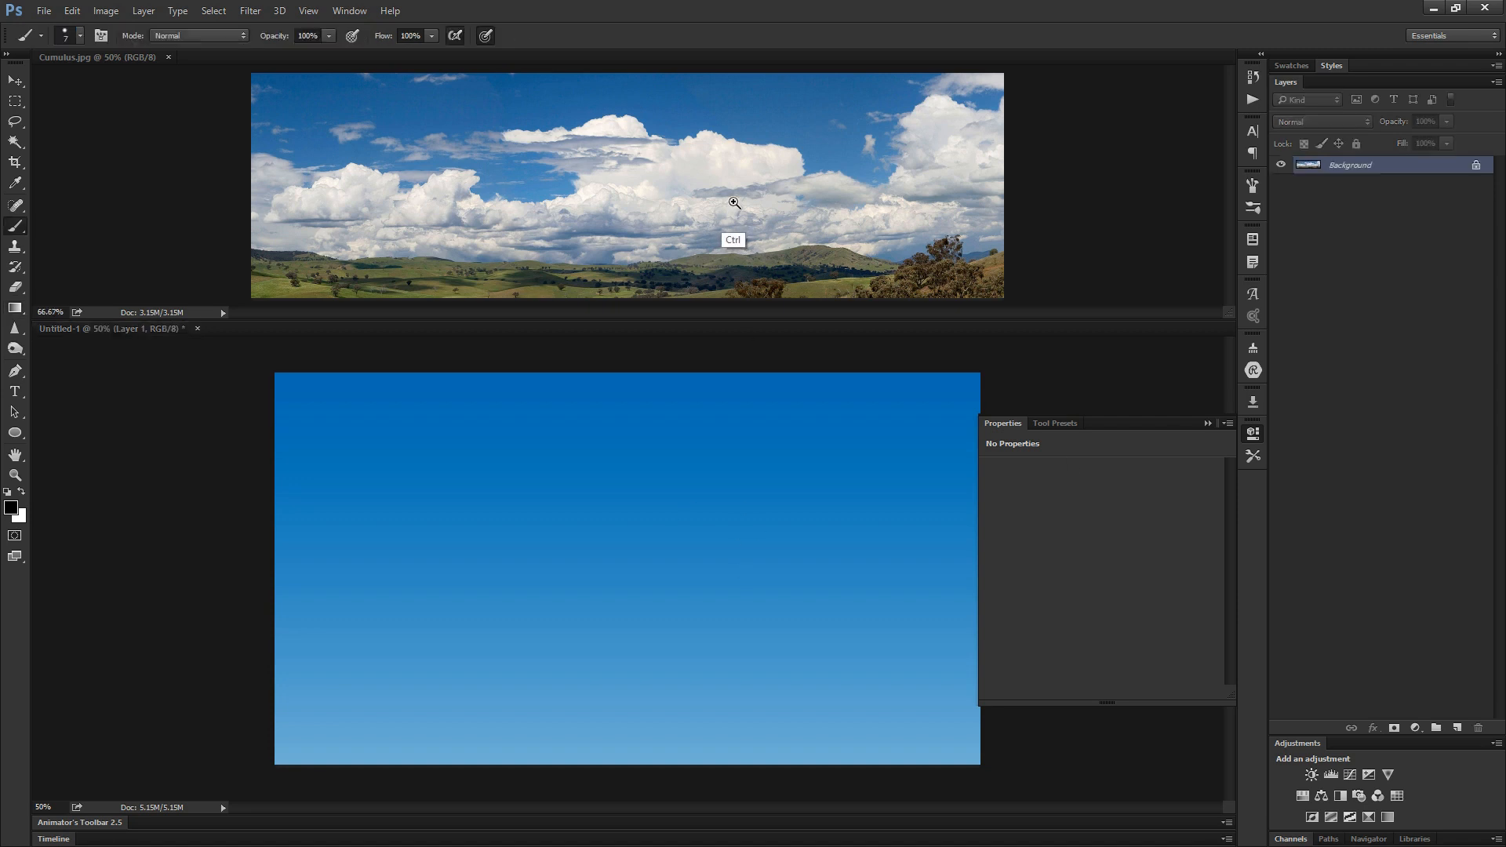
left_click(726, 206, "ctrl")
left_click(726, 206, "ctrl")
left_click_drag(715, 203, 920, 212)
left_click_drag(746, 180, 985, 168)
left_click(506, 652)
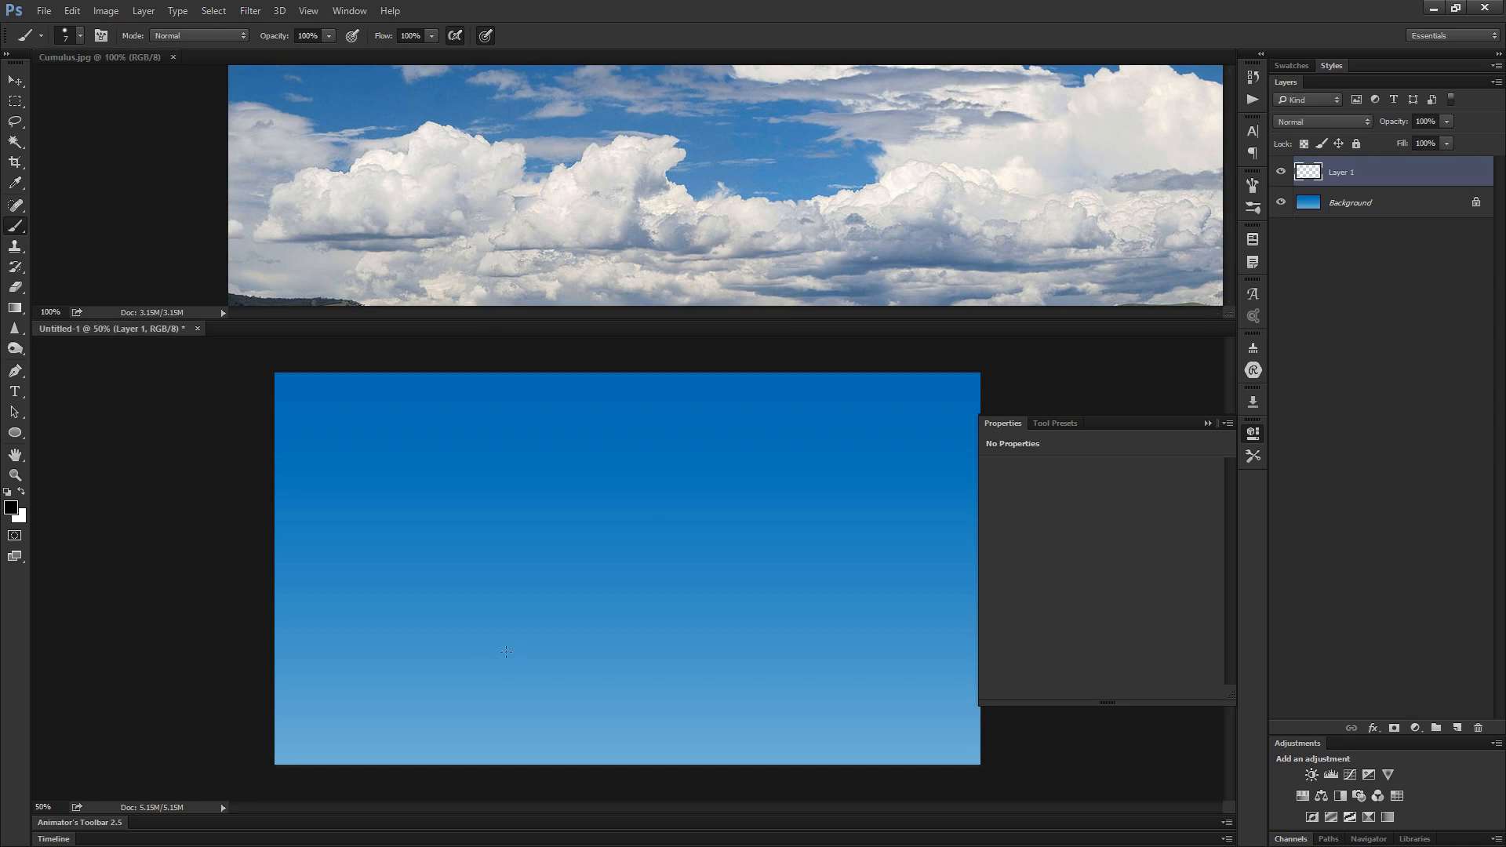
- Sketch the full cloud contour in thin white lines on Layer 1, with rounded lobes, a small puff and a flat base
left_click_drag(402, 666, 794, 478)
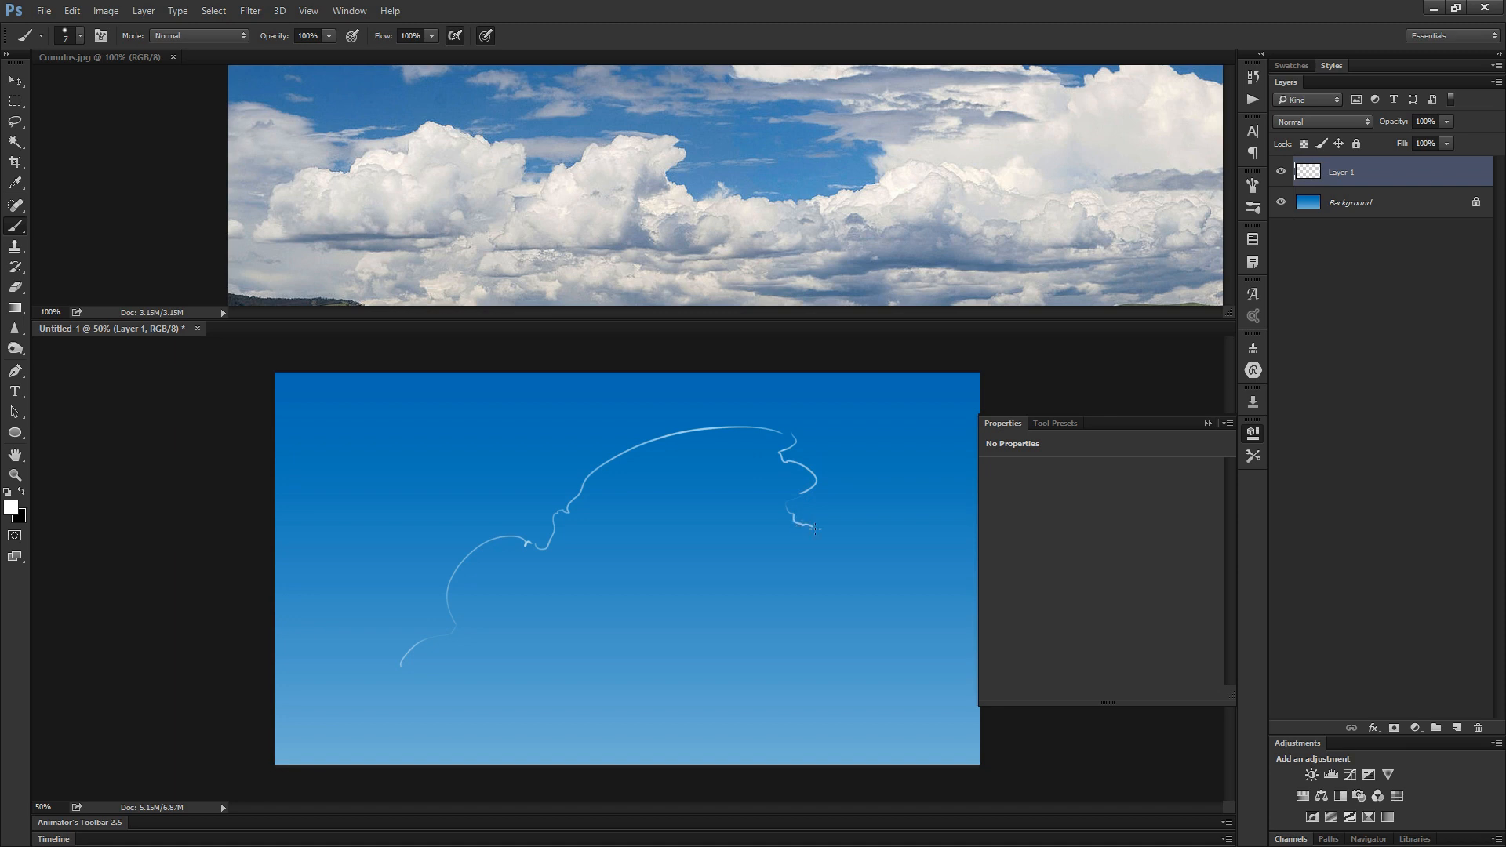
left_click_drag(854, 578, 878, 639)
left_click_drag(436, 682, 772, 663)
left_click_drag(878, 610, 937, 654)
left_click_drag(940, 650, 831, 659)
left_click_drag(393, 684, 826, 652)
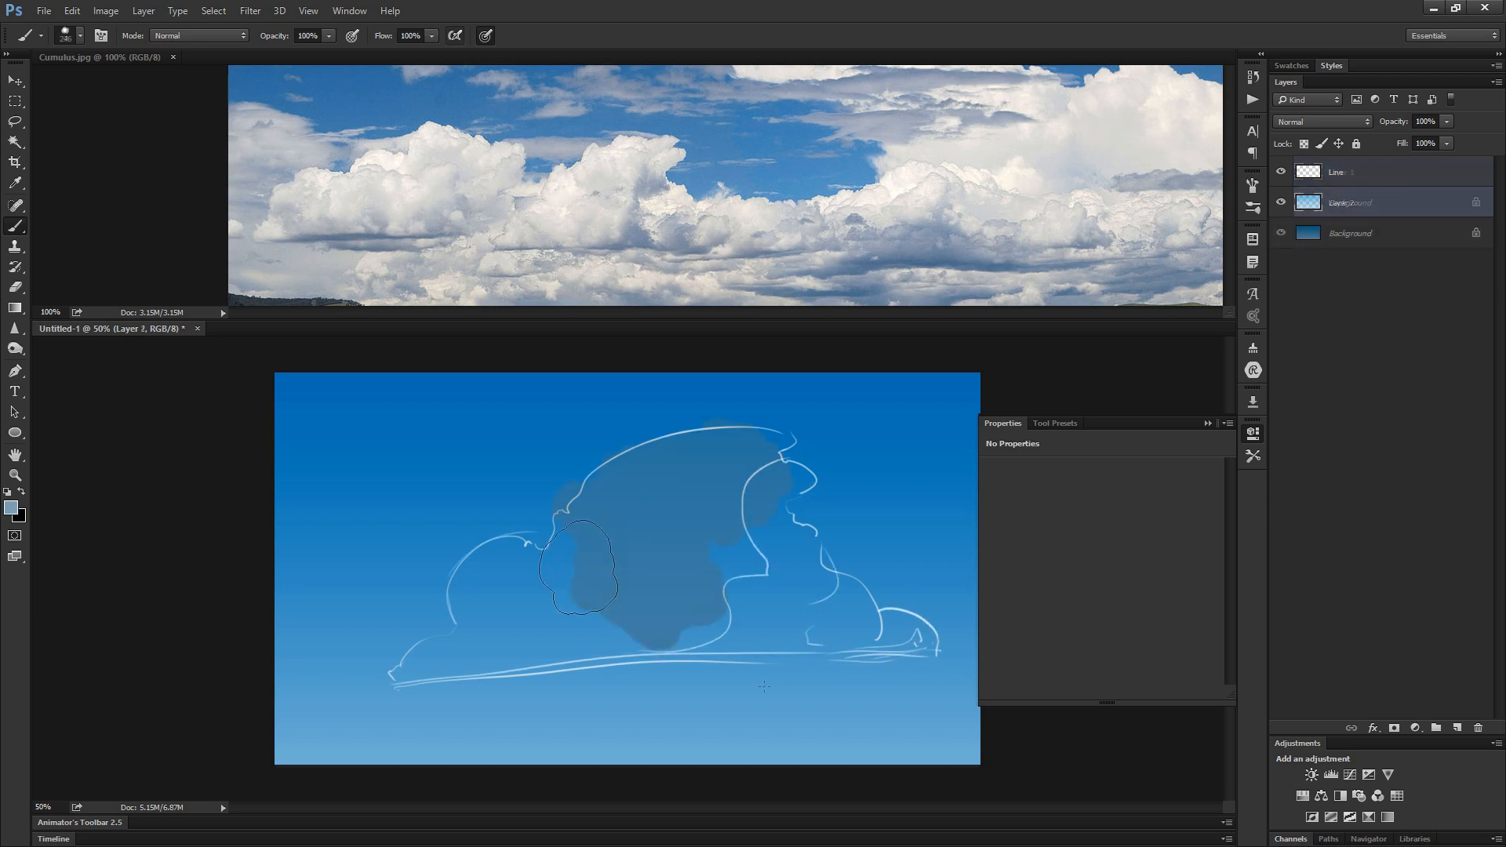
- Fill in the sketched cloud's silhouette on a new Layer 2 beneath the Line layer, with a black Color Overlay
mouse_move(580, 596)
left_mouse_down()
mouse_move(560, 569)
mouse_move(600, 545)
mouse_move(561, 578)
mouse_move(570, 565)
mouse_move(518, 590)
mouse_move(488, 583)
mouse_move(507, 632)
mouse_move(401, 680)
mouse_move(682, 630)
mouse_move(504, 638)
mouse_move(822, 620)
mouse_move(634, 621)
mouse_move(735, 551)
left_mouse_up()
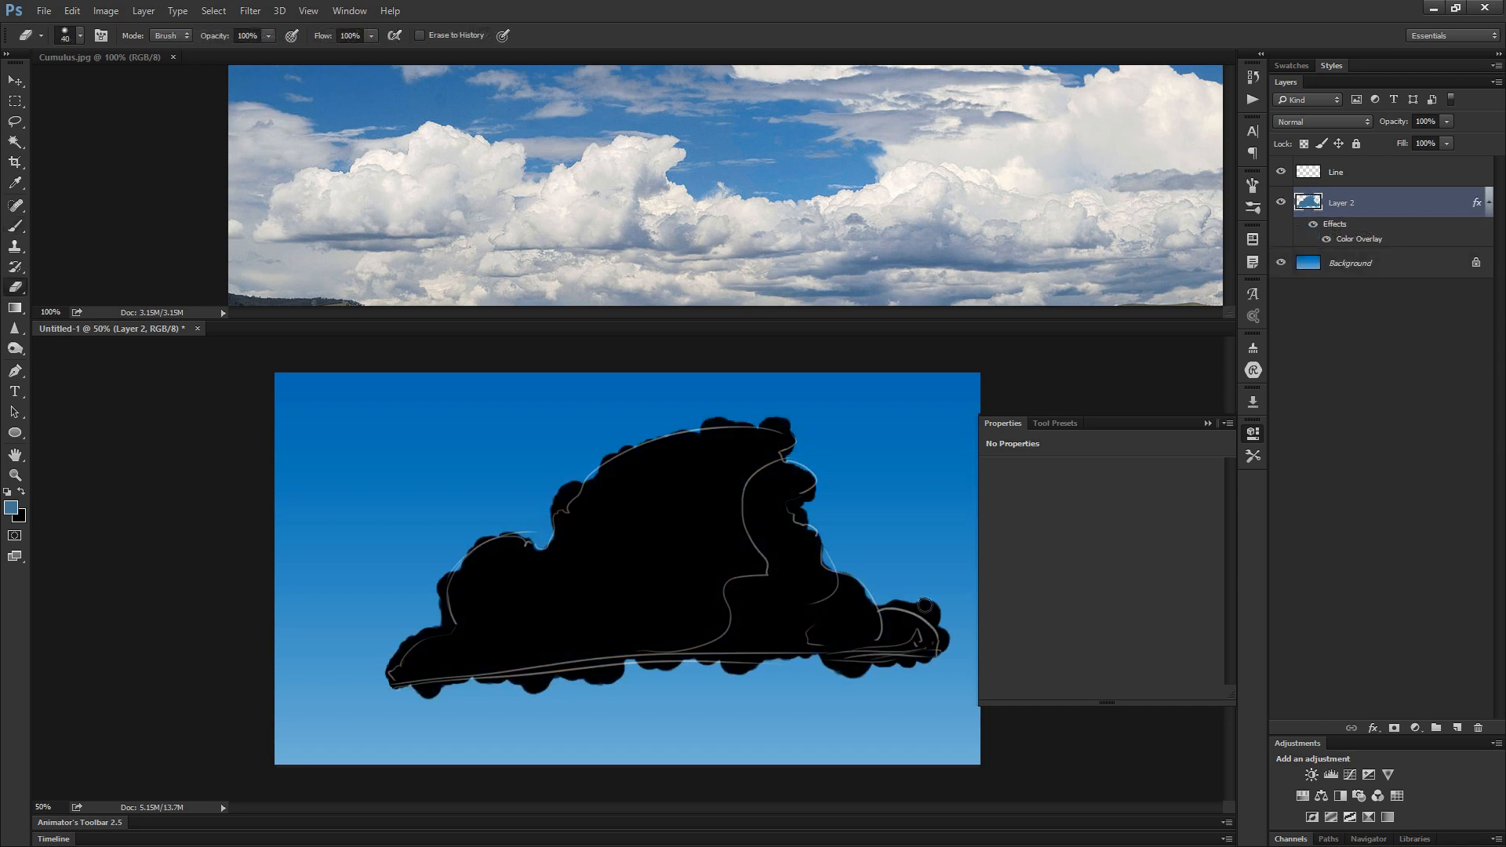
left_click_drag(921, 624, 936, 609)
- Erase the bumps along the cloud silhouette's underside on Layer 2 so the base follows the sketched line
key("r")
mouse_move(499, 717)
left_mouse_down()
mouse_move(601, 760)
mouse_move(656, 656)
mouse_move(642, 610)
left_mouse_up()
key("space")
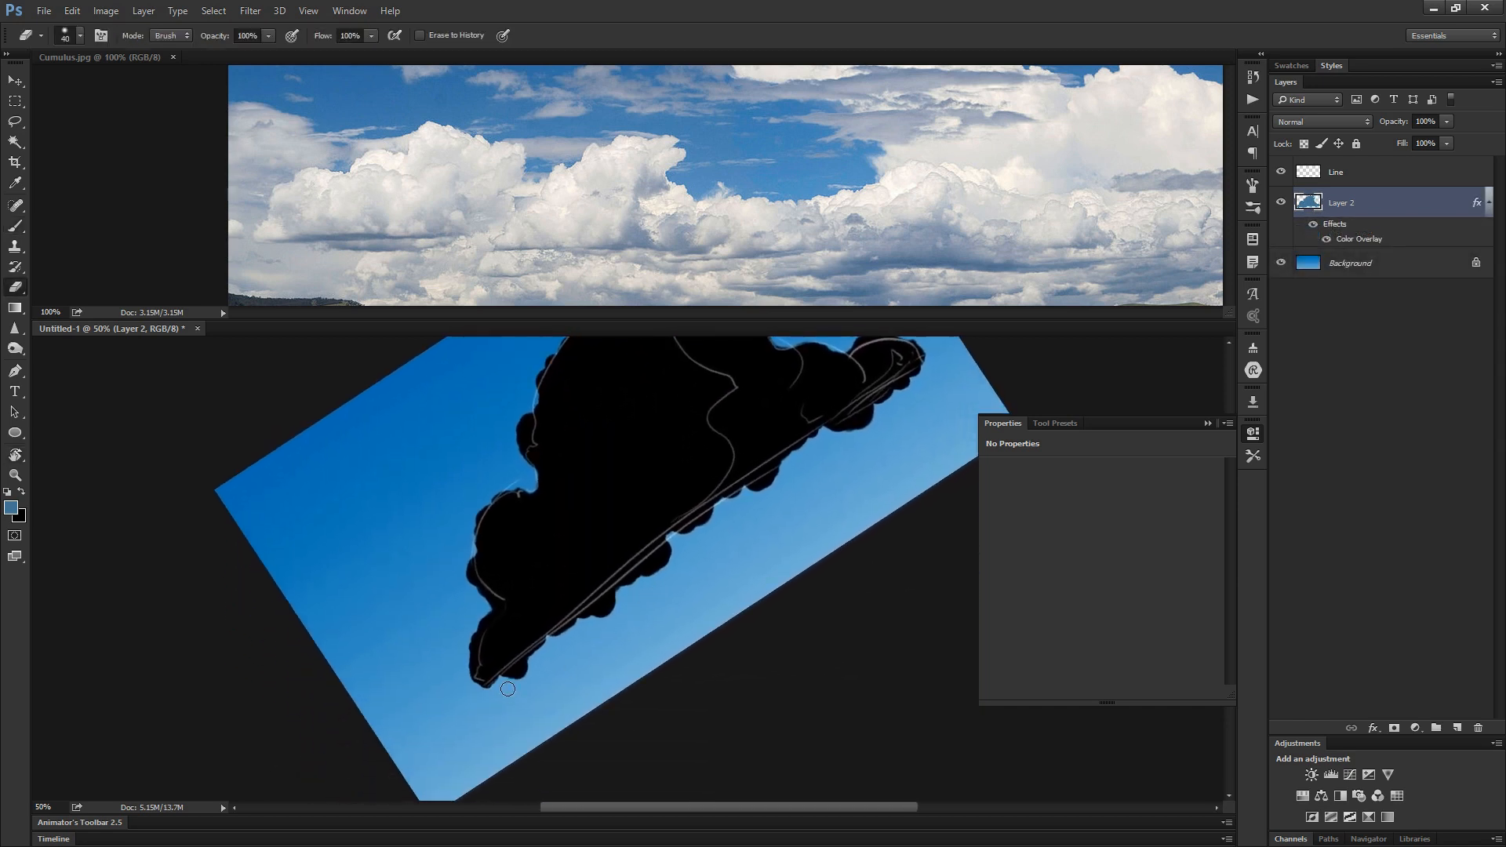
mouse_move(507, 688)
left_mouse_down()
mouse_move(608, 602)
mouse_move(573, 619)
left_mouse_up()
key("ctrl+alt+z")
key("ctrl+alt+z")
mouse_move(486, 694)
left_mouse_down()
mouse_move(666, 569)
mouse_move(504, 686)
mouse_move(597, 612)
left_mouse_up()
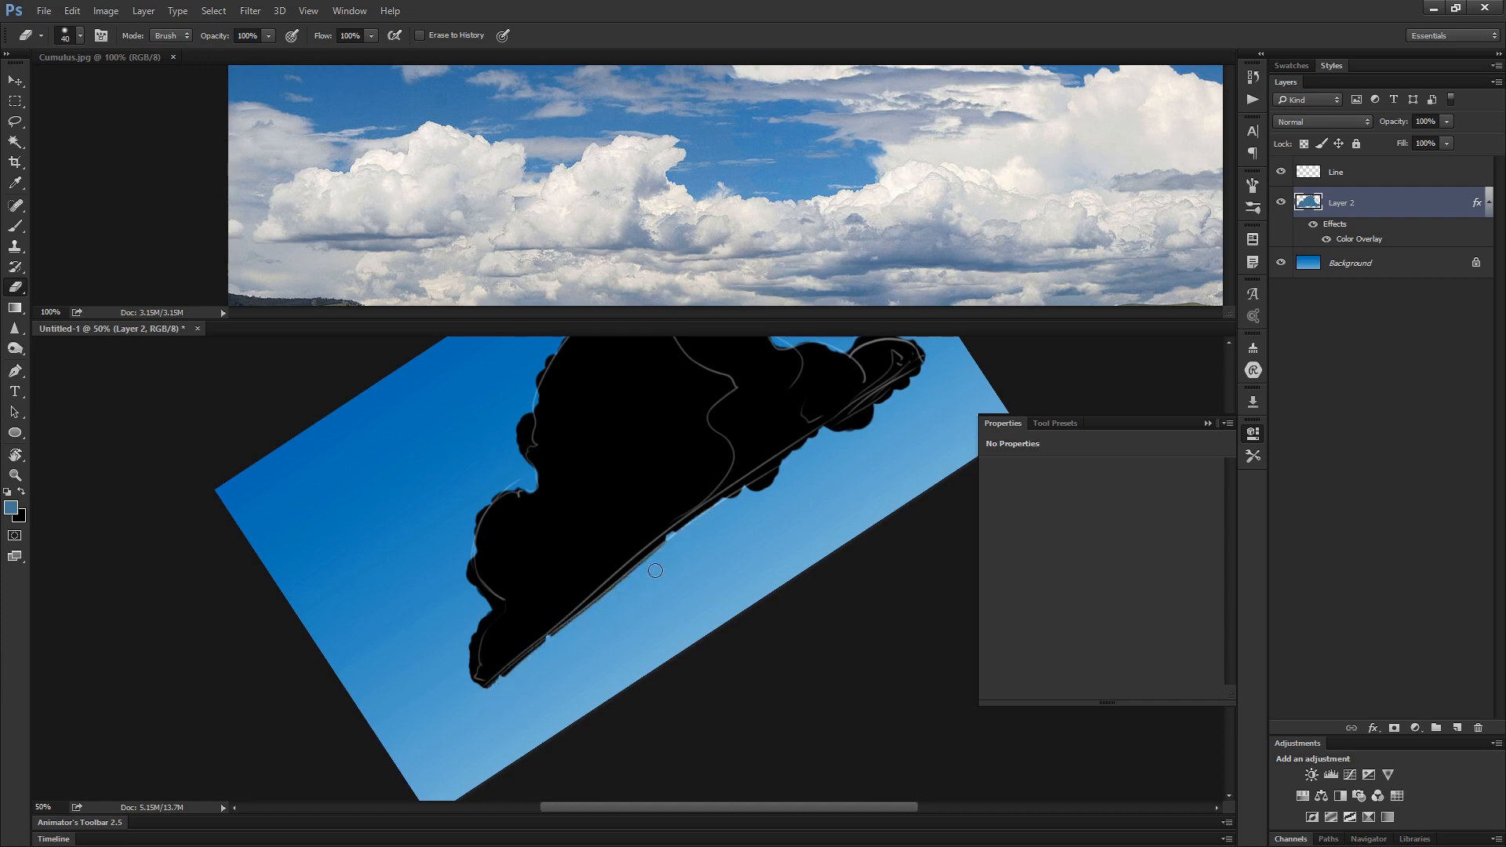
left_click_drag(655, 570, 858, 430)
mouse_move(605, 609)
left_mouse_down()
mouse_move(803, 452)
mouse_move(931, 388)
left_mouse_up()
left_click_drag(679, 545, 928, 371)
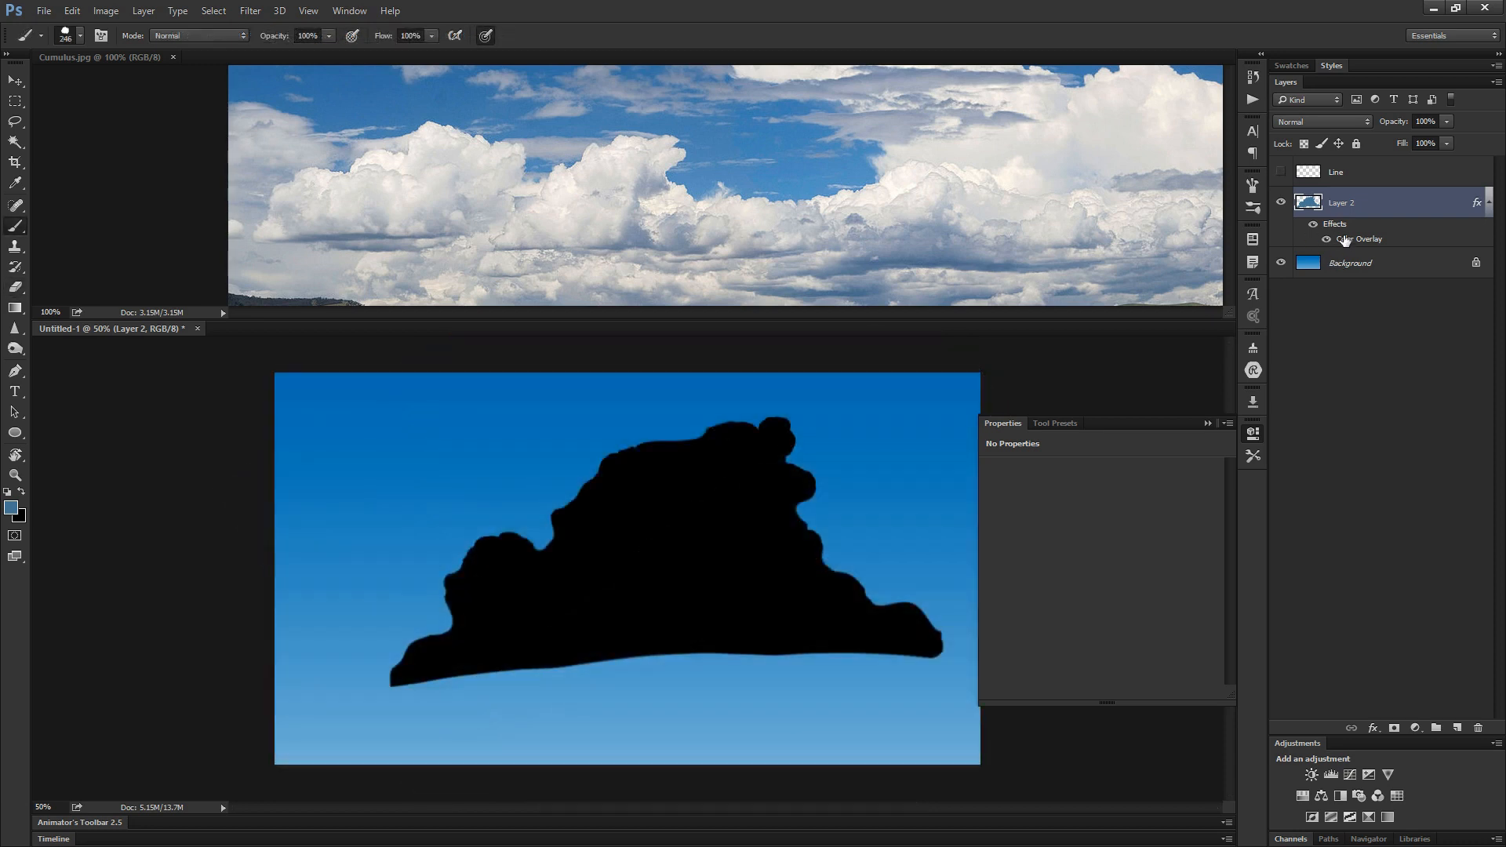
- Remove Layer 2's Color Overlay and tidy the silhouette's base edge with a hard round brush in the cloud's blue-grey
left_click_drag(1345, 240, 1477, 727)
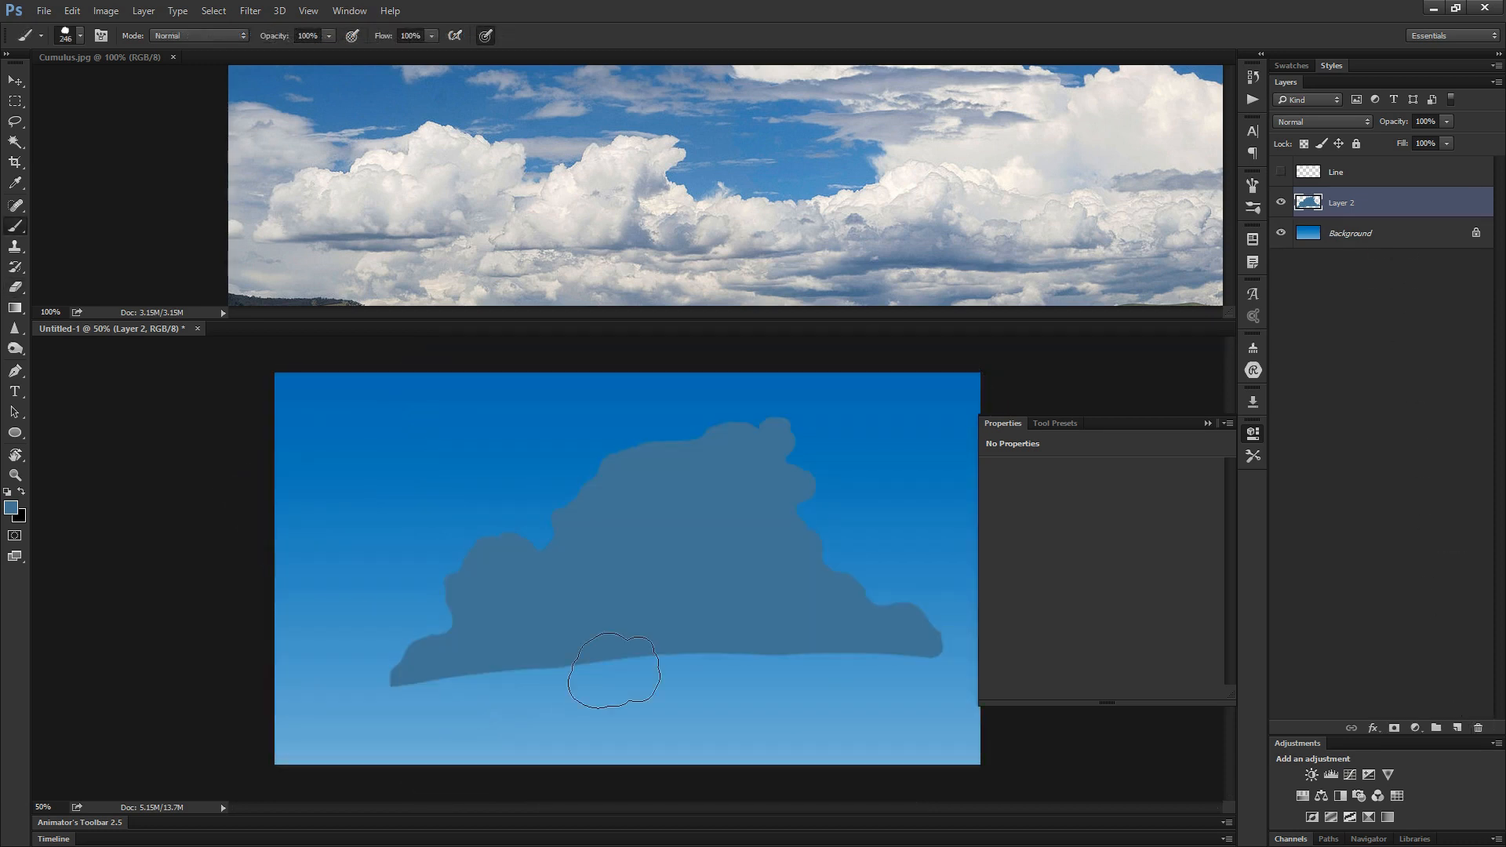
left_click_drag(643, 656, 609, 665)
key("r")
mouse_move(595, 732)
left_mouse_down()
mouse_move(703, 722)
mouse_move(666, 699)
left_mouse_up()
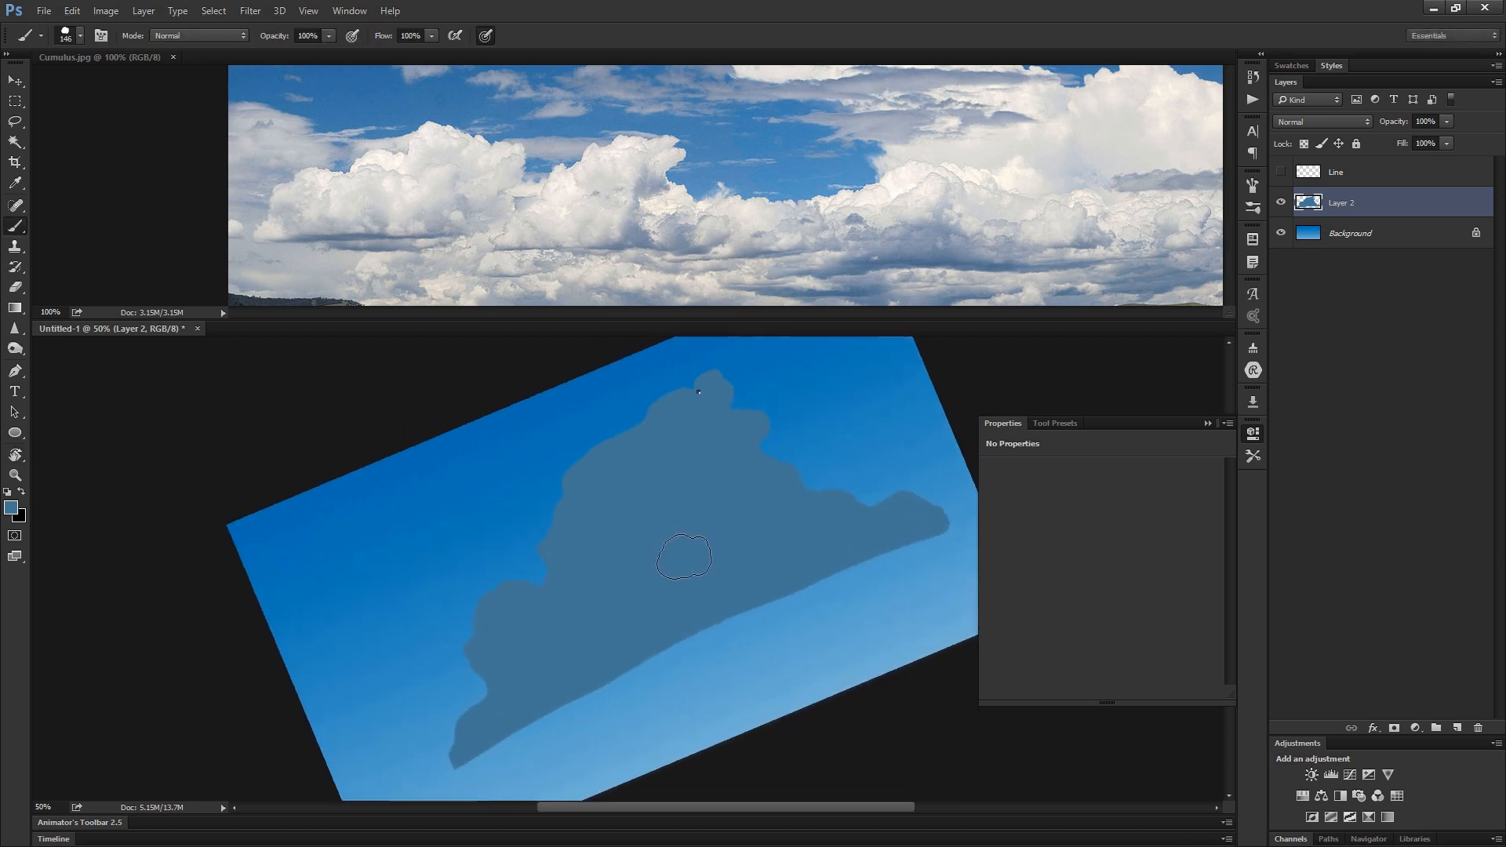
right_click(698, 391)
left_click_drag(1211, 706, 1212, 537)
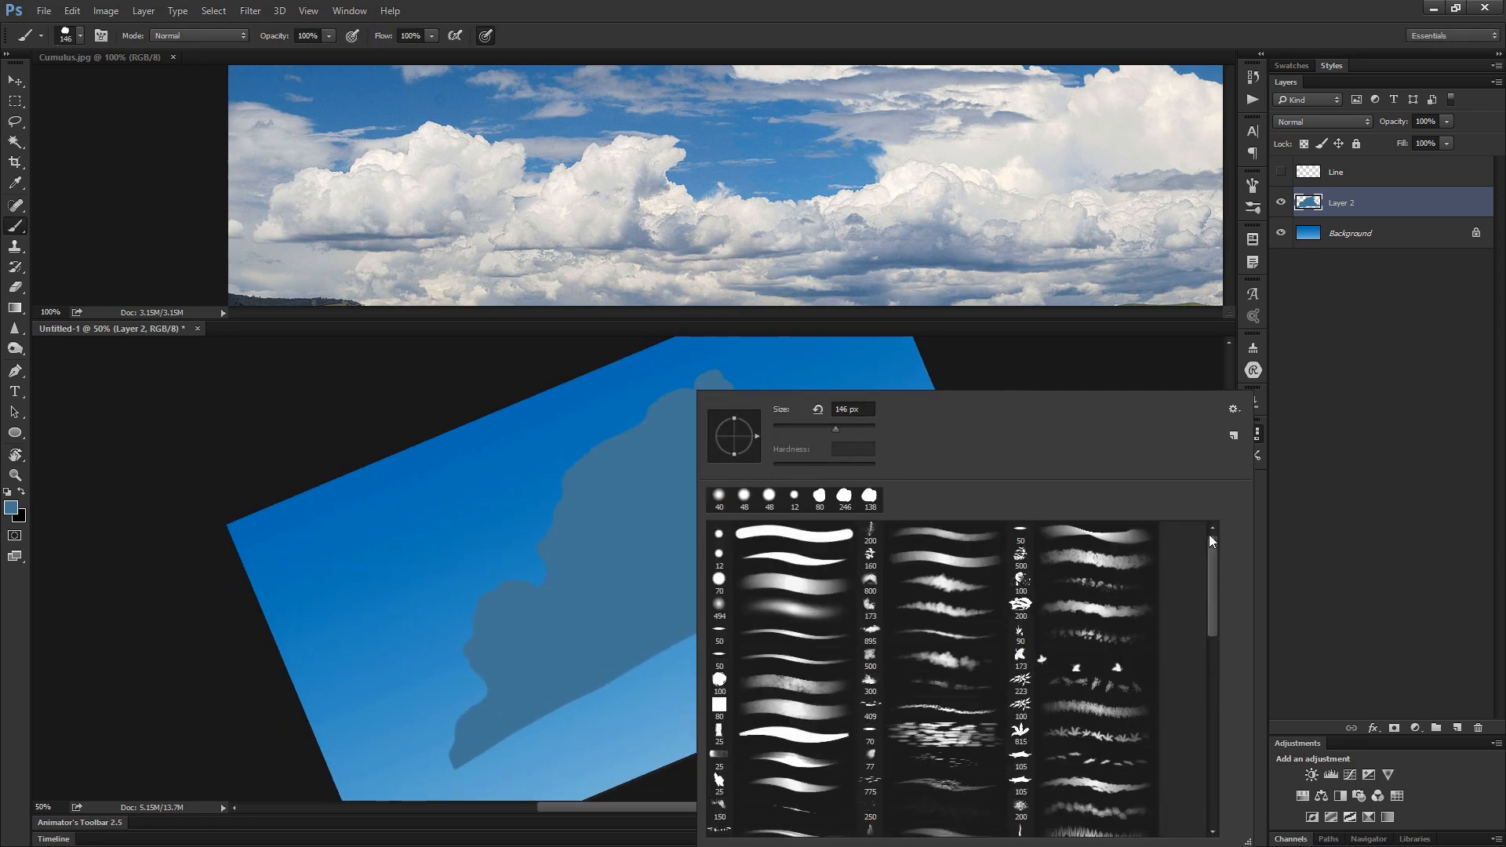
left_click(794, 568)
key("Return")
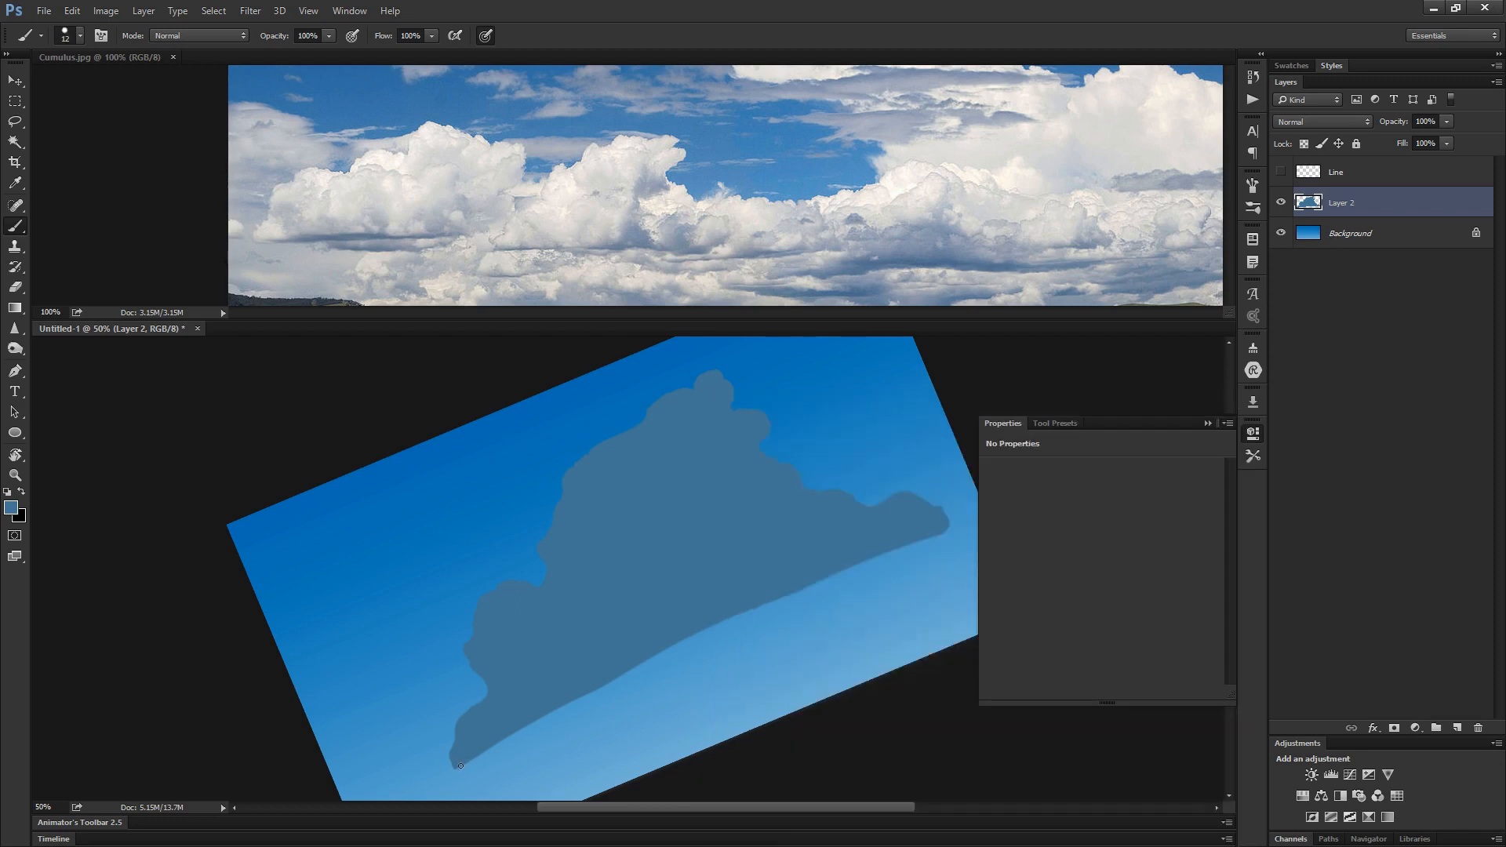
mouse_move(474, 747)
left_mouse_down("alt")
mouse_move(487, 756)
mouse_move(514, 651)
left_mouse_up("alt")
key("ctrl+z")
left_click_drag(536, 717, 636, 651)
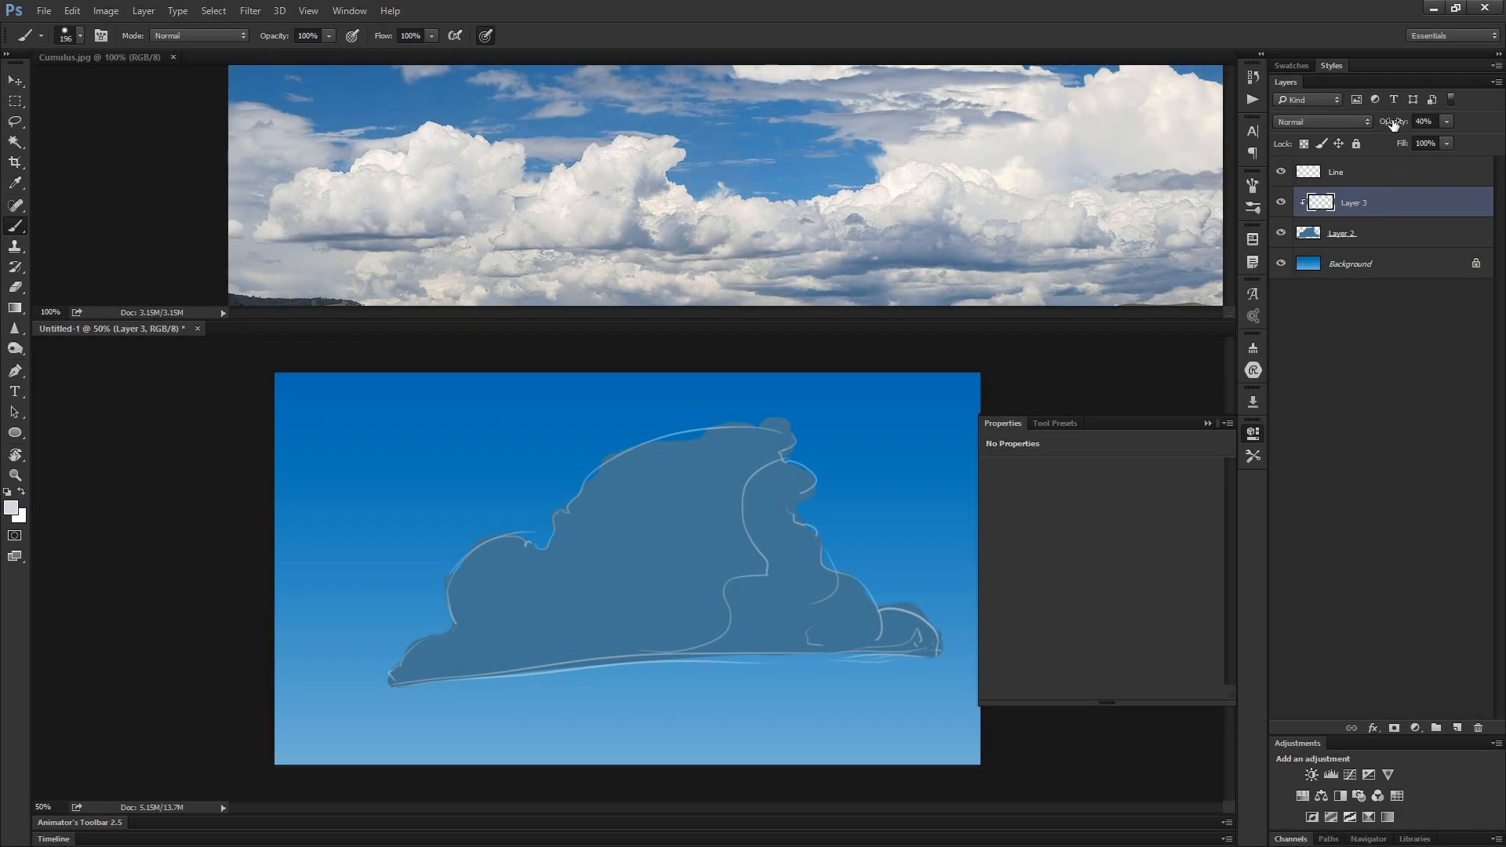
- Block in the cloud's light masses in pale grey on Layer 3 clipped to Layer 2, keeping a thin shadow along the base
left_click_drag(1393, 124, 1502, 117)
mouse_move(575, 616)
left_mouse_down()
mouse_move(613, 542)
mouse_move(599, 647)
mouse_move(706, 410)
mouse_move(595, 639)
mouse_move(764, 403)
mouse_move(701, 467)
mouse_move(757, 433)
mouse_move(801, 438)
mouse_move(784, 432)
mouse_move(664, 568)
mouse_move(800, 424)
mouse_move(657, 558)
mouse_move(762, 451)
mouse_move(730, 472)
mouse_move(725, 521)
mouse_move(733, 459)
mouse_move(757, 567)
mouse_move(728, 495)
mouse_move(729, 532)
mouse_move(771, 578)
mouse_move(726, 512)
mouse_move(761, 567)
mouse_move(741, 548)
mouse_move(676, 635)
mouse_move(711, 622)
mouse_move(613, 682)
mouse_move(679, 637)
mouse_move(514, 655)
mouse_move(546, 554)
mouse_move(449, 683)
mouse_move(522, 562)
left_mouse_up()
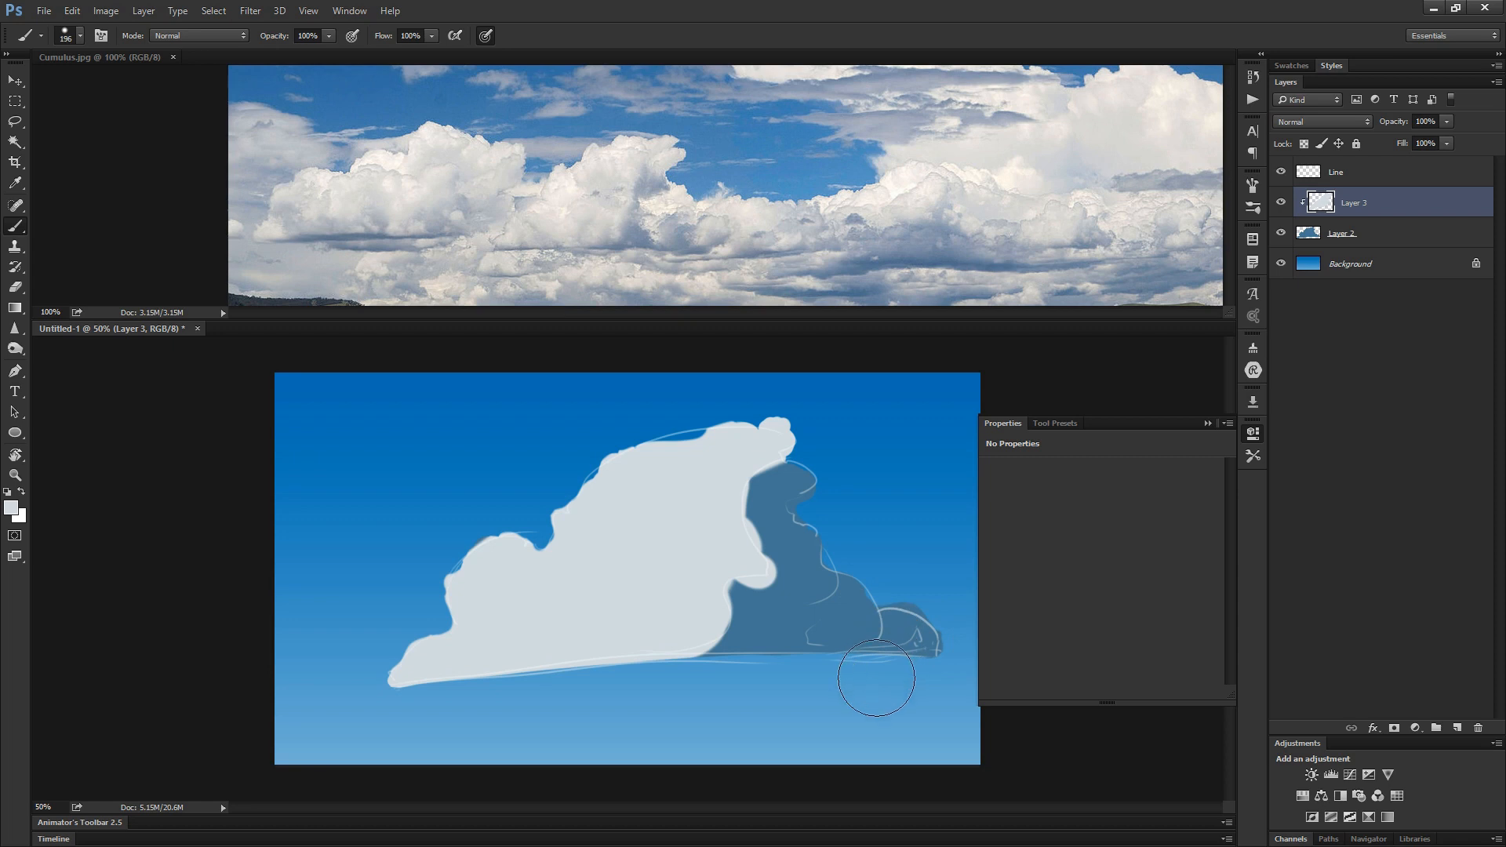
mouse_move(877, 678)
left_mouse_down()
mouse_move(874, 588)
mouse_move(858, 637)
mouse_move(817, 622)
mouse_move(886, 600)
mouse_move(841, 609)
mouse_move(907, 615)
mouse_move(869, 603)
left_mouse_up()
left_click(1280, 172)
key("ctrl+z")
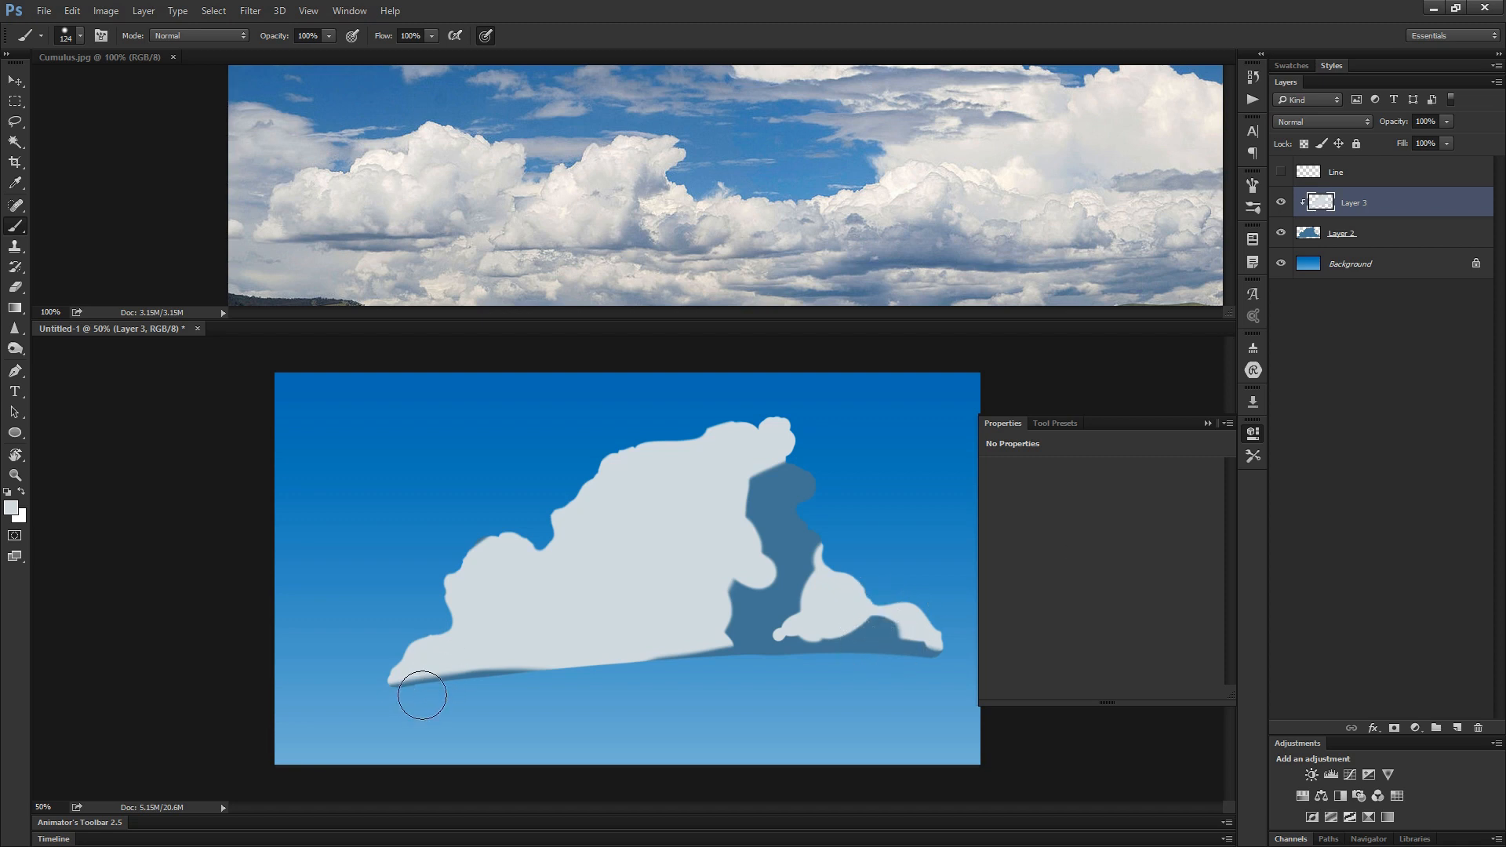
key("e")
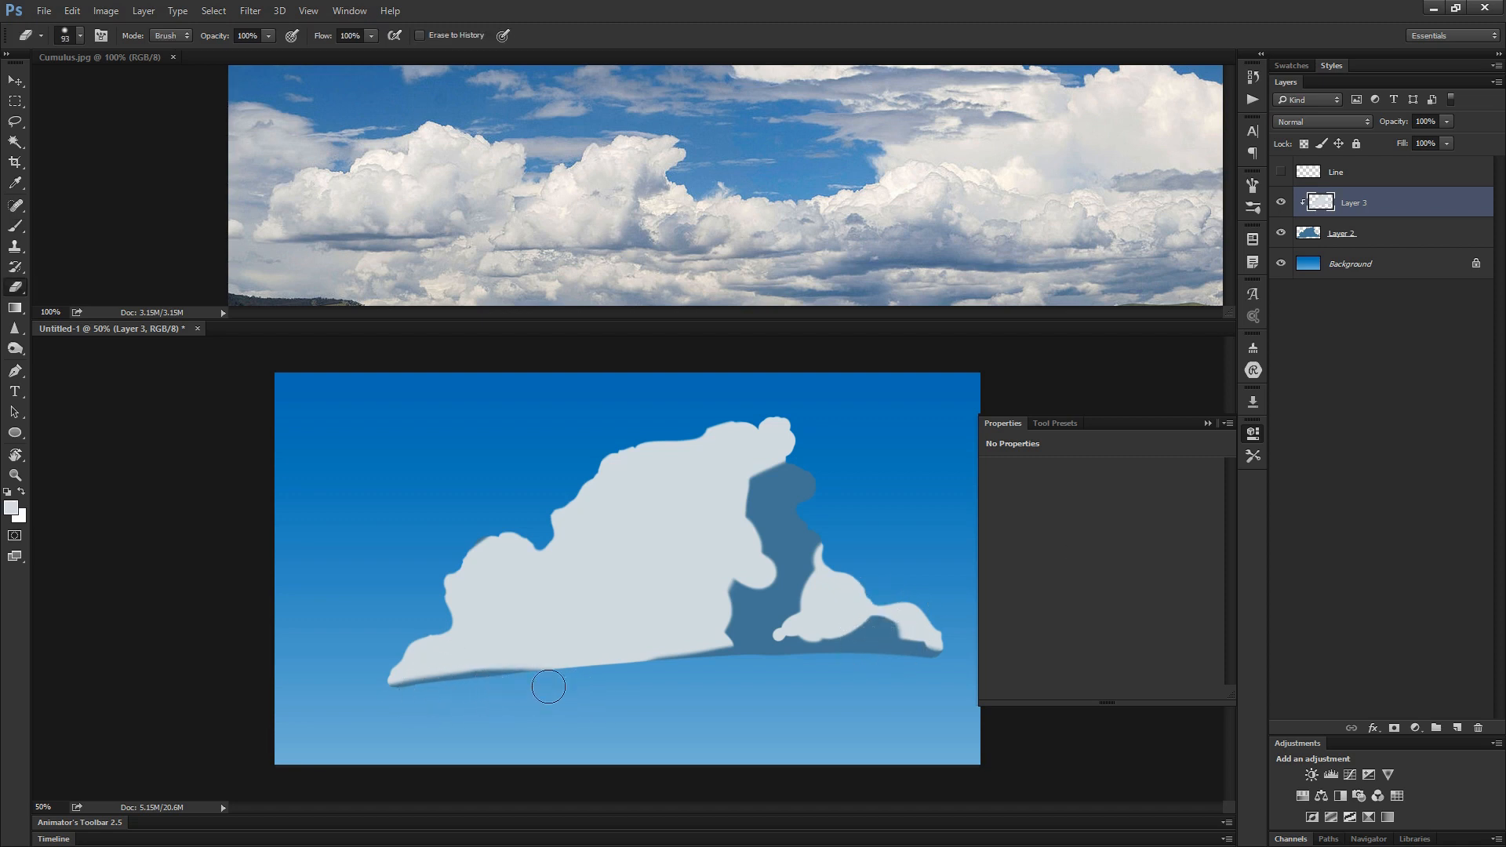
mouse_move(497, 687)
left_mouse_down()
mouse_move(644, 673)
mouse_move(478, 683)
mouse_move(608, 680)
left_mouse_up()
- Paint soft blue-grey variations into the cloud's shadow side on Layer 4, clipped beneath Layer 3
mouse_move(763, 475)
left_mouse_down("alt")
mouse_move(779, 490)
mouse_move(791, 340)
left_mouse_up("alt")
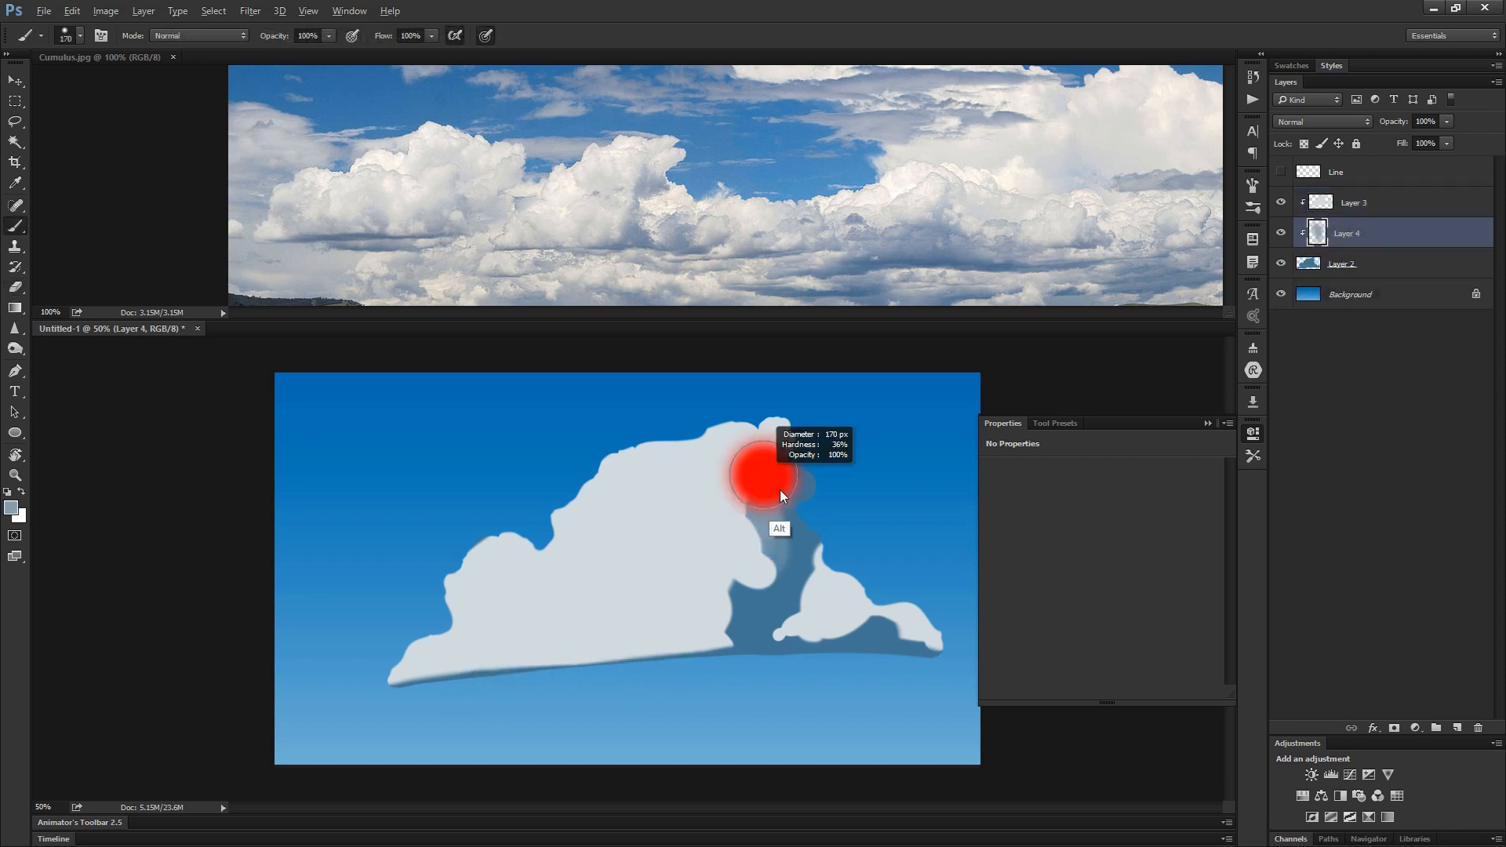
mouse_move(764, 502)
left_mouse_down()
mouse_move(790, 523)
mouse_move(806, 490)
mouse_move(794, 469)
mouse_move(807, 570)
mouse_move(767, 470)
mouse_move(761, 580)
mouse_move(732, 592)
mouse_move(746, 587)
mouse_move(710, 639)
left_mouse_up()
mouse_move(828, 673)
left_mouse_down()
mouse_move(869, 646)
mouse_move(832, 656)
left_mouse_up()
mouse_move(831, 656)
left_mouse_down()
mouse_move(904, 609)
mouse_move(831, 652)
mouse_move(888, 599)
mouse_move(913, 636)
mouse_move(844, 652)
mouse_move(912, 617)
mouse_move(815, 656)
left_mouse_up()
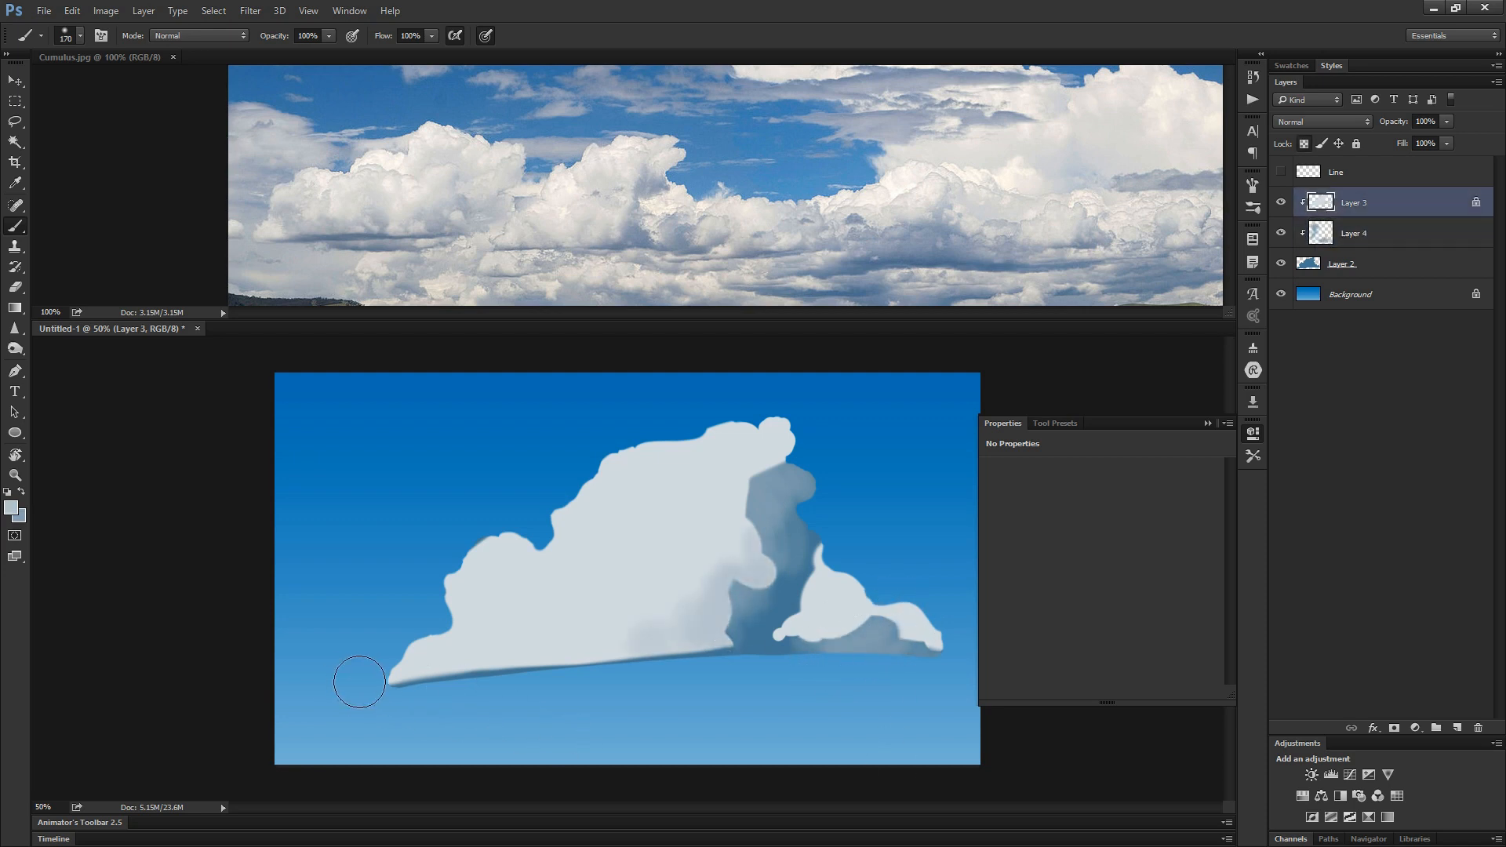
- Shade the lower parts of the light masses with soft blue-grey on Layer 3 with its transparent pixels locked
mouse_move(420, 656)
left_mouse_down()
mouse_move(511, 662)
mouse_move(503, 537)
mouse_move(481, 679)
mouse_move(481, 564)
mouse_move(546, 675)
mouse_move(444, 602)
mouse_move(418, 627)
mouse_move(439, 652)
mouse_move(469, 590)
mouse_move(561, 627)
mouse_move(550, 659)
mouse_move(569, 643)
mouse_move(614, 646)
left_mouse_up()
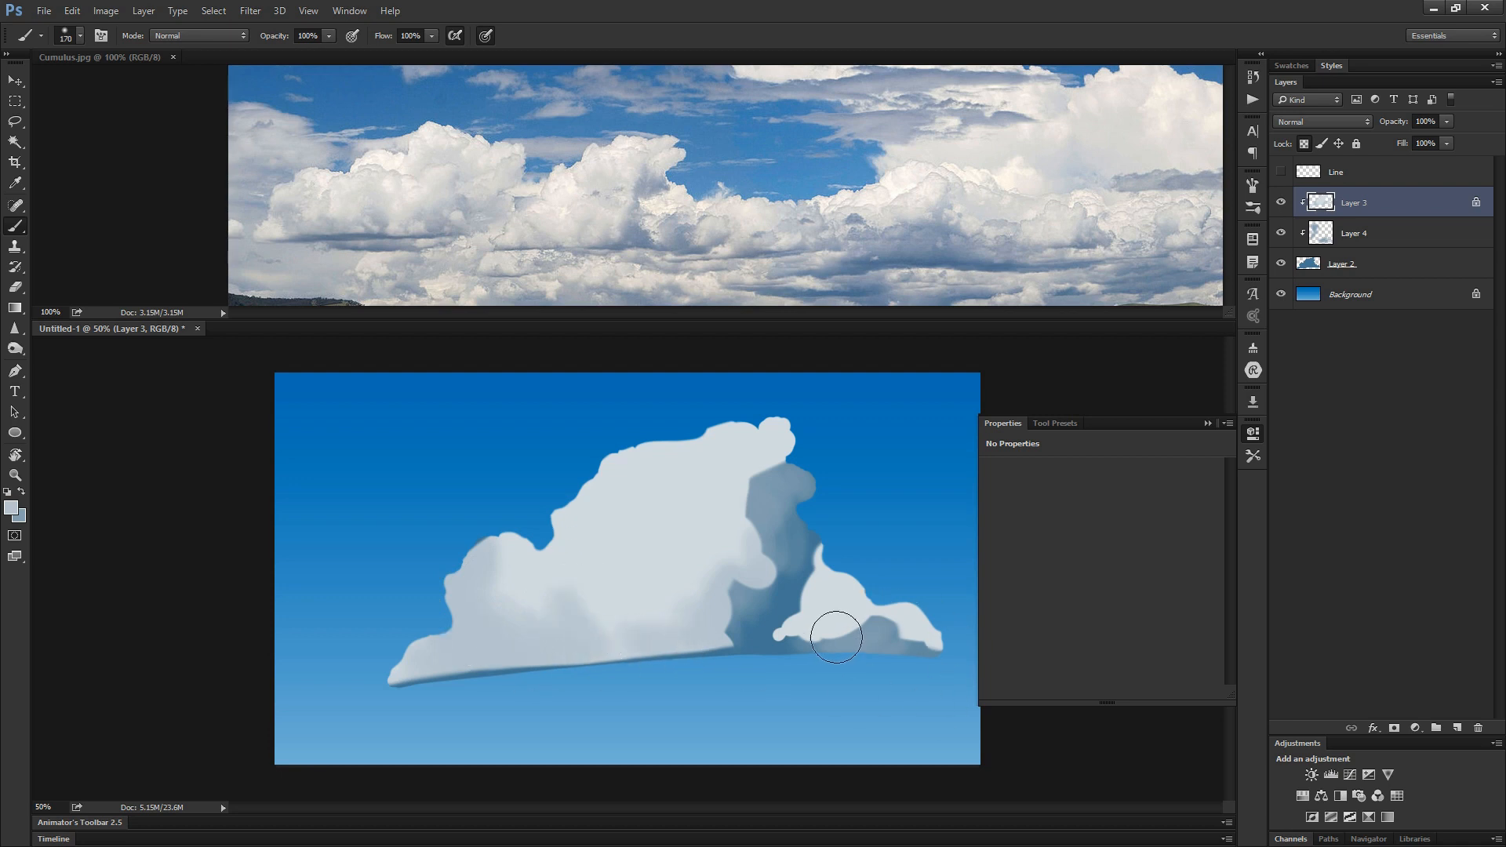
mouse_move(816, 646)
left_mouse_down()
mouse_move(820, 633)
mouse_move(933, 626)
left_mouse_up()
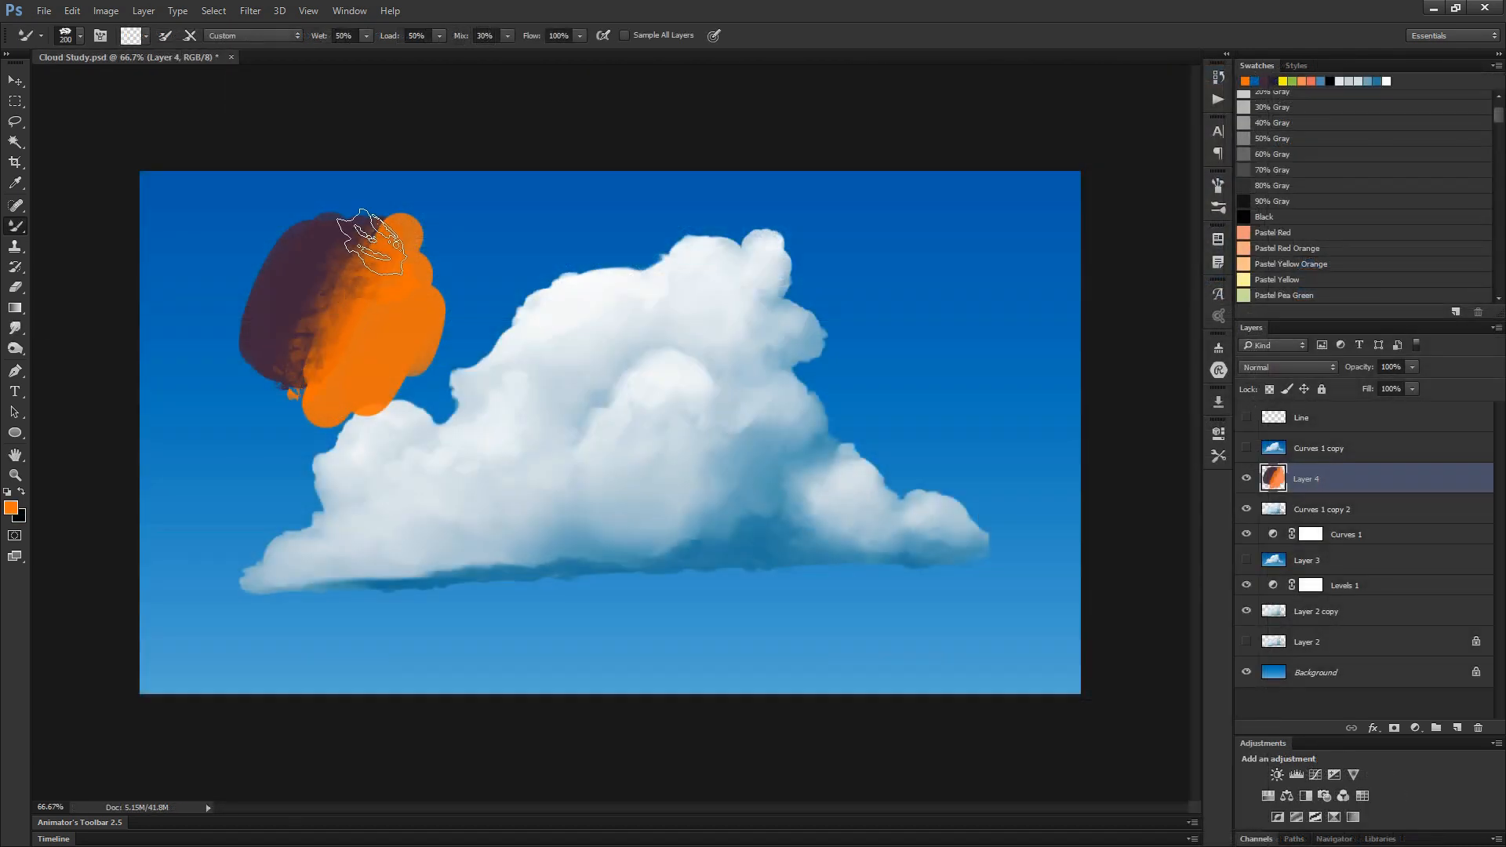
- Try blending the purple and orange test swatches in Cloud Study.psd with the Smudge Tool and the Mixer Brush
mouse_move(371, 241)
left_mouse_down()
mouse_move(296, 375)
mouse_move(360, 249)
left_mouse_up()
key("ctrl+z")
left_click(15, 328)
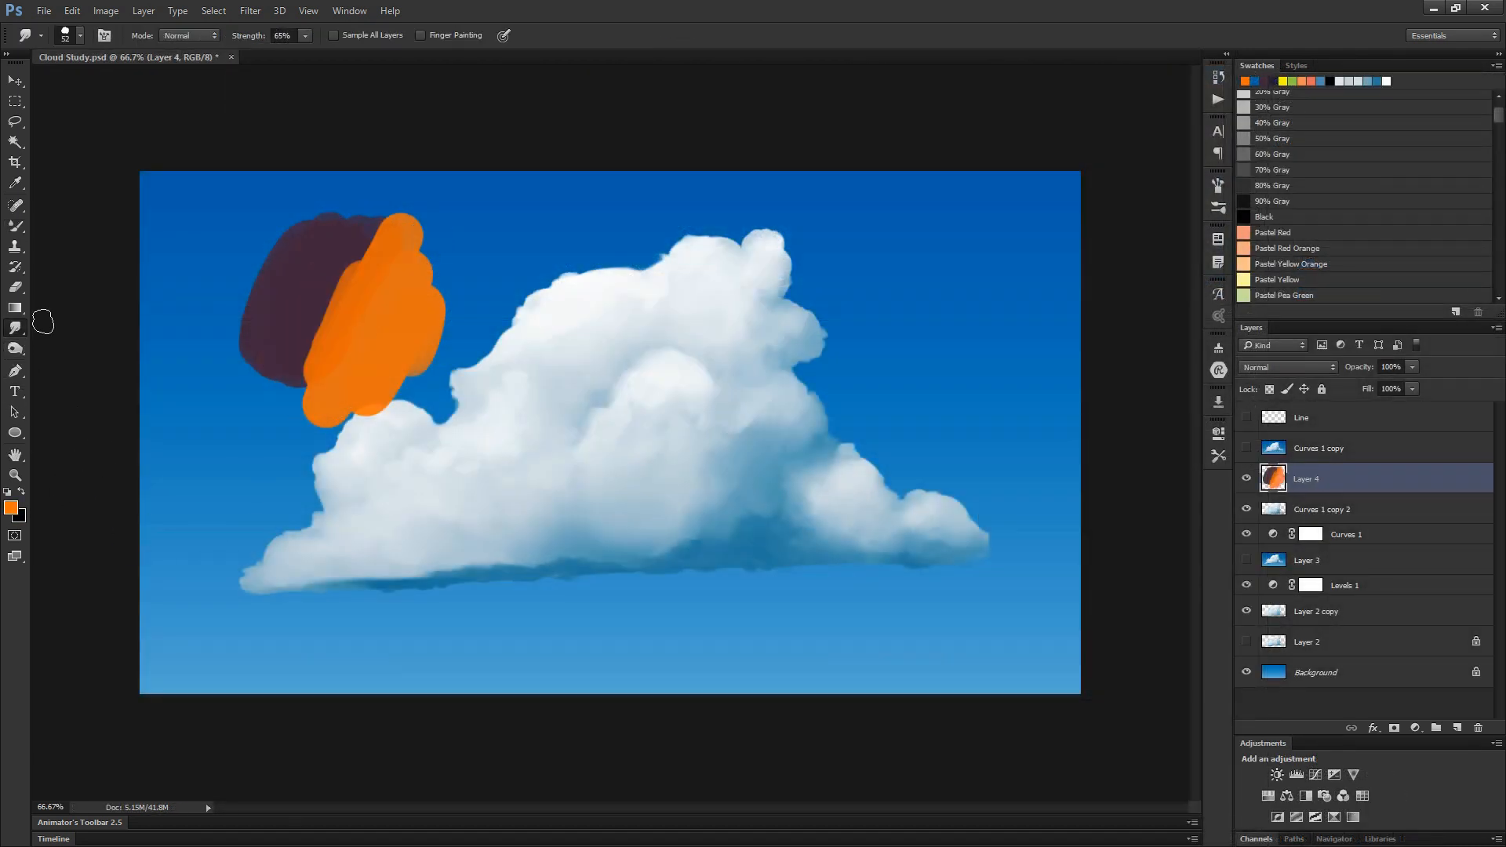
mouse_move(345, 327)
left_mouse_down()
mouse_move(357, 249)
mouse_move(309, 340)
mouse_move(354, 263)
left_mouse_up()
key("ctrl+z")
left_click(15, 226)
key("ctrl+z")
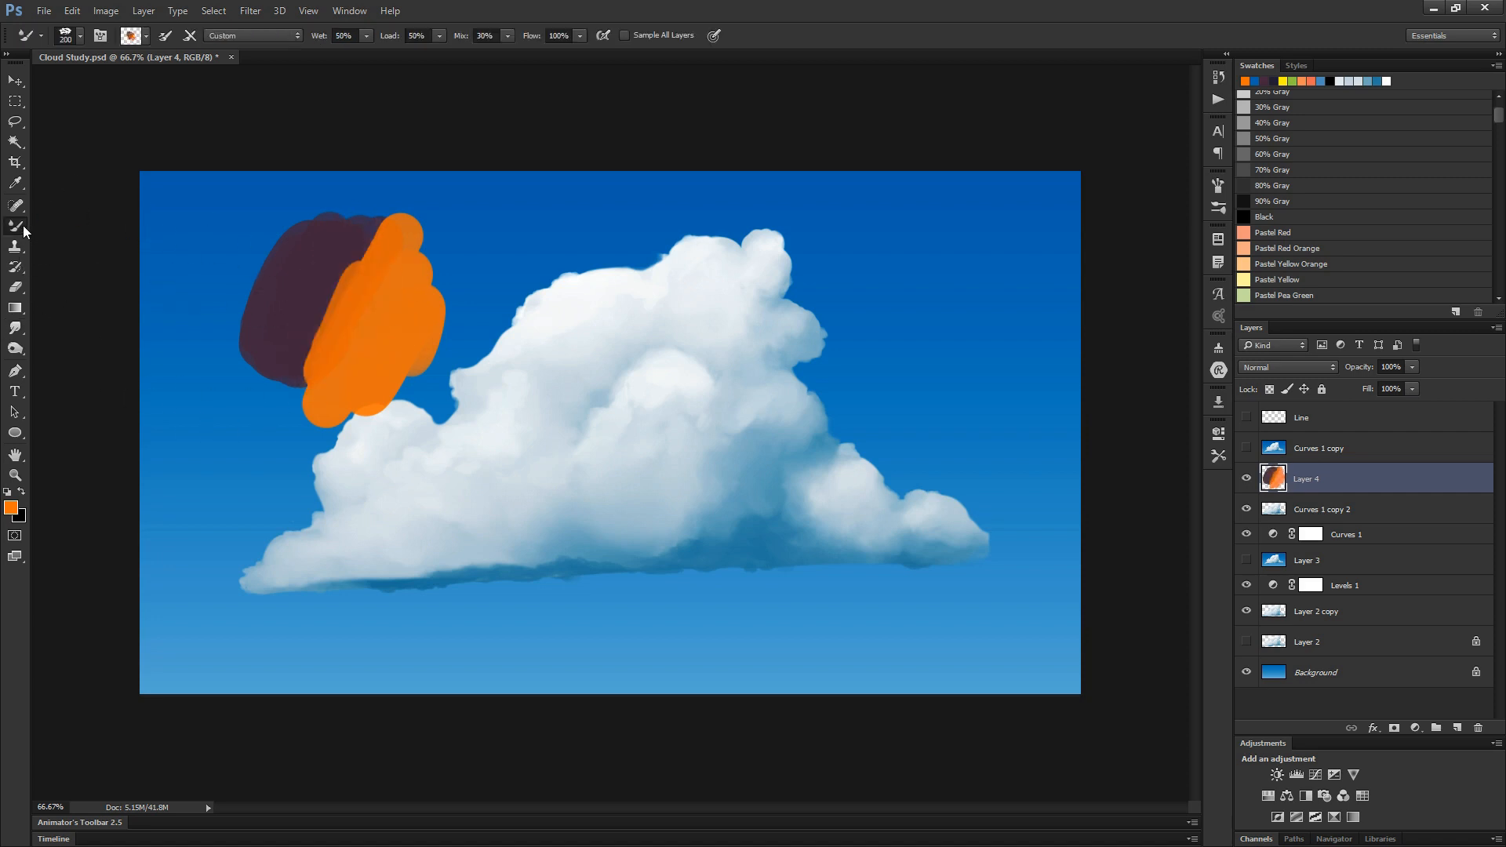
right_click(22, 226)
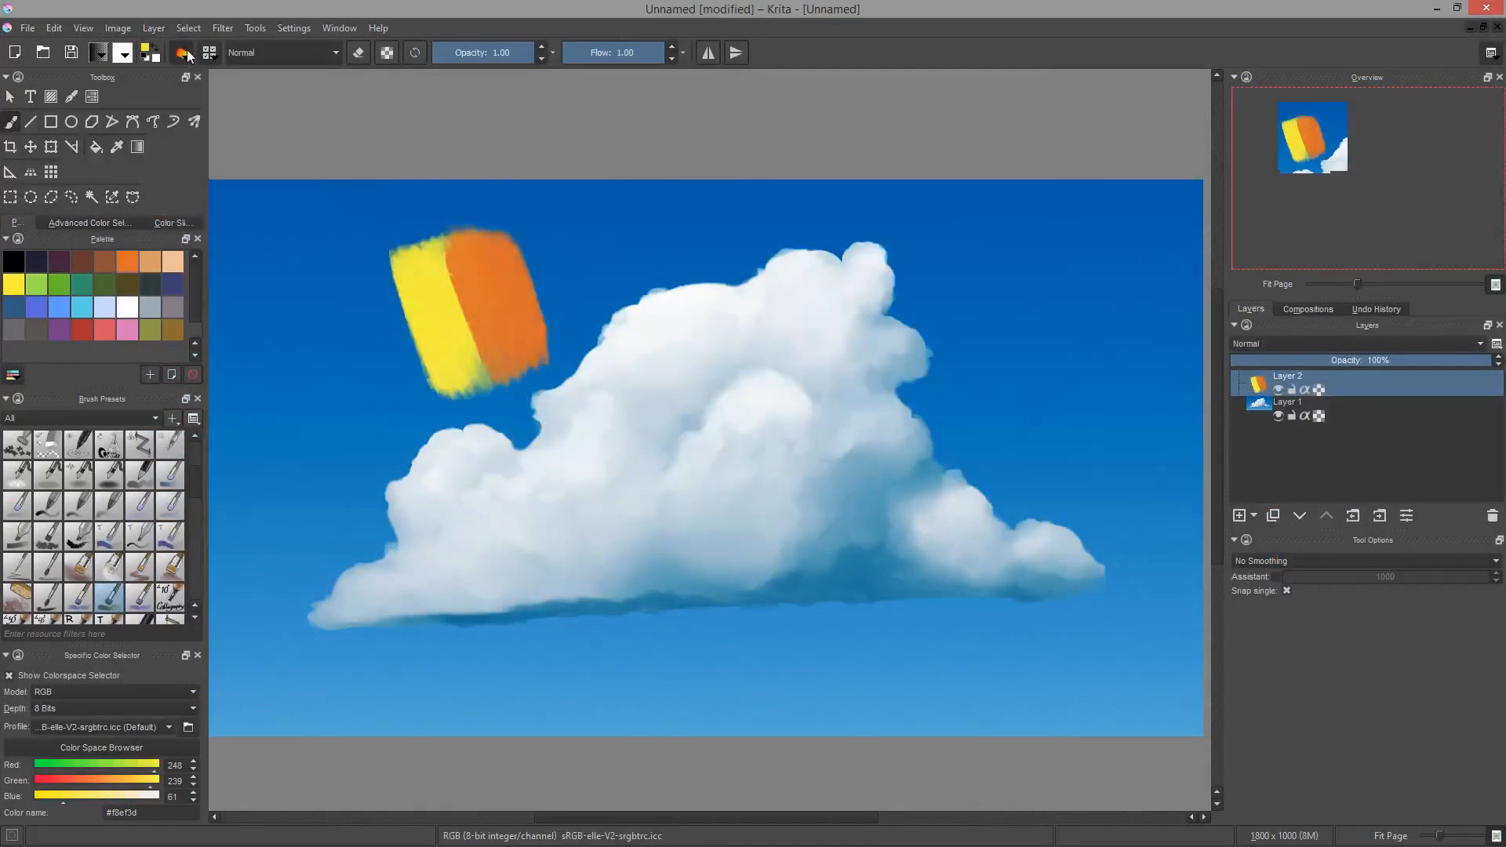
- Switch to Krita and blend the boundary between the yellow and orange test patches on Layer 2
left_click(181, 52)
left_click(1082, 82)
mouse_move(441, 258)
left_mouse_down()
mouse_move(488, 375)
mouse_move(479, 273)
mouse_move(491, 364)
mouse_move(459, 286)
mouse_move(488, 362)
mouse_move(479, 335)
mouse_move(516, 304)
mouse_move(506, 360)
mouse_move(517, 289)
mouse_move(492, 252)
mouse_move(495, 346)
left_mouse_up()
left_click(519, 289, "ctrl")
left_click_drag(465, 257, 498, 314)
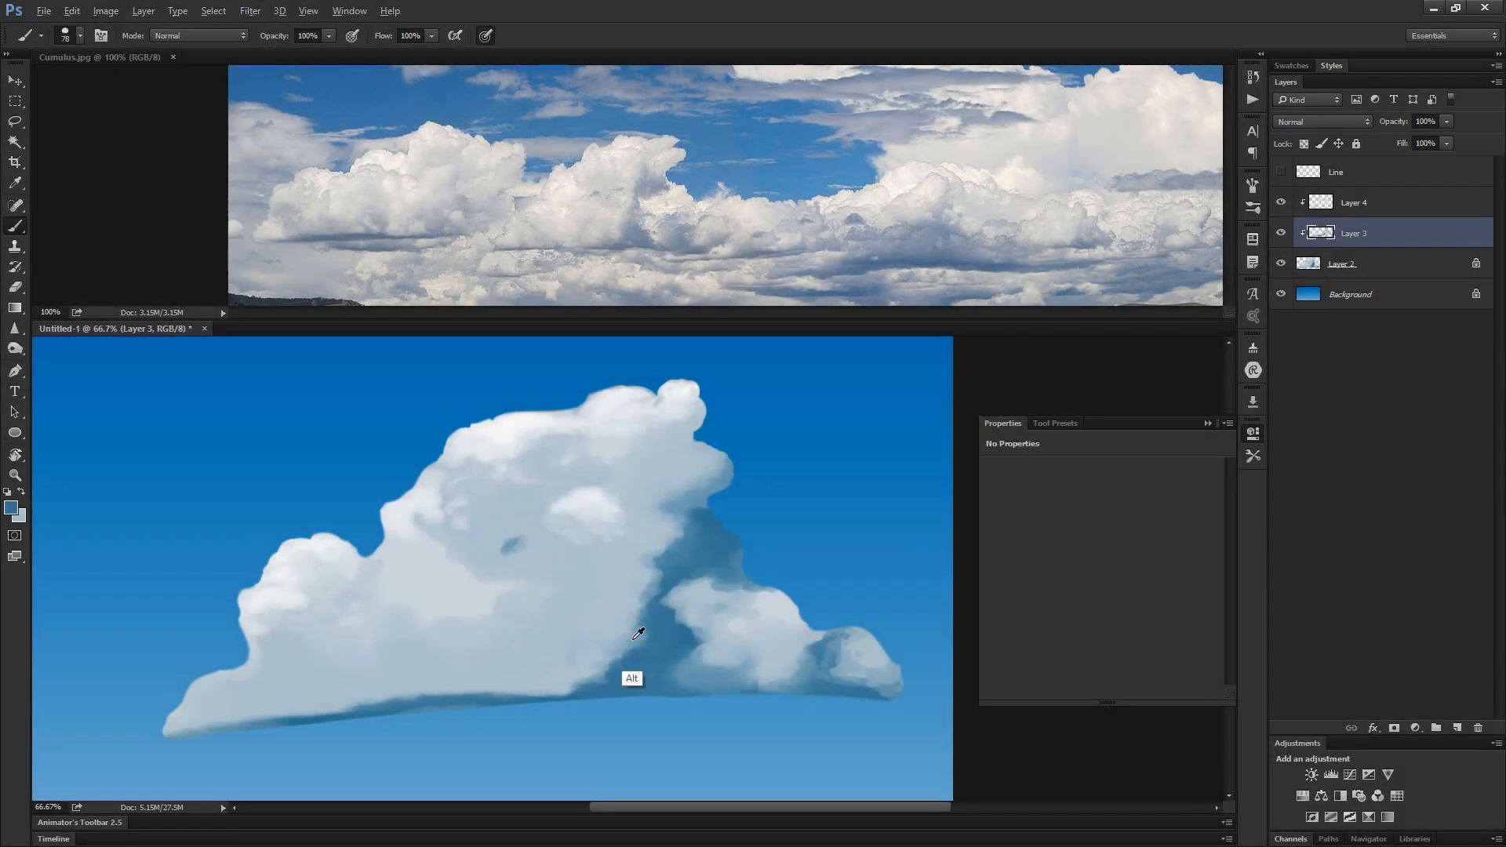
- Switch back to Photoshop and soften the edge between the cloud's light mass and blue shadow on Layer 3 using sampled colors
mouse_move(627, 625)
left_mouse_down()
mouse_move(590, 670)
mouse_move(643, 604)
mouse_move(642, 633)
left_mouse_up()
left_click(626, 581, "alt")
mouse_move(631, 567)
left_mouse_down()
mouse_move(619, 661)
mouse_move(632, 649)
mouse_move(600, 671)
left_mouse_up()
left_click(583, 659, "alt")
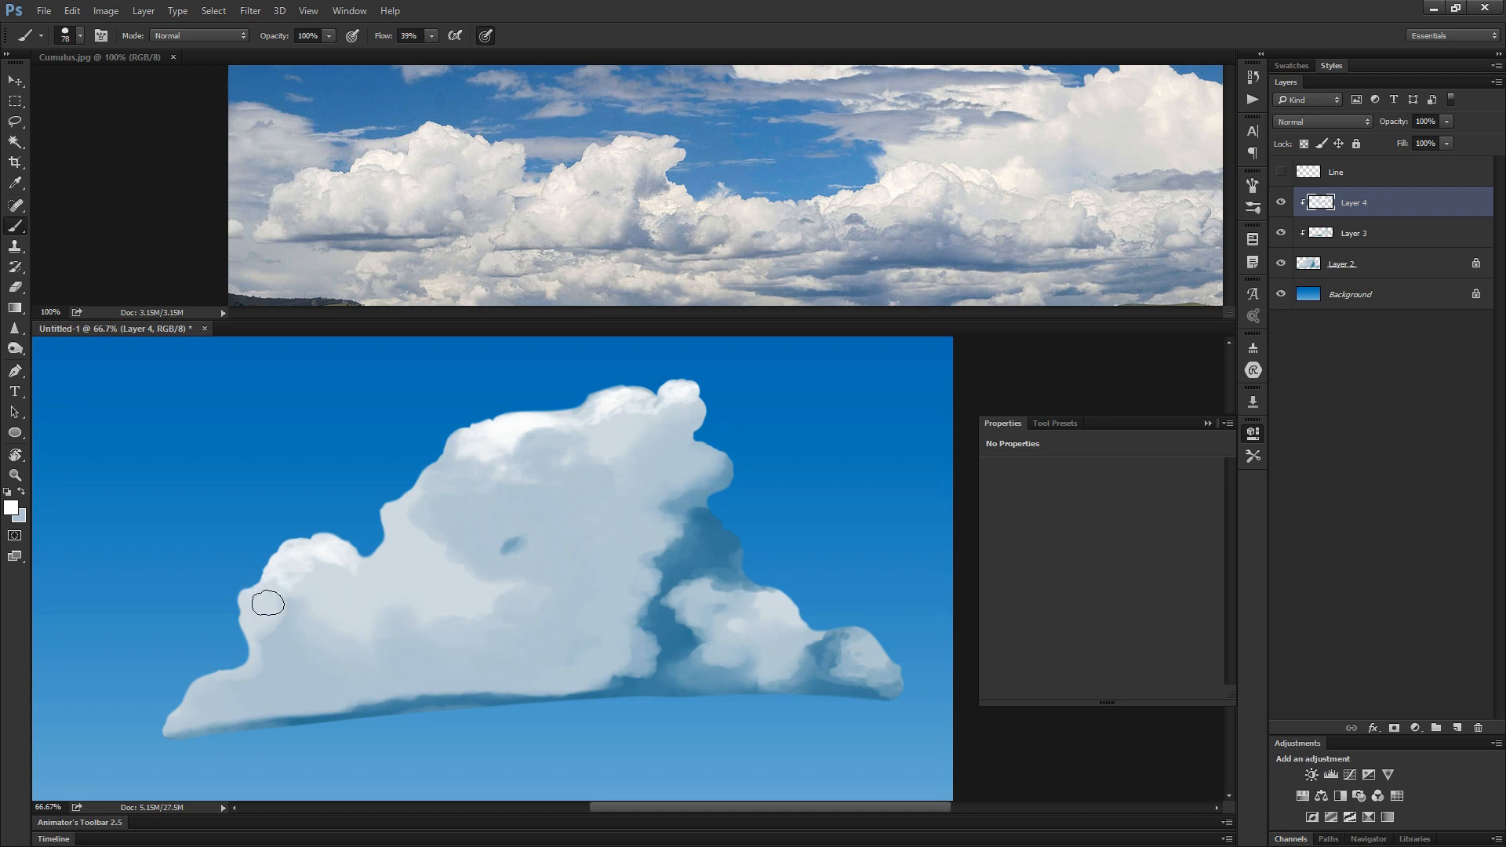
- Model the cloud's left lobe on Layer 4 with white highlights and sampled mid-tones at 39% flow
mouse_move(259, 596)
left_mouse_down()
mouse_move(309, 545)
mouse_move(348, 562)
left_mouse_up()
left_click(311, 570, "alt")
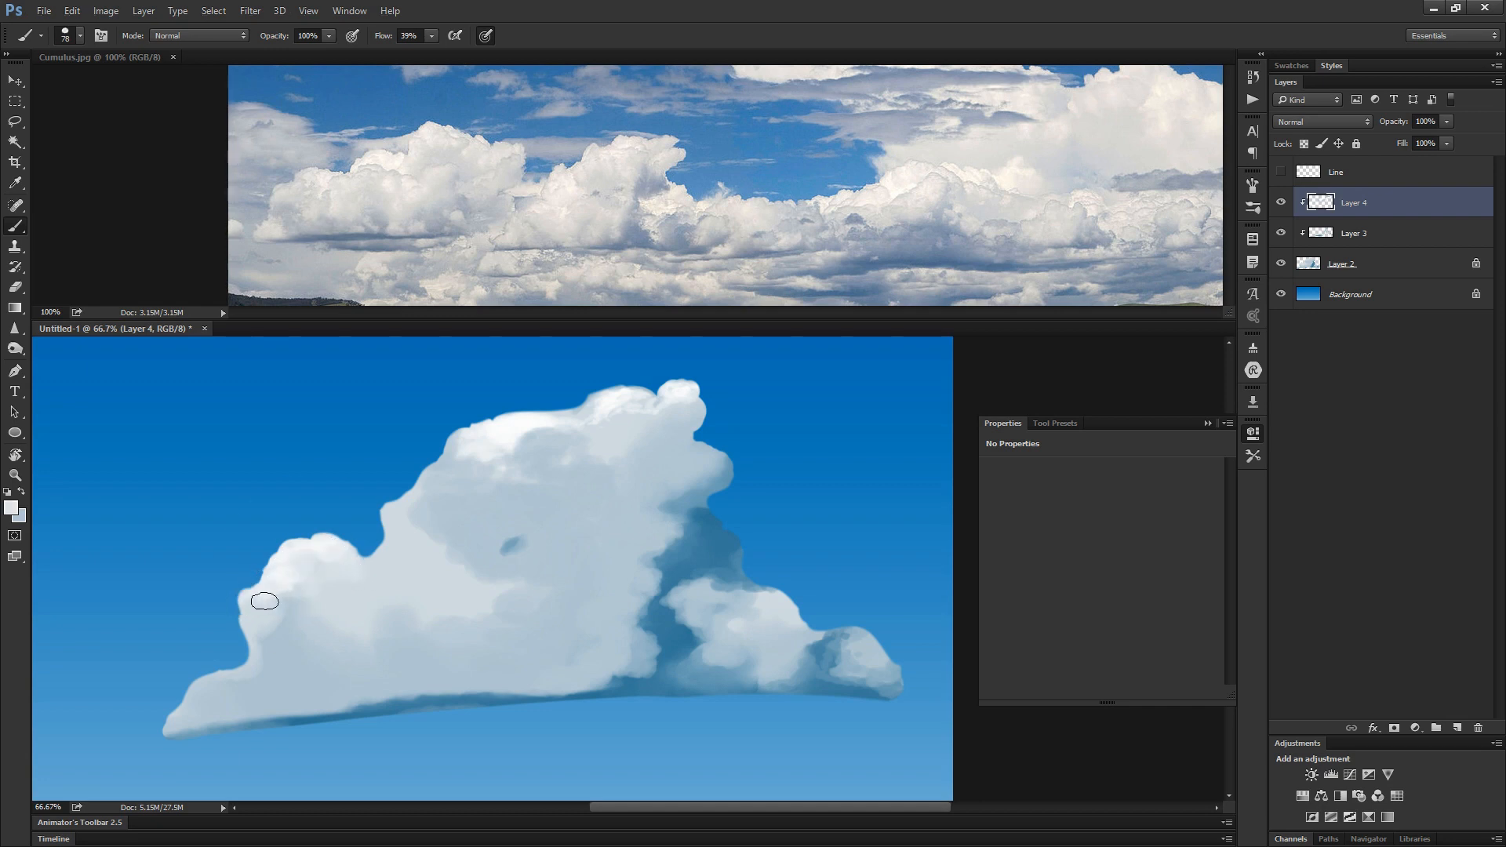
left_click(307, 684, "alt")
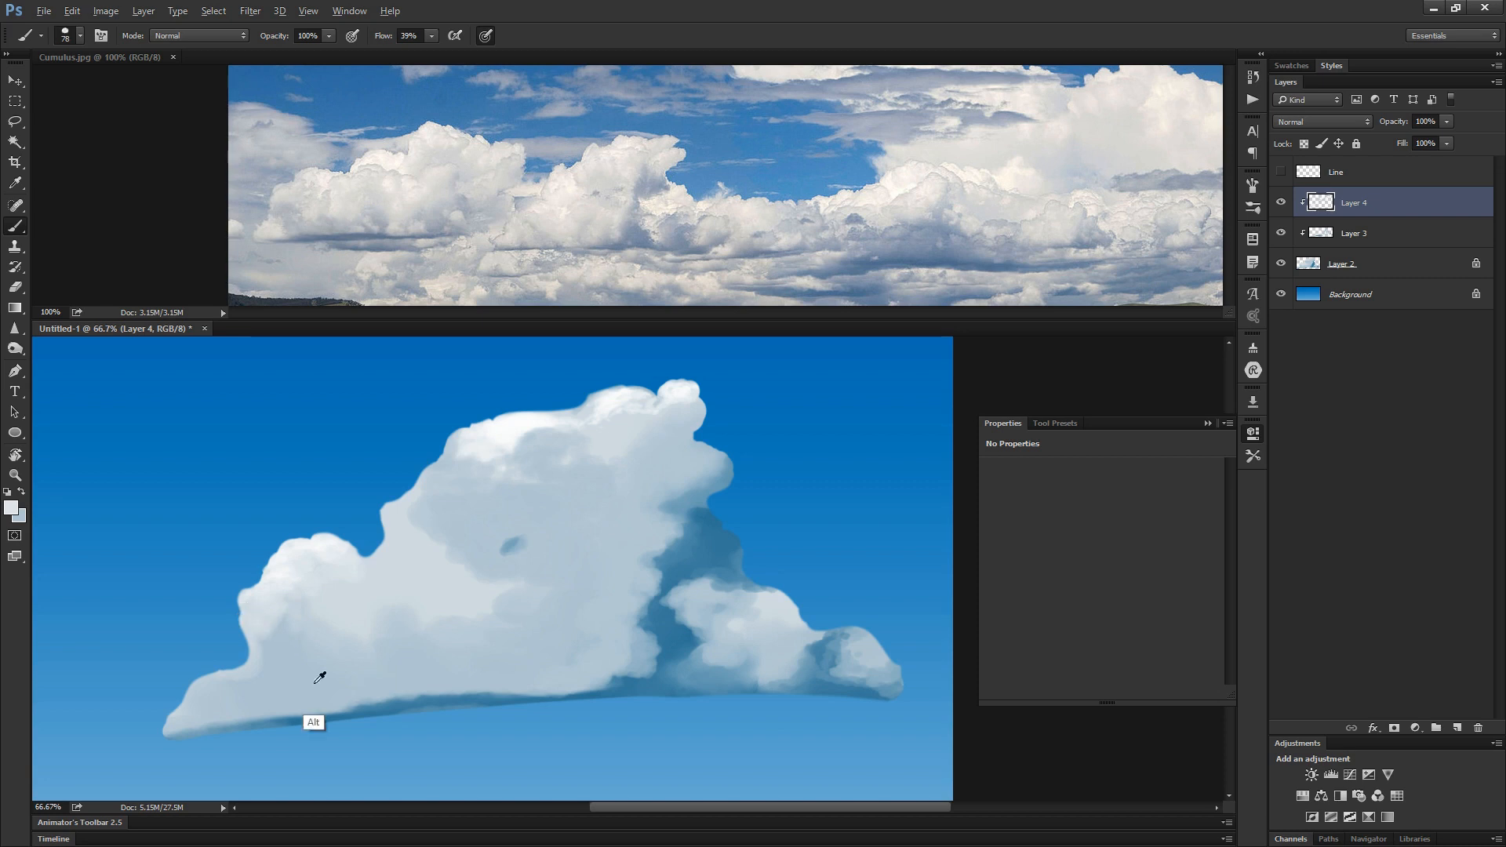
left_click(297, 610, "alt")
mouse_move(341, 608)
left_mouse_down()
mouse_move(328, 620)
mouse_move(345, 599)
mouse_move(311, 590)
left_mouse_up()
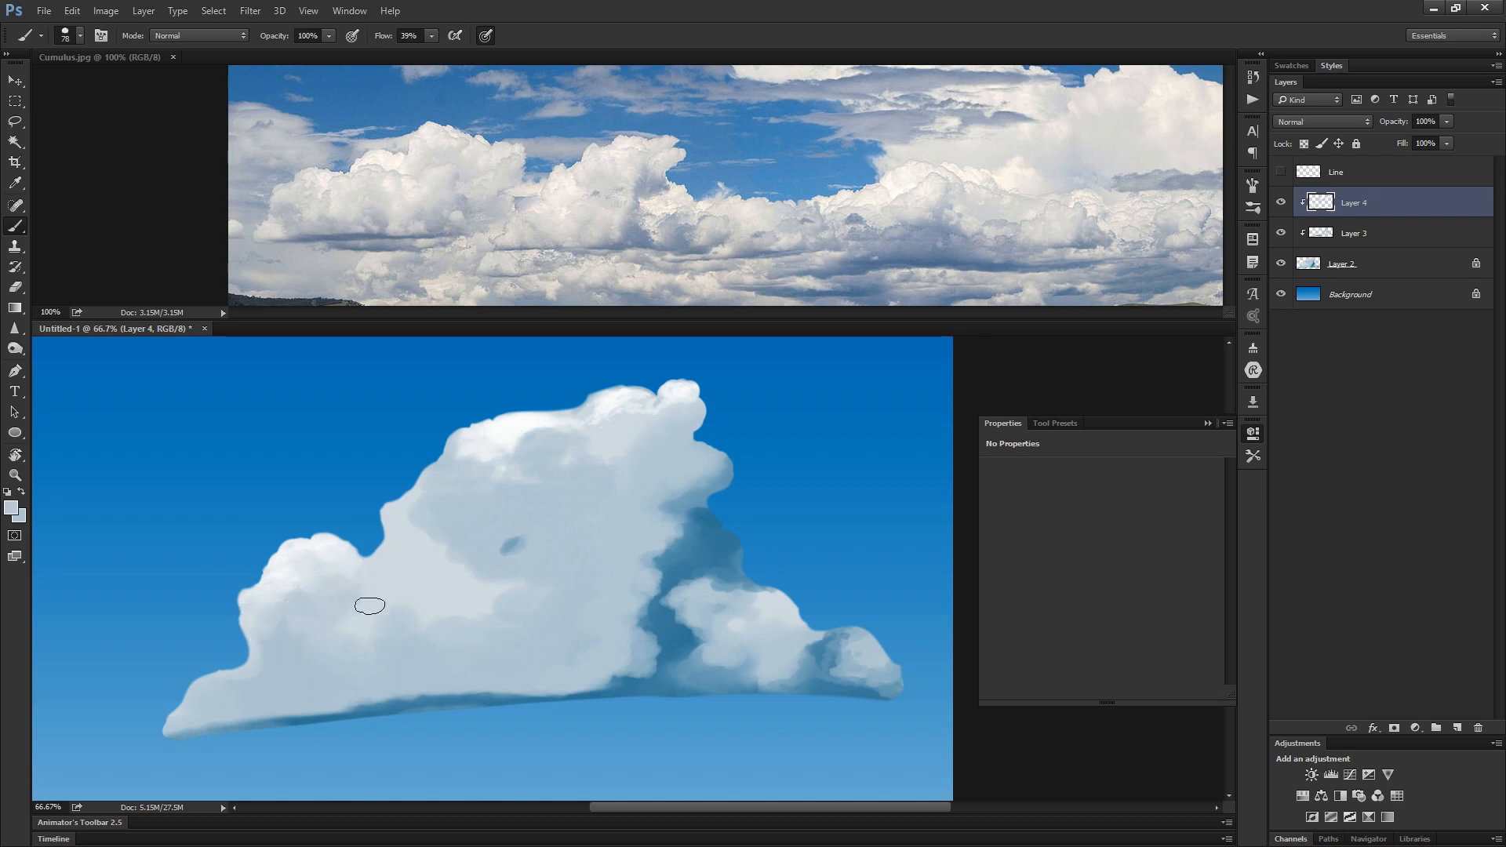
mouse_move(385, 558)
left_mouse_down()
mouse_move(346, 623)
mouse_move(284, 633)
left_mouse_up()
left_click(403, 572, "alt")
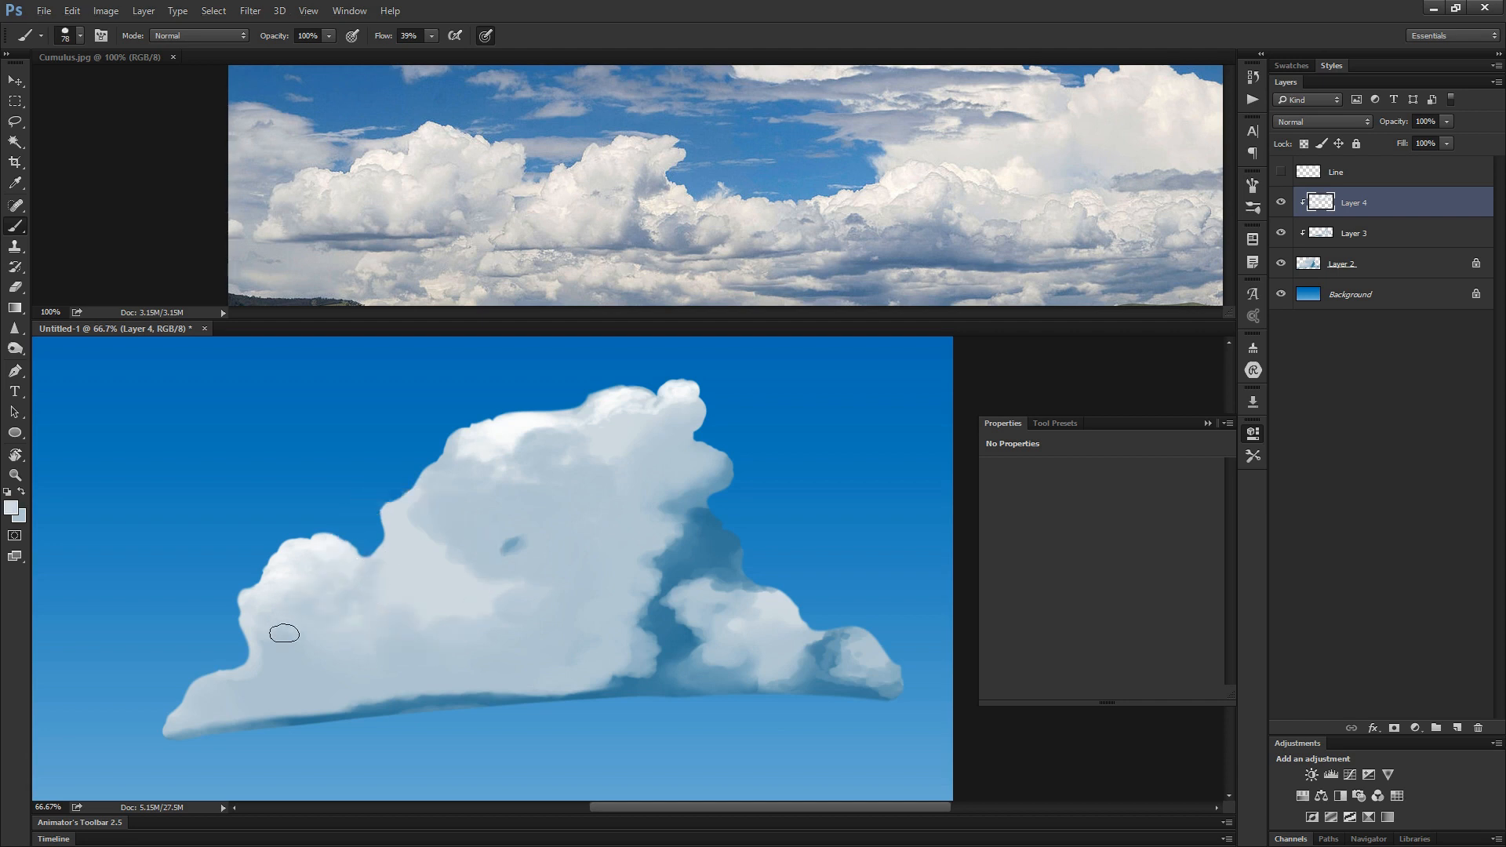
left_click(281, 576, "alt")
mouse_move(296, 600)
left_mouse_down()
mouse_move(256, 611)
mouse_move(276, 588)
mouse_move(281, 614)
left_mouse_up()
- Add small white highlights inside the cloud's upper-left edge and paint a bright puff in the middle of the main mass
mouse_move(444, 499)
left_mouse_down()
mouse_move(401, 519)
mouse_move(441, 507)
mouse_move(435, 478)
mouse_move(417, 491)
mouse_move(466, 494)
left_mouse_up()
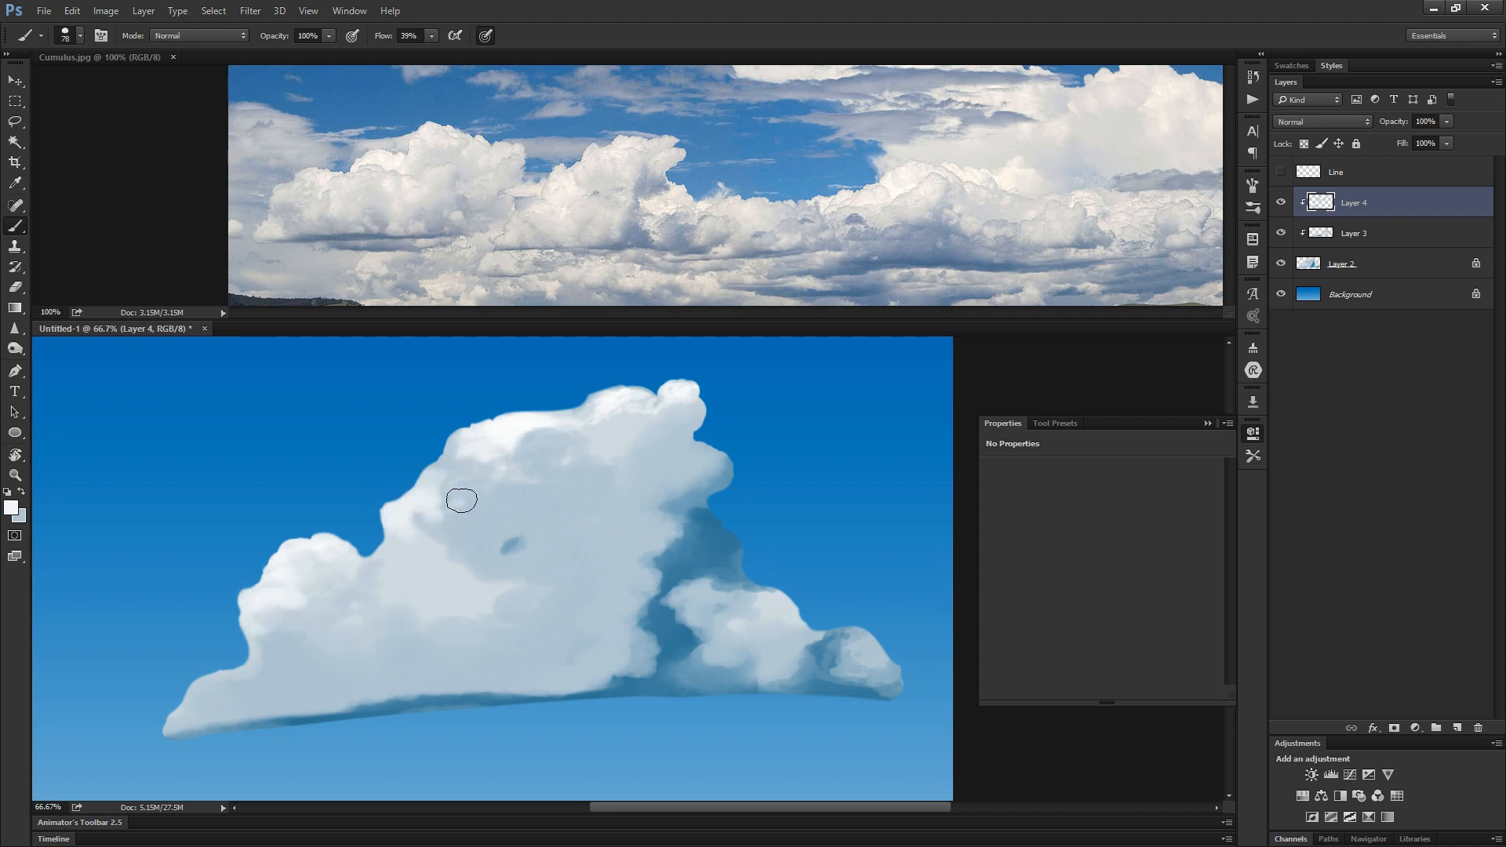
mouse_move(601, 497)
left_mouse_down()
mouse_move(557, 509)
mouse_move(593, 510)
mouse_move(575, 516)
mouse_move(604, 530)
mouse_move(635, 504)
left_mouse_up()
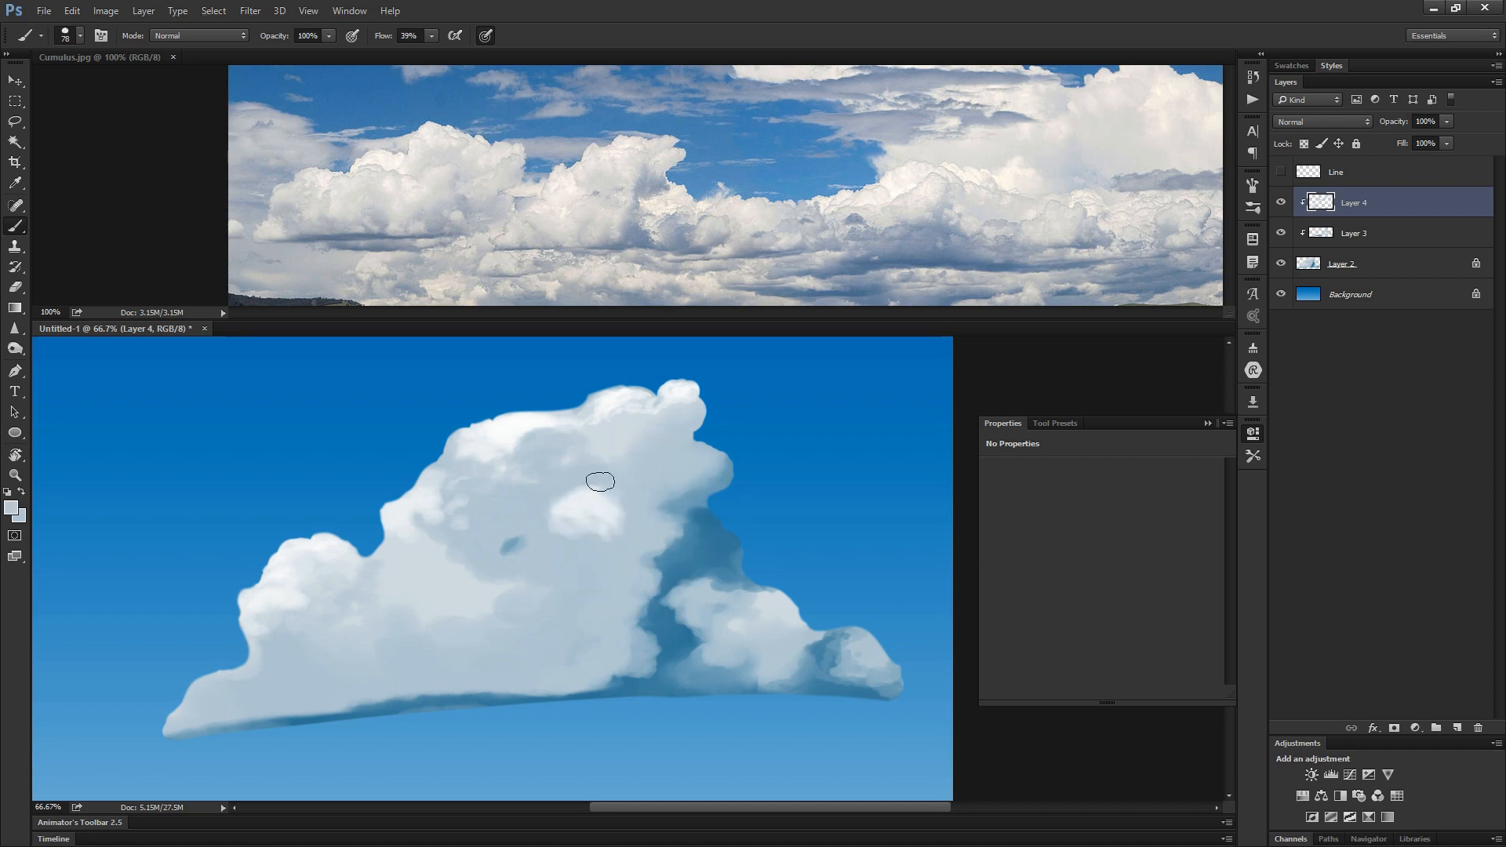
left_click(581, 521, "alt")
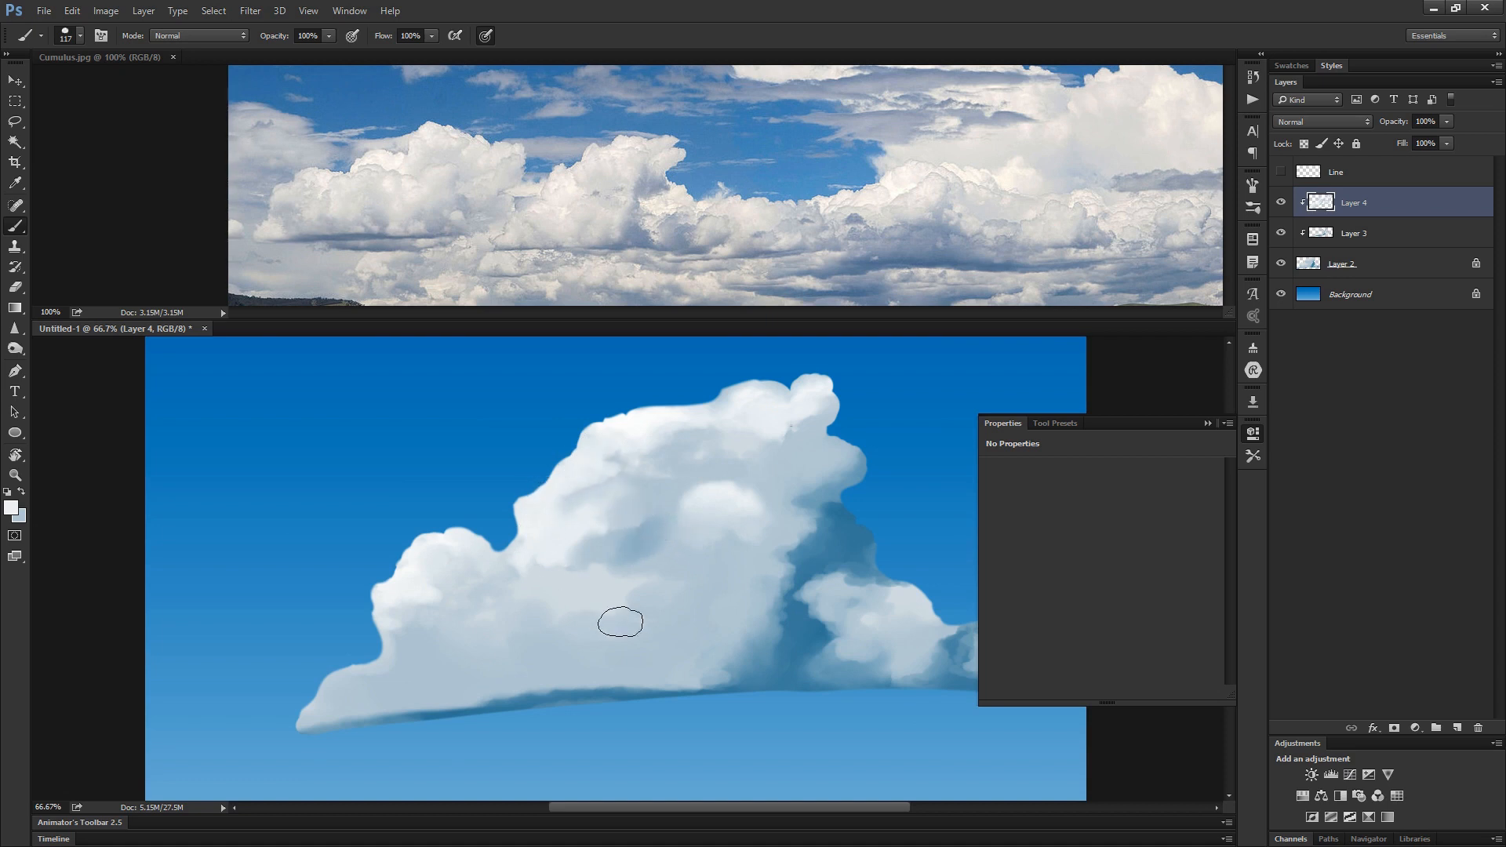
- Refine the upper contour's highlights and build up the central puff in white, blending its edges with sampled tones at 100% flow
left_click(680, 428, "alt")
mouse_move(669, 453)
left_mouse_down()
mouse_move(716, 432)
mouse_move(679, 431)
mouse_move(663, 456)
left_mouse_up()
left_click(652, 417, "alt")
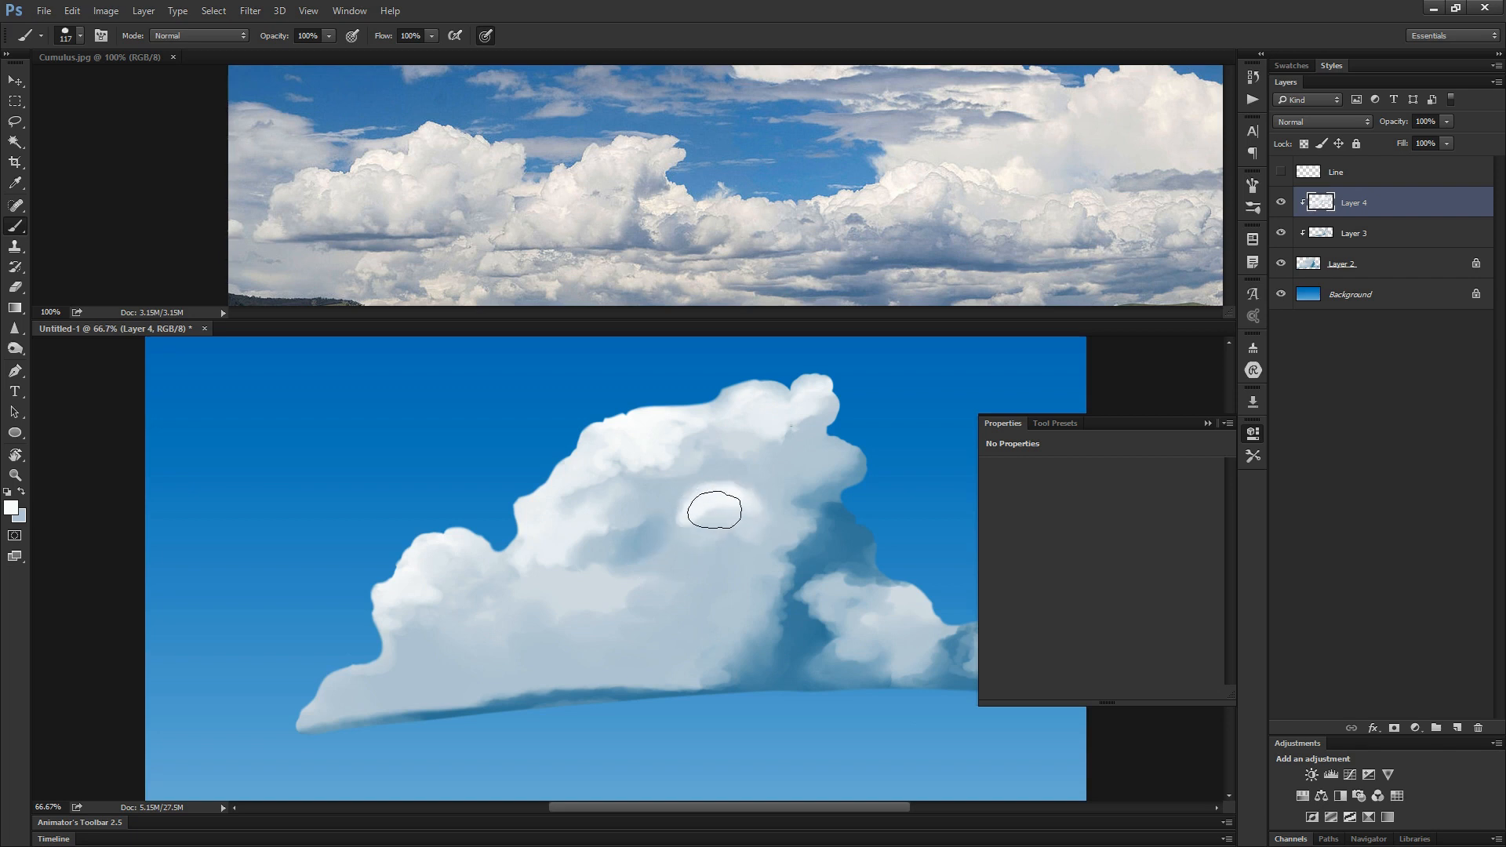
left_click_drag(716, 506, 696, 534)
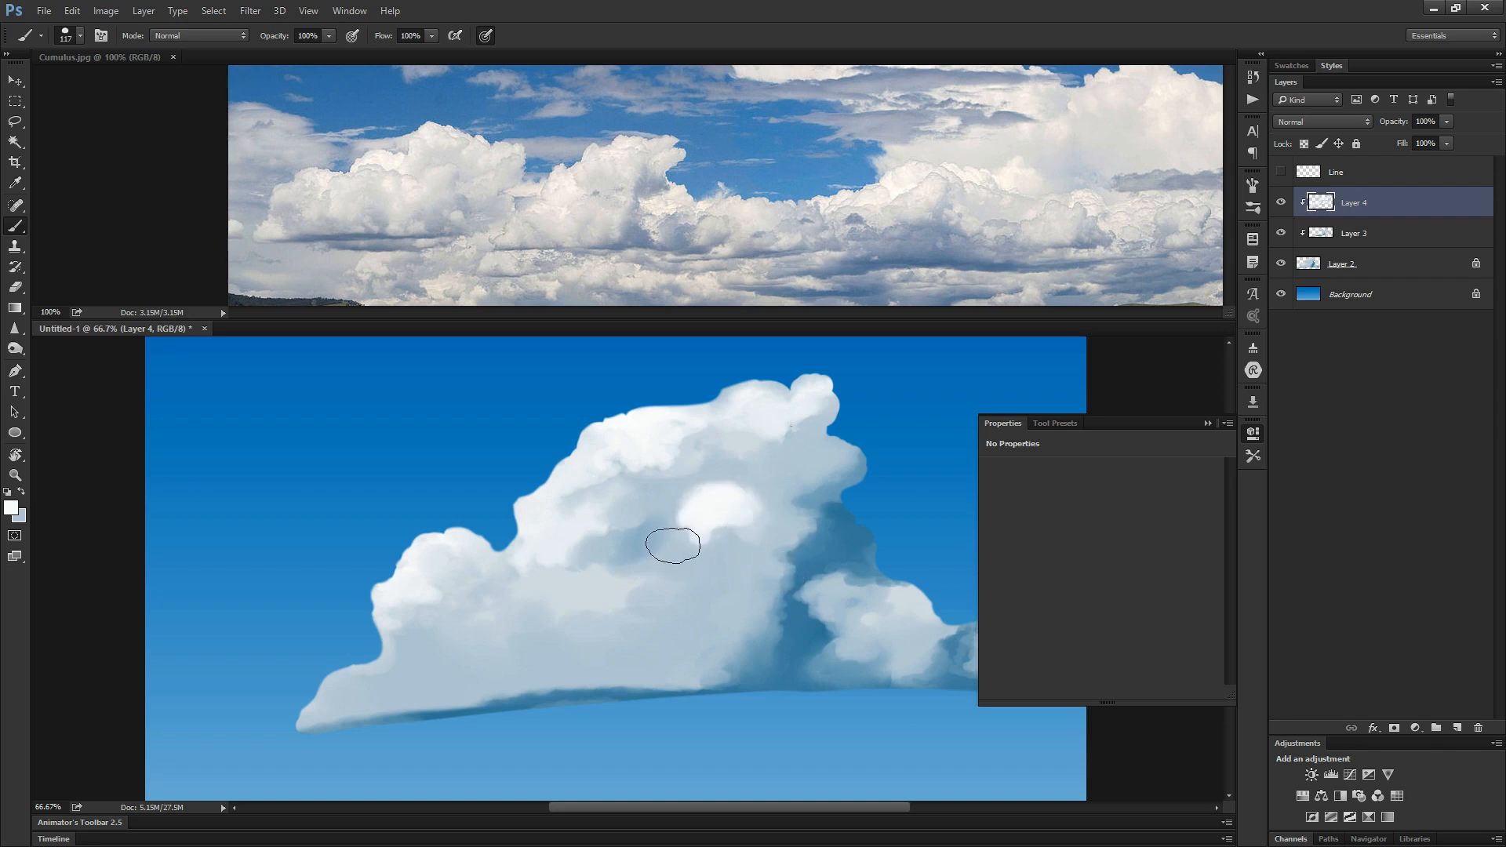
key("alt")
left_click(755, 512, "alt")
left_click_drag(732, 491, 705, 499)
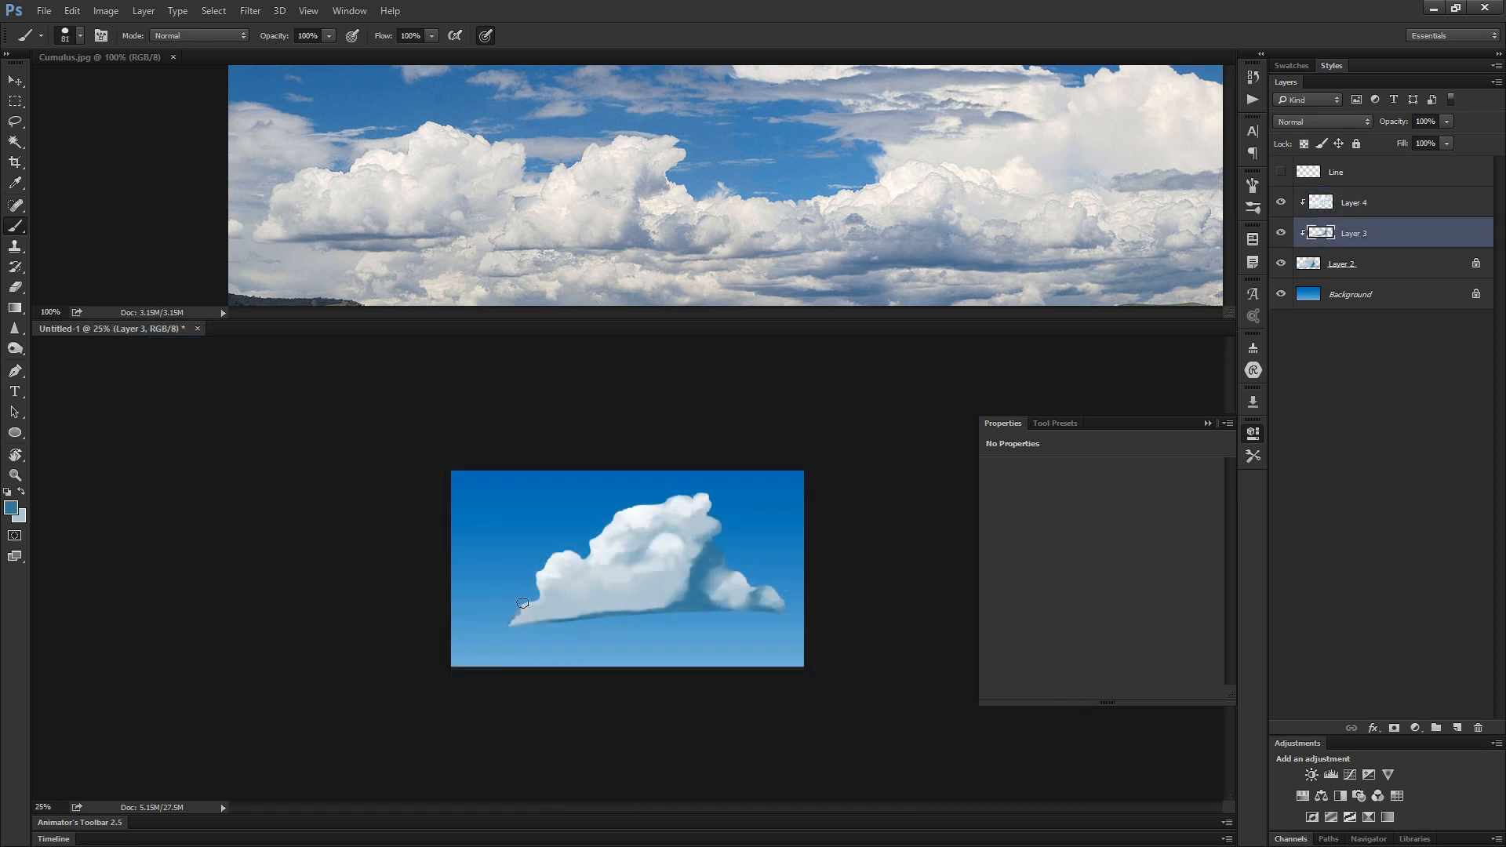
- Touch up the cloud's left tip on Layer 3 and merge Layer 4 down into Layer 3
left_click(519, 608, "alt")
left_click(1357, 206)
key("ctrl+e")
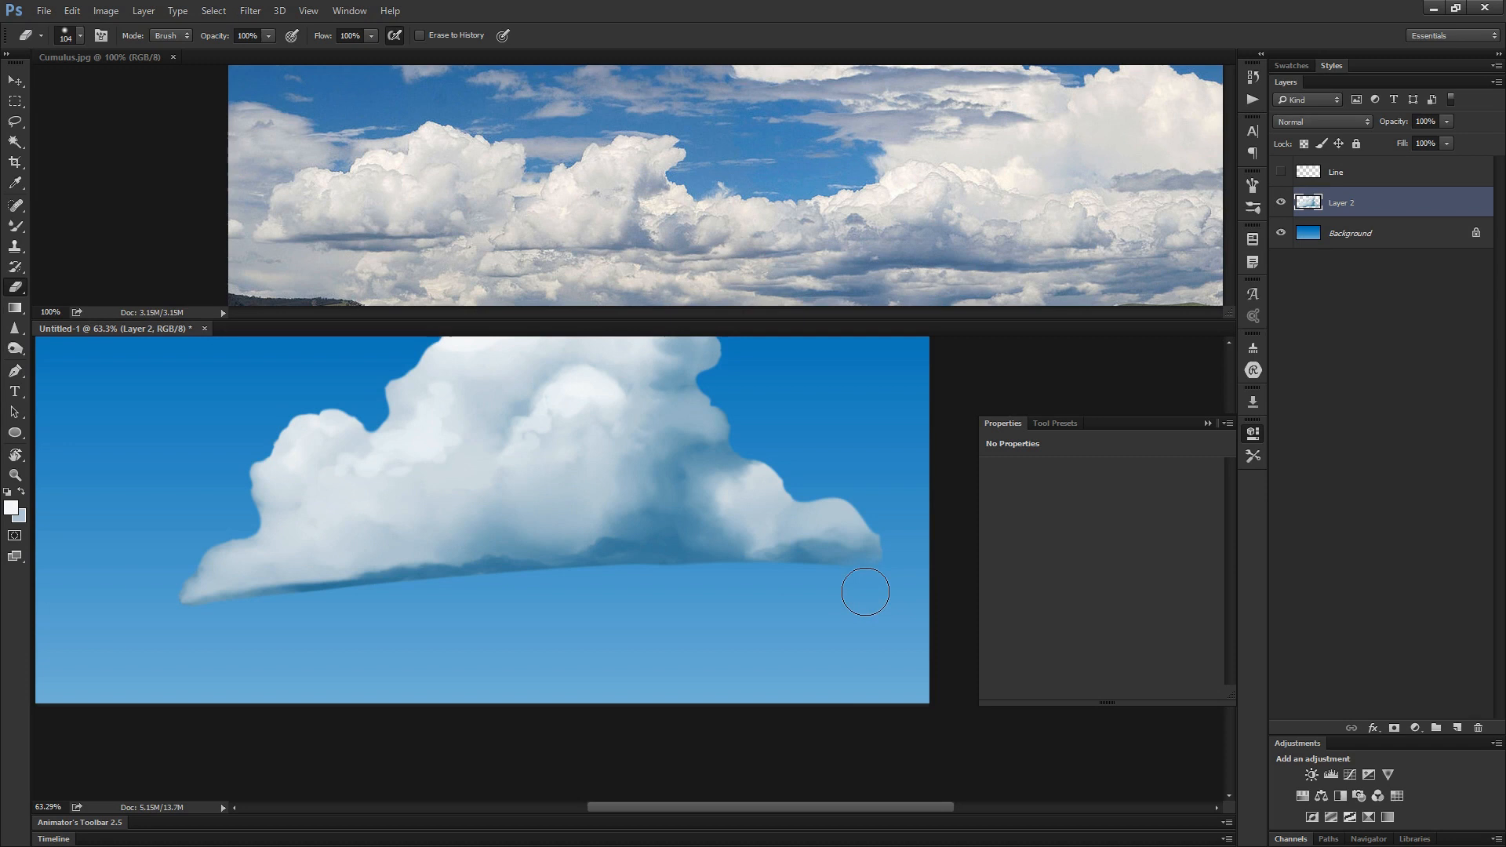
key("alt")
- Blend the cloud's left tip on Layer 2 with the Mixer Brush, keeping the layer's transparent pixels locked
left_click_drag(877, 575, 863, 646)
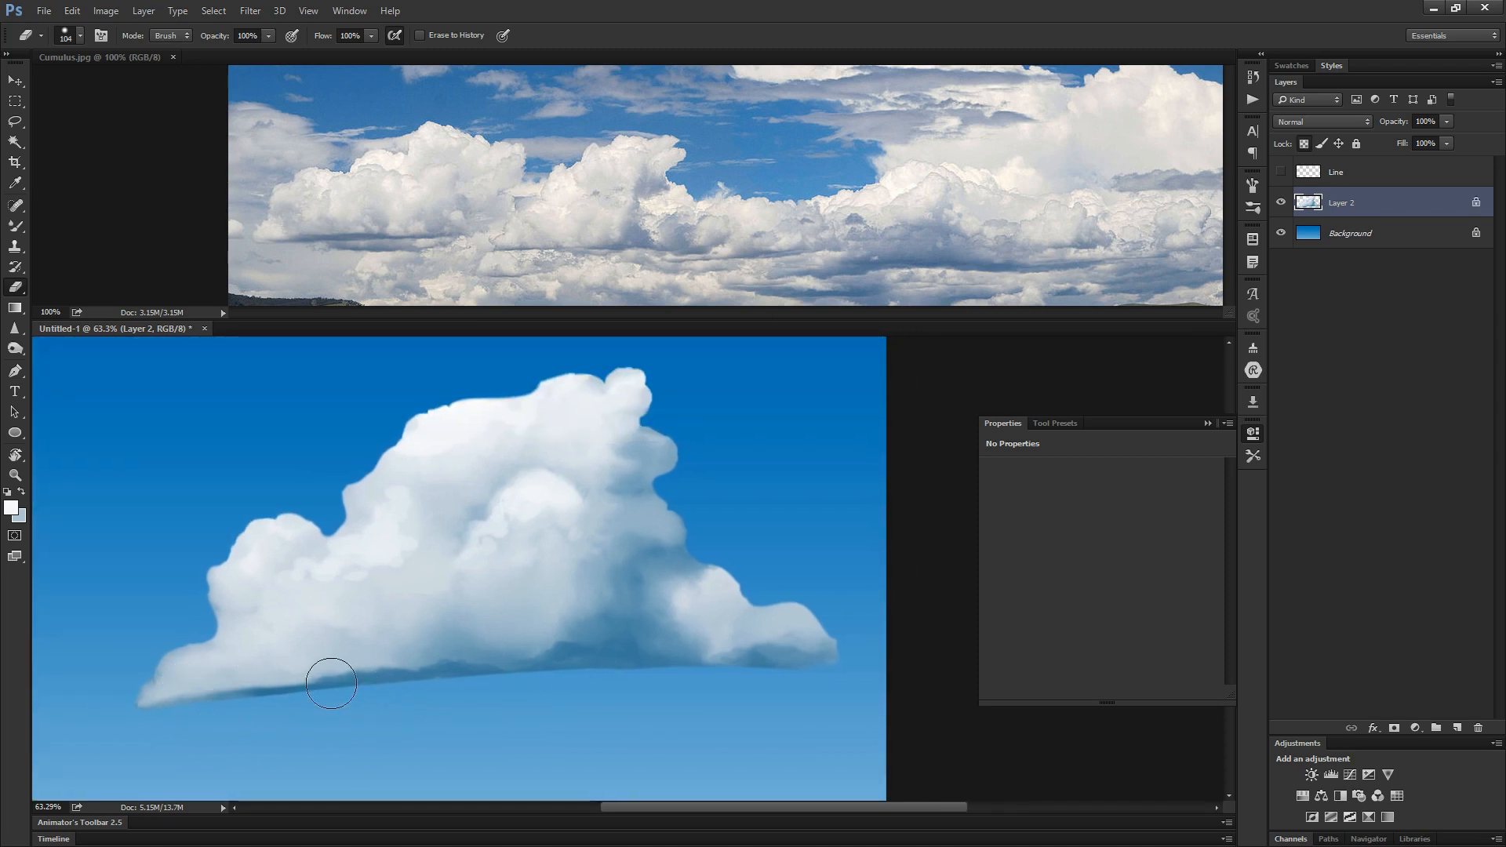
key("b")
key("slash")
left_click(160, 688, "alt")
mouse_move(141, 693)
left_mouse_down()
mouse_move(223, 696)
mouse_move(168, 693)
left_mouse_up()
left_click(196, 686, "alt")
left_click(167, 682, "alt")
left_click(192, 691, "alt")
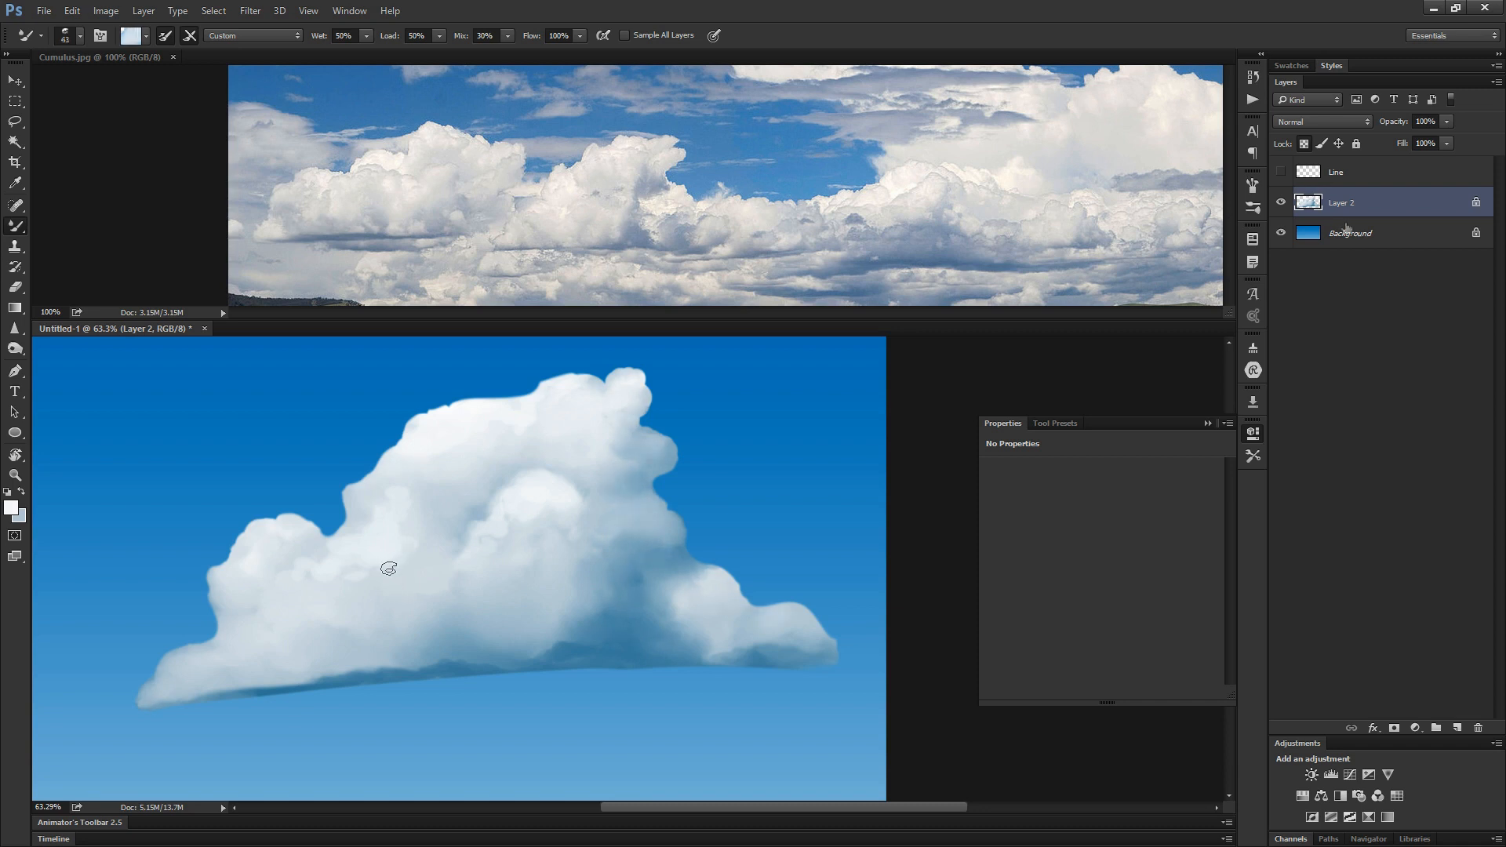
- Add a new empty layer between the Background and Layer 2
left_click(1349, 233)
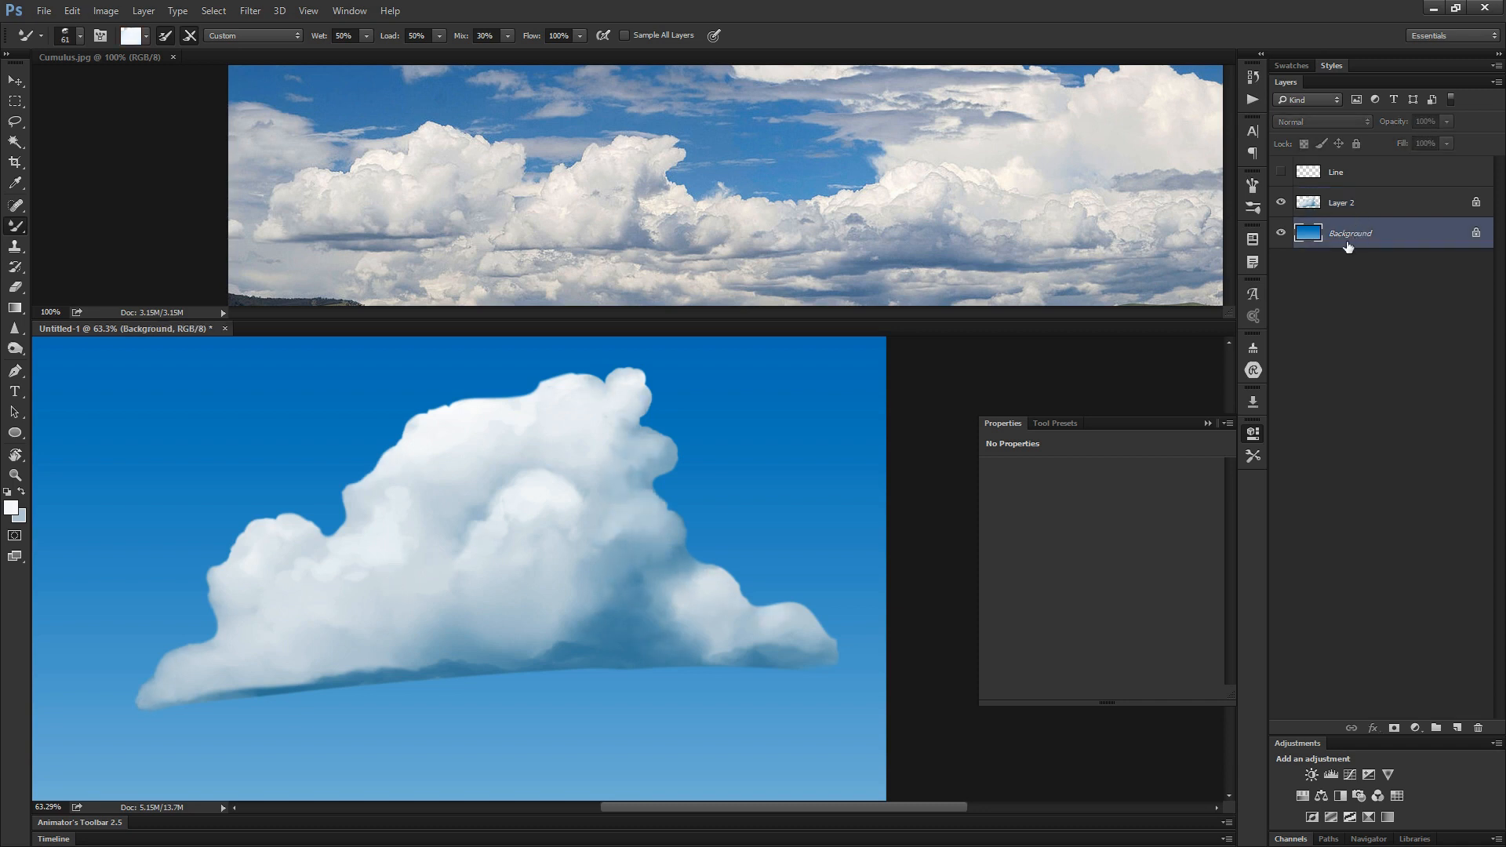
key("ctrl+alt+shift+n")
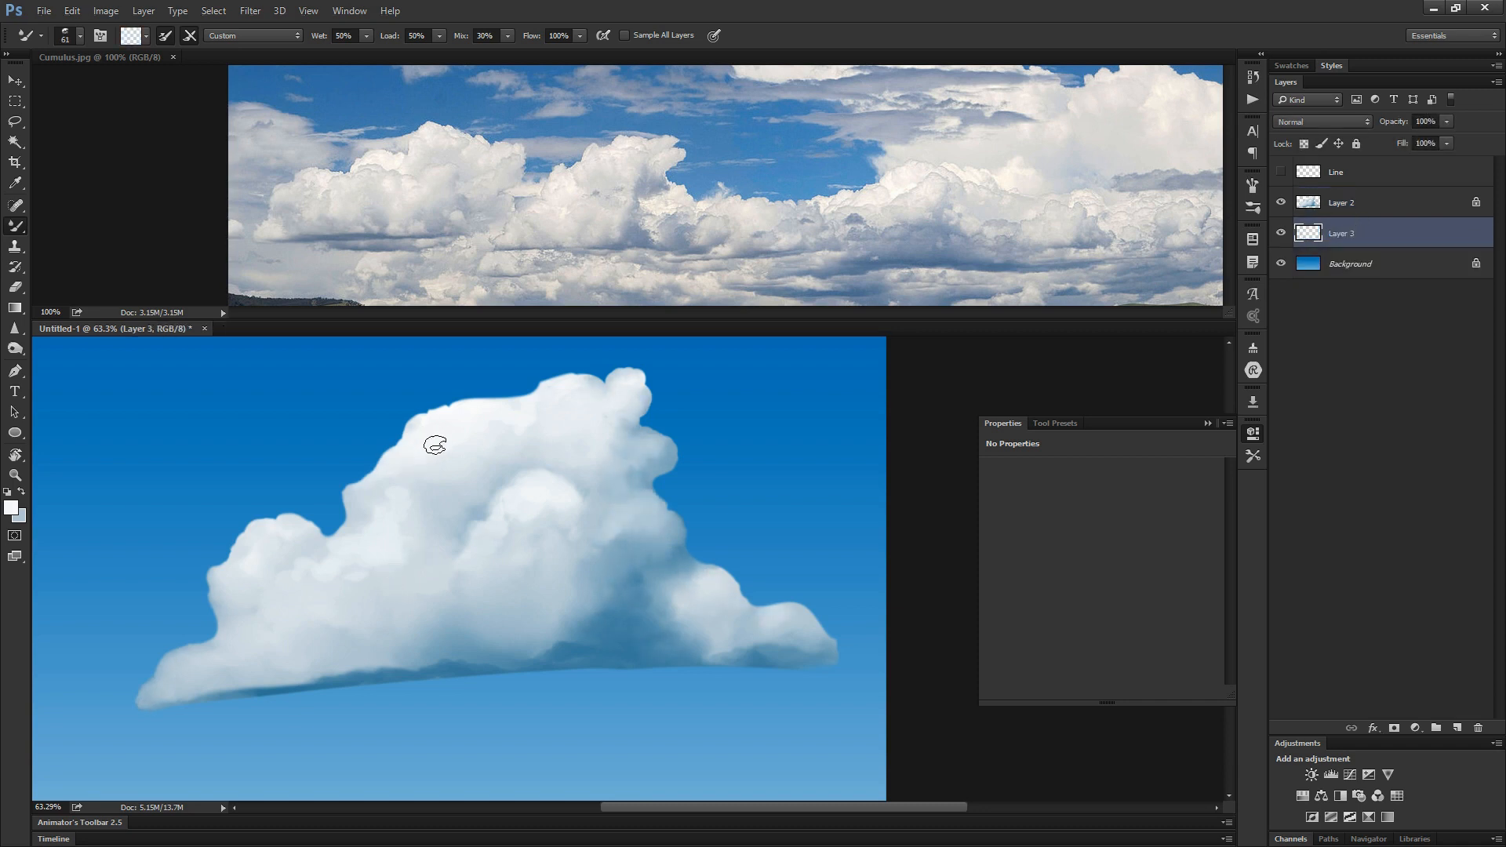
- Paint small edge bumps along the cloud's left and right contours on Layer 3 with the Brush, and merge Layer 3 with Layer 2
key("shift+b")
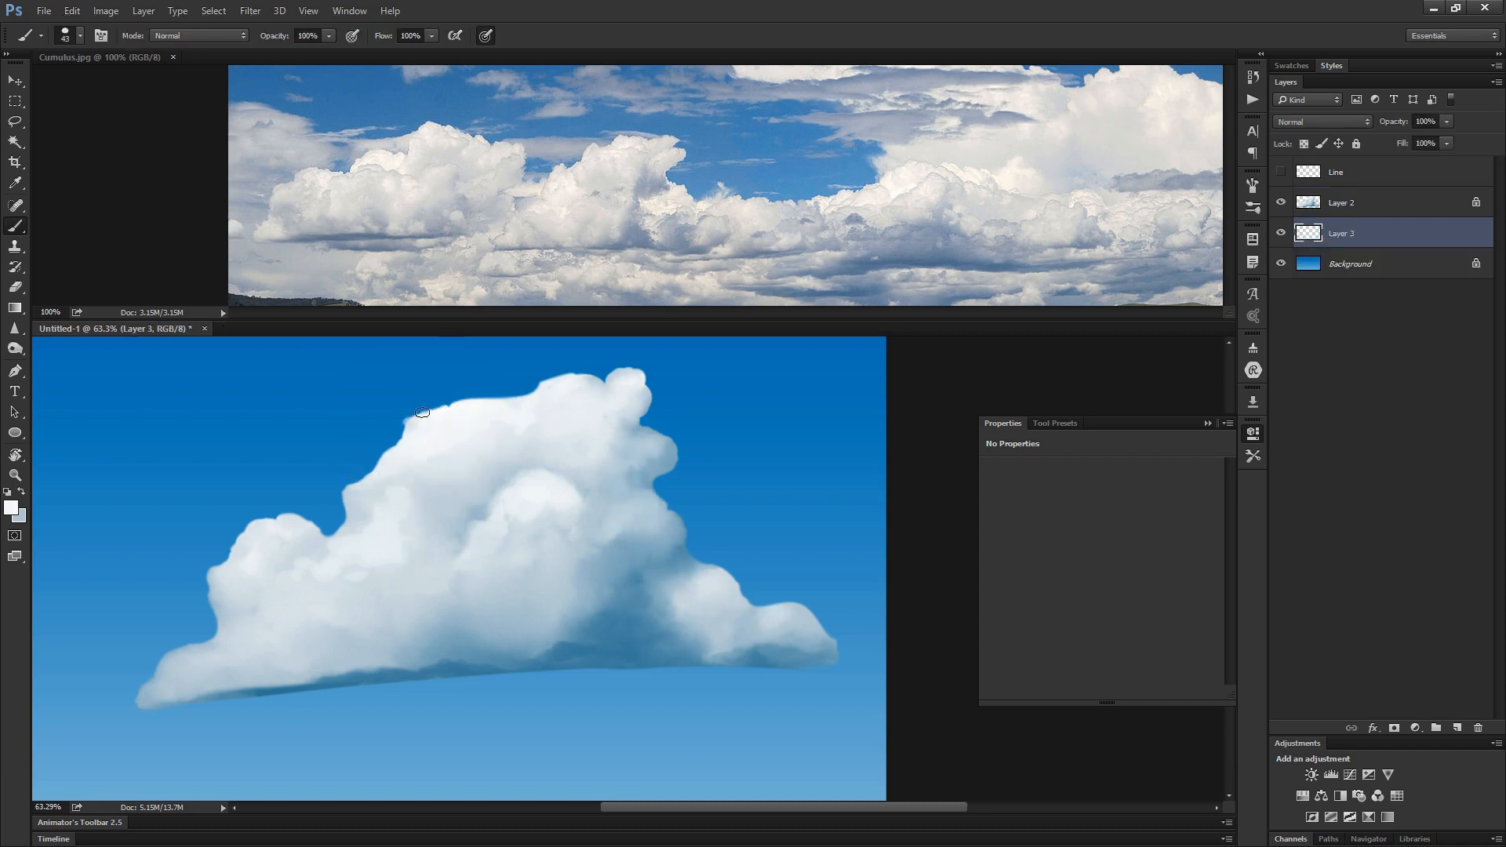
mouse_move(422, 411)
left_mouse_down()
mouse_move(408, 422)
mouse_move(407, 437)
mouse_move(416, 421)
mouse_move(603, 504)
mouse_move(420, 503)
mouse_move(399, 441)
left_mouse_up()
left_click(408, 437)
left_click_drag(344, 516, 342, 489)
left_click_drag(430, 409, 449, 404)
left_click(650, 484, "alt")
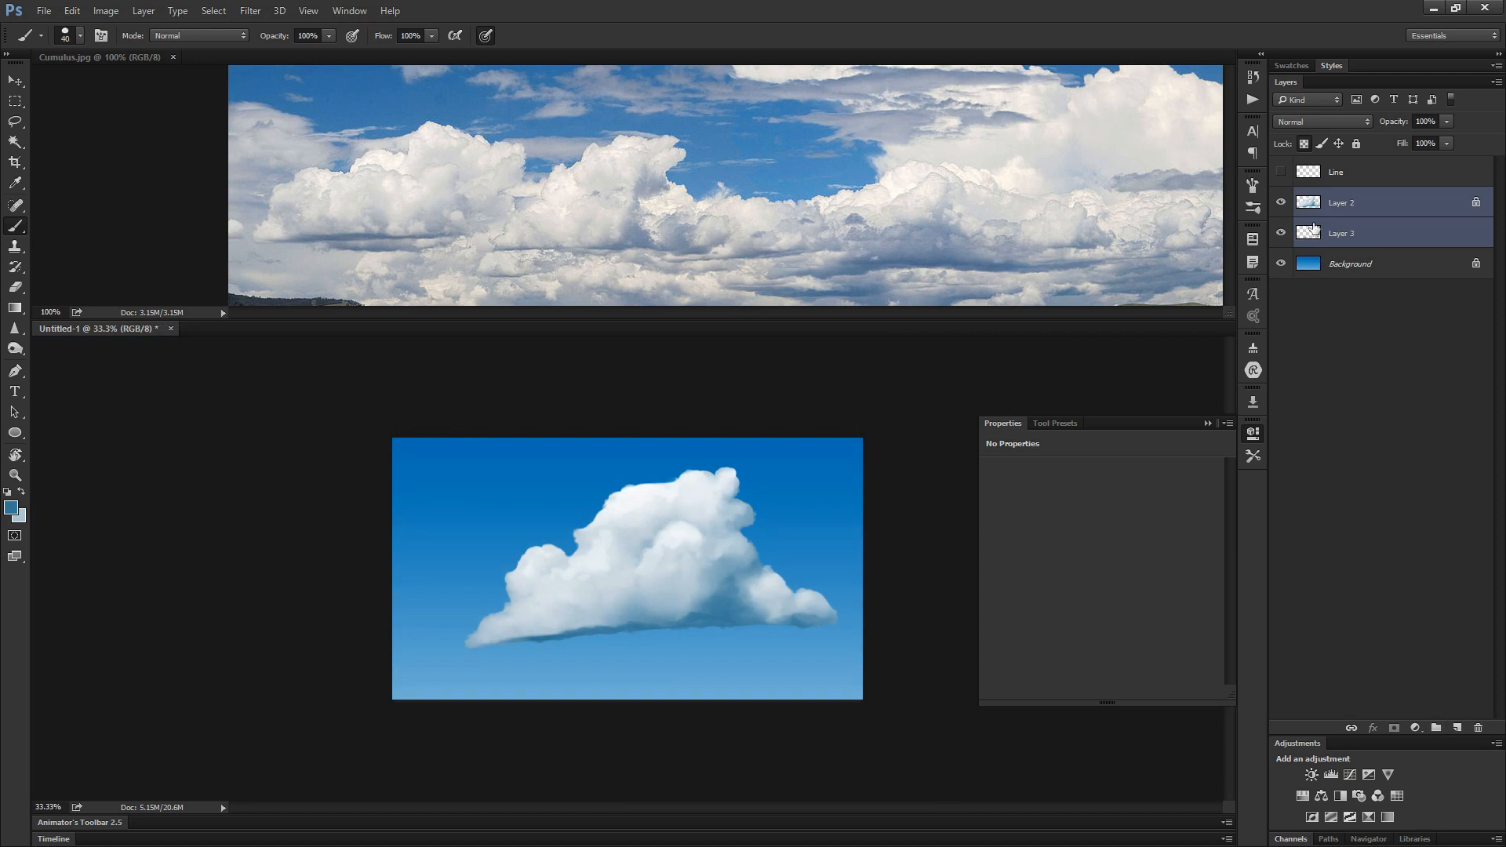
key("ctrl+e")
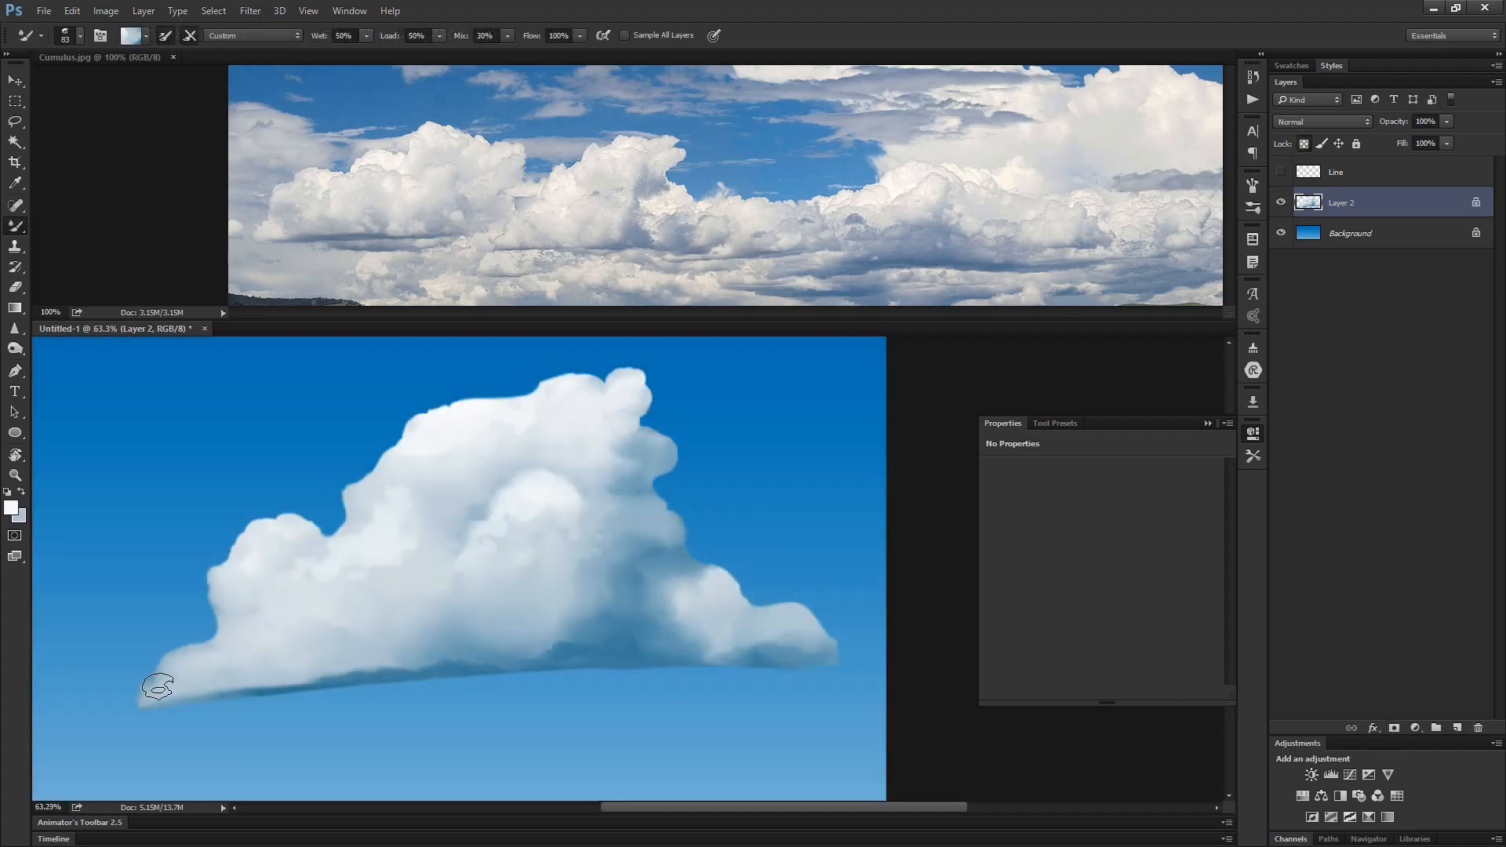
- Blend the cloud's left tip, right side, top puff and shaded base on Layer 2 with the Mixer Brush
left_click_drag(175, 690, 168, 701)
left_click(166, 679, "alt")
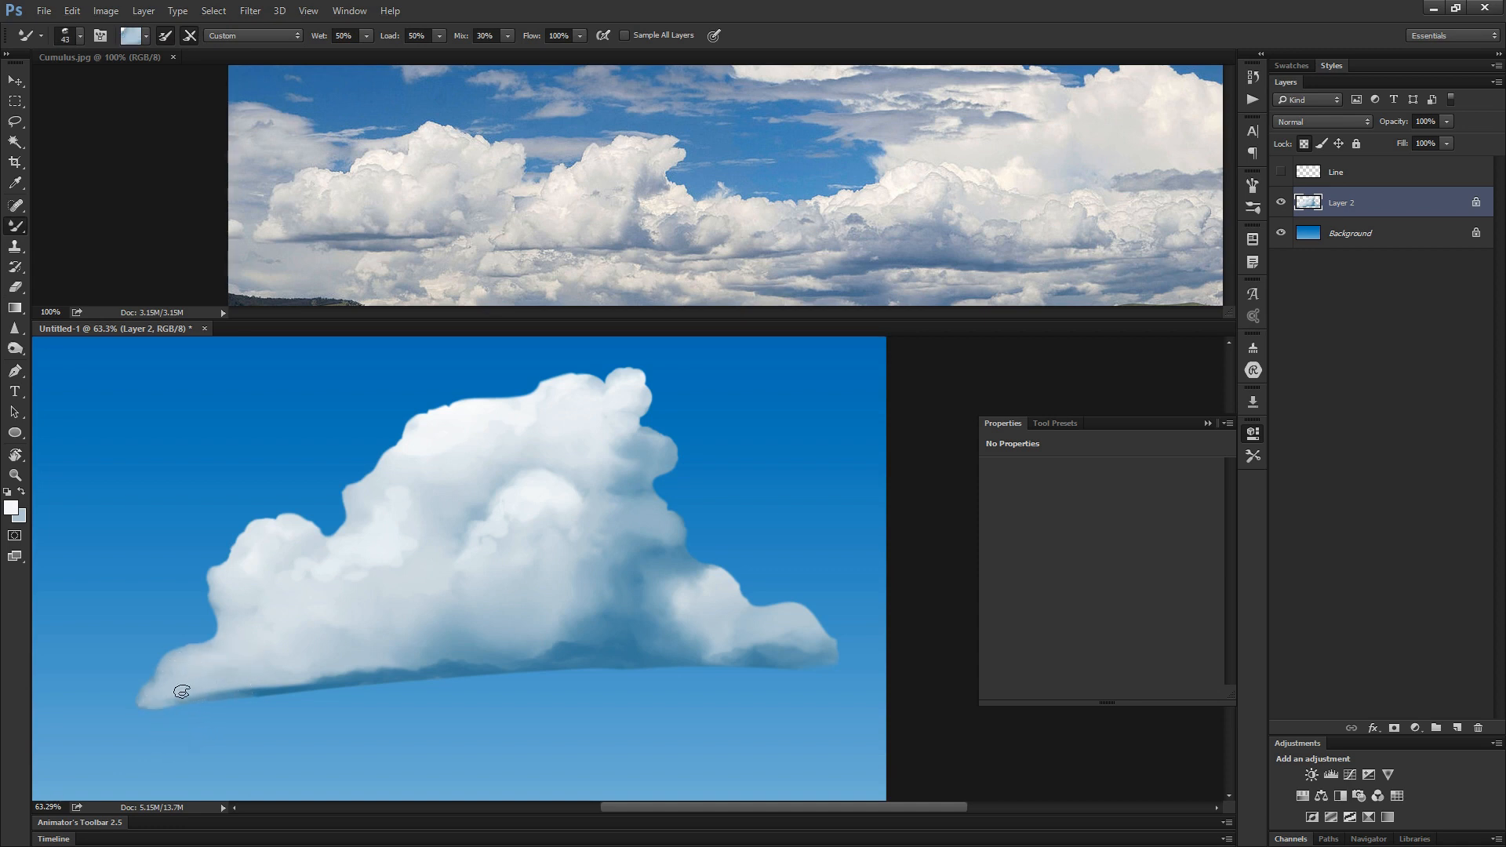
left_click(171, 700, "alt")
left_click(637, 481, "alt")
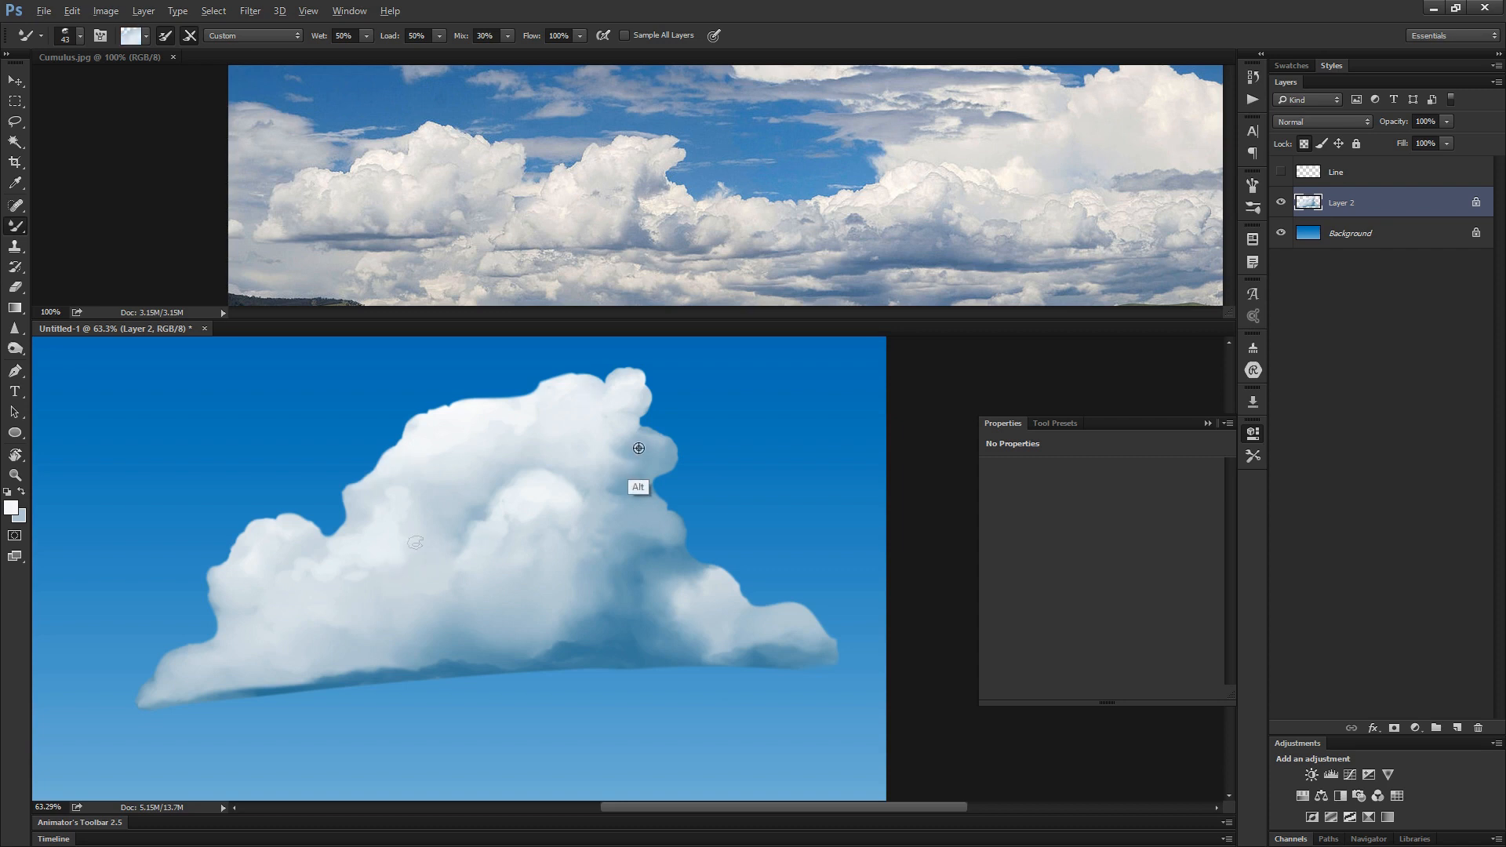
left_click(614, 386, "alt")
left_click(627, 618, "alt")
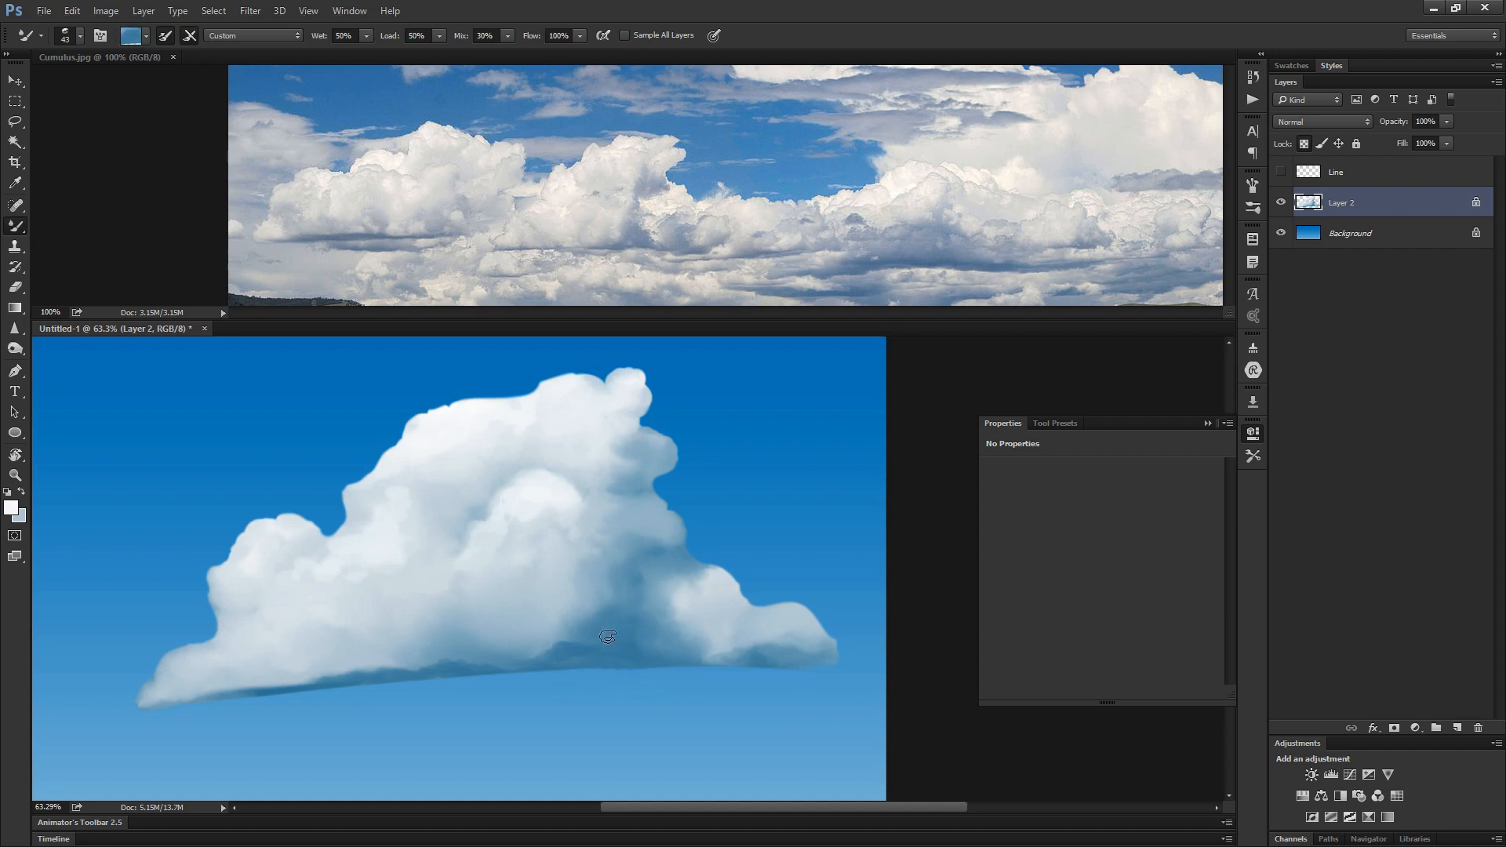